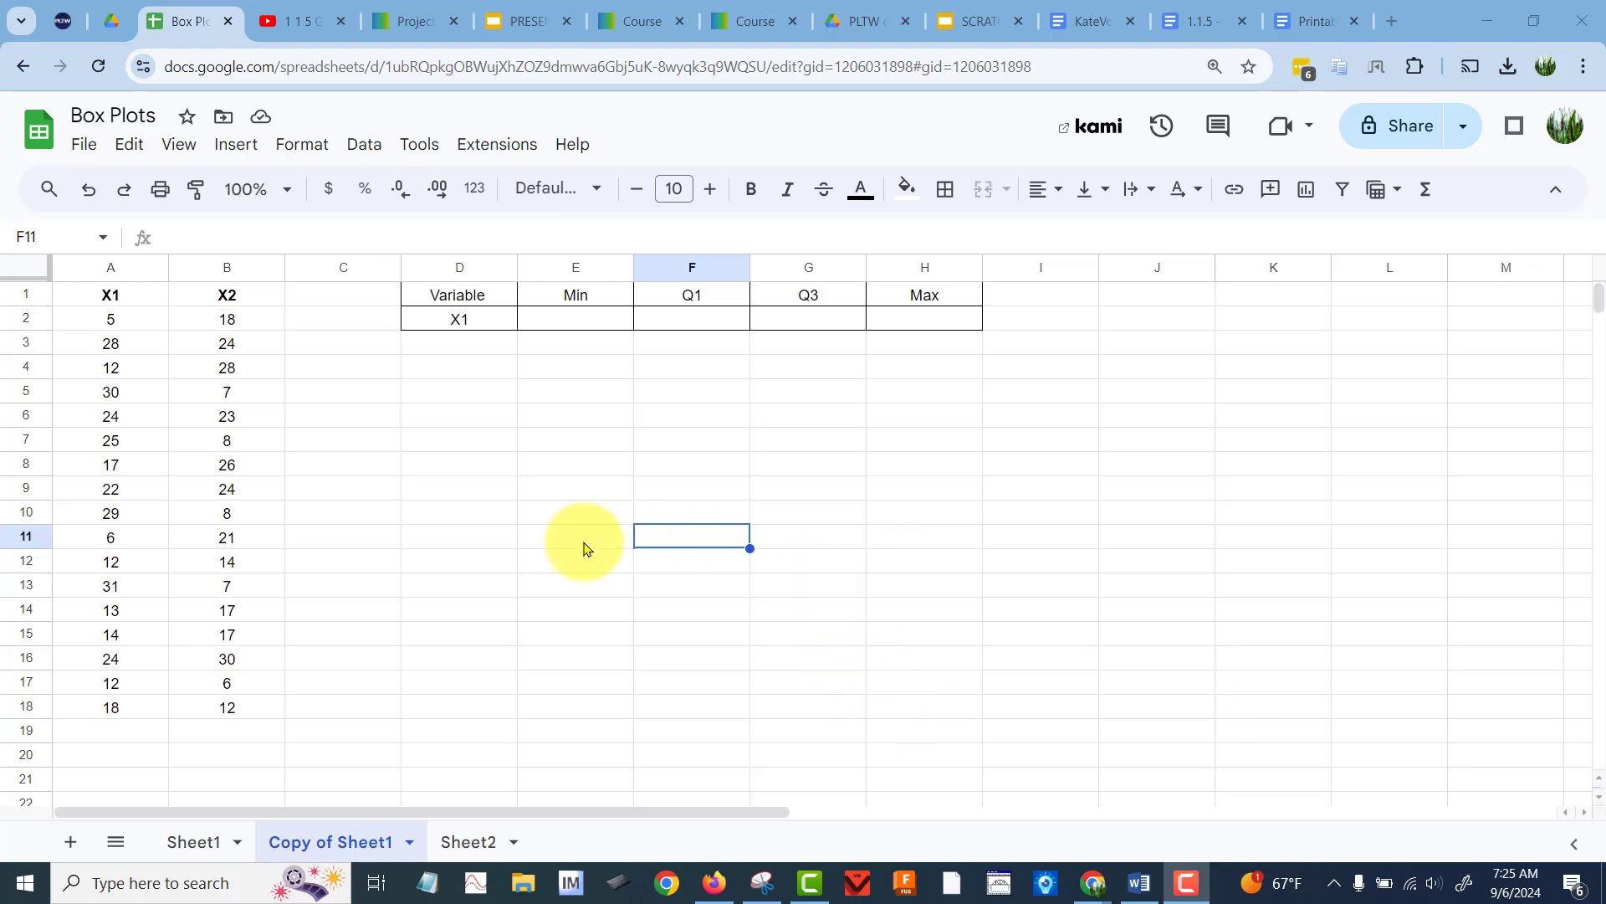
Review the X1 and X2 data columns by highlighting each one.
left_click(134, 297)
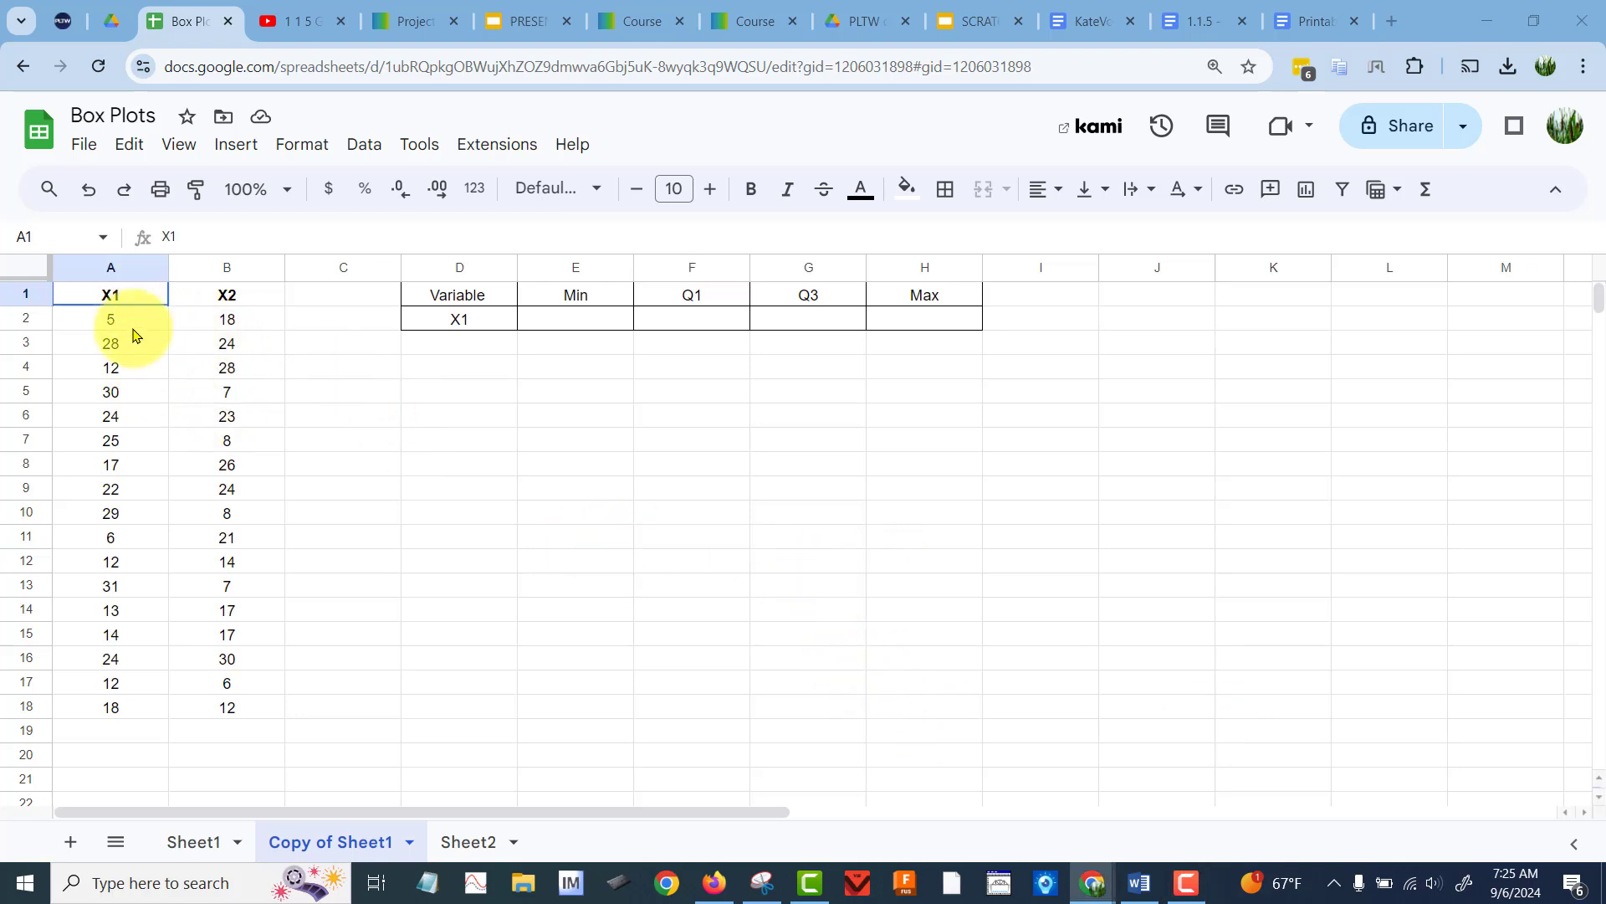
left_click_drag(134, 335, 140, 709)
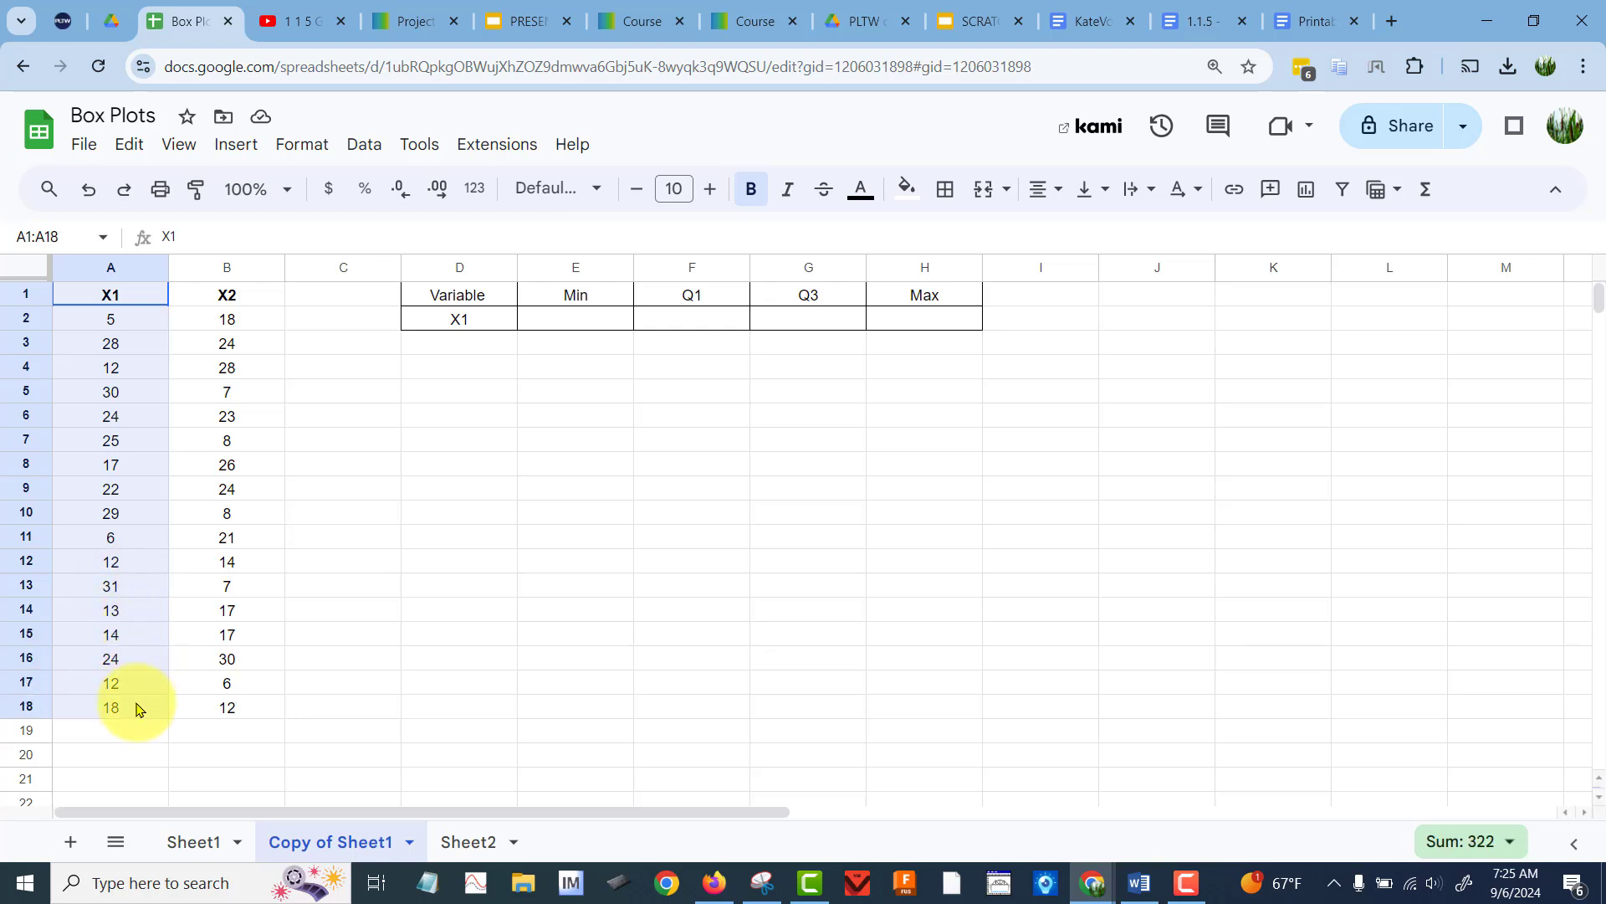
left_click(152, 299)
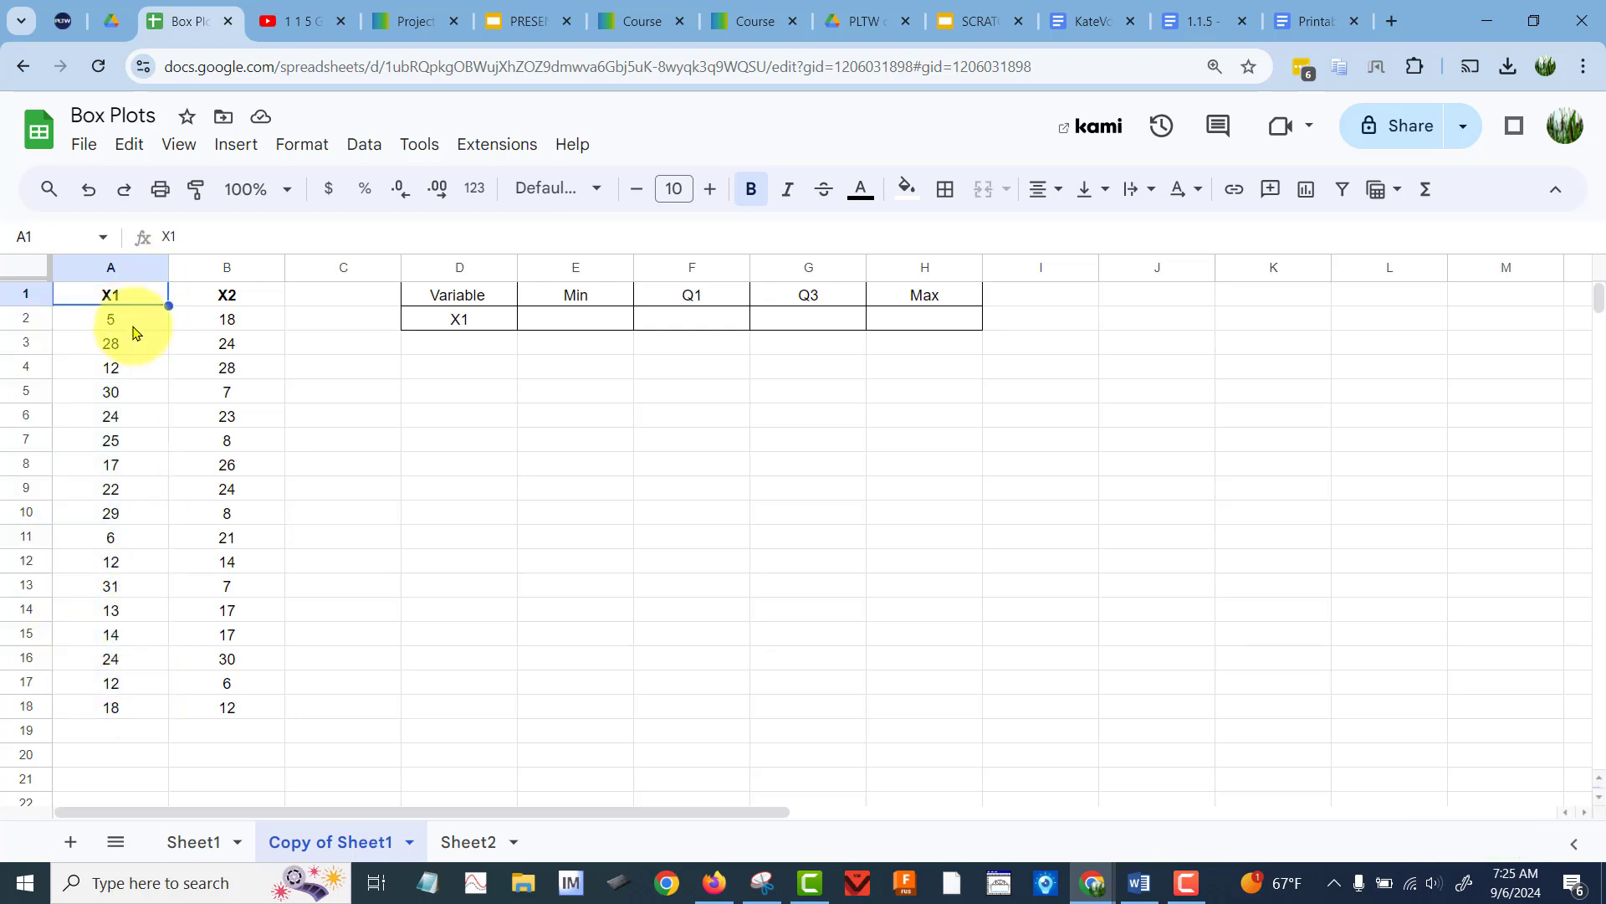
left_click_drag(132, 322, 117, 634)
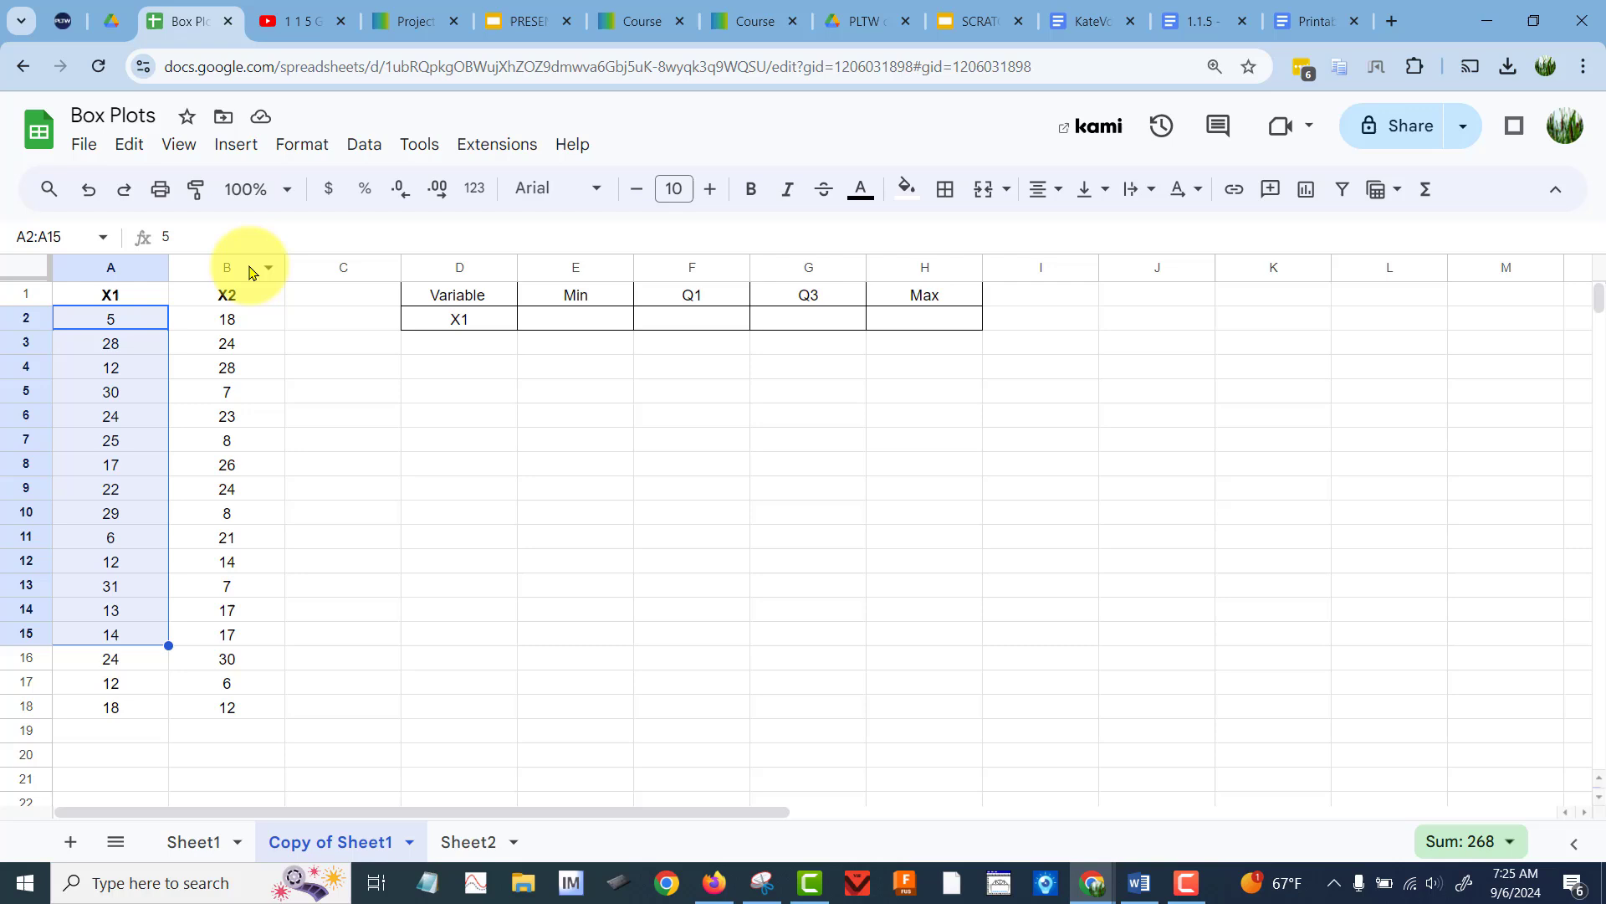
left_click(234, 301)
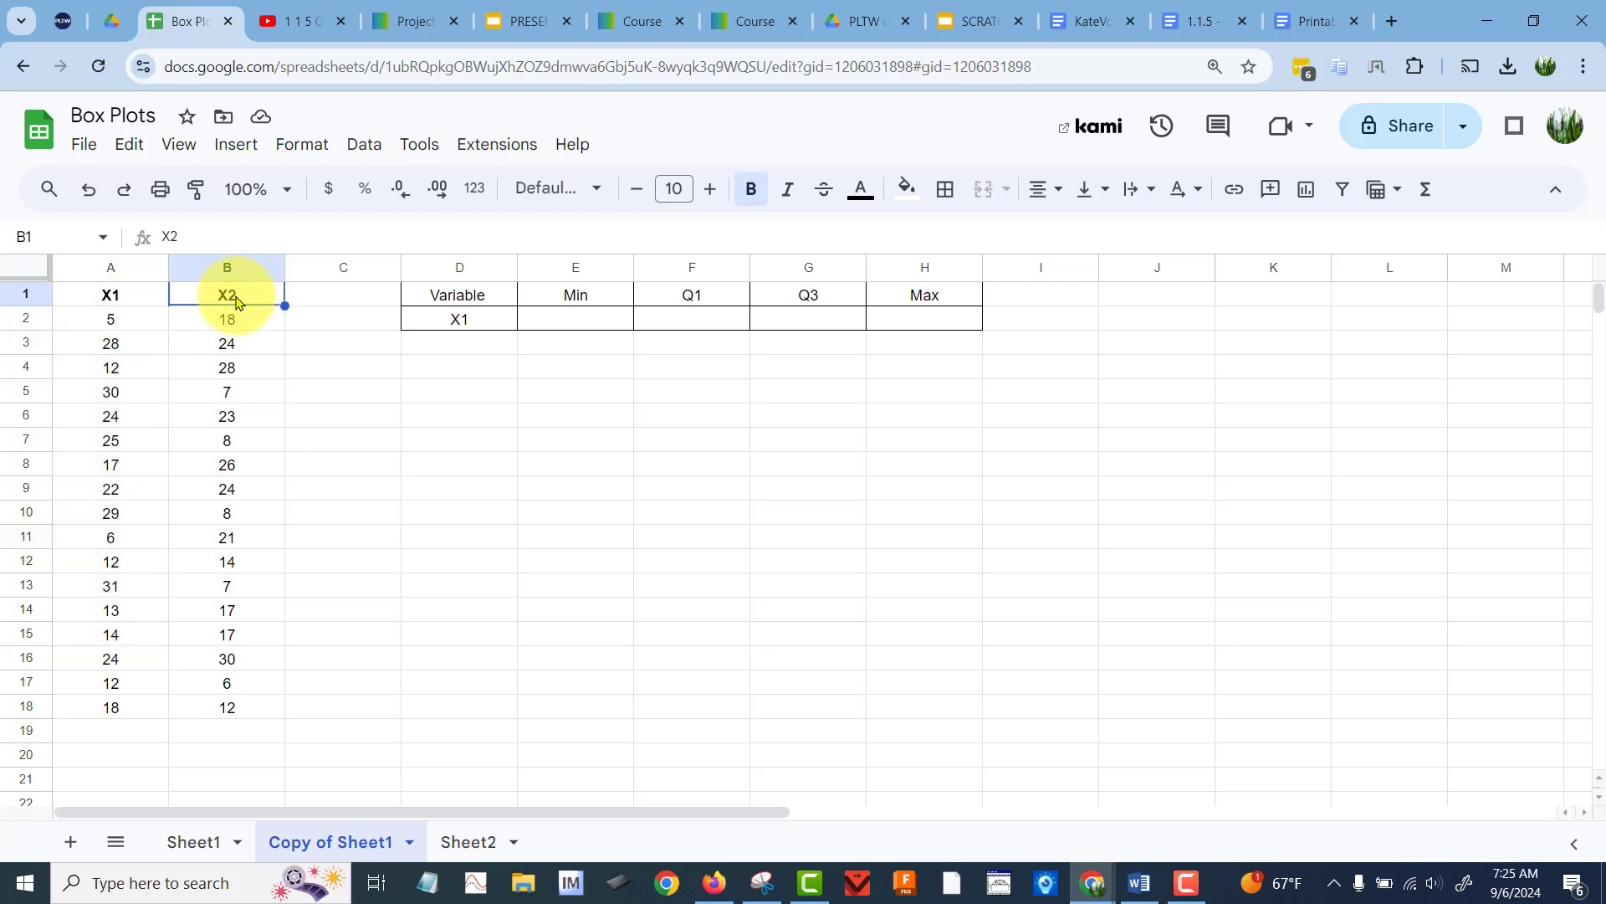
left_click_drag(251, 324, 235, 707)
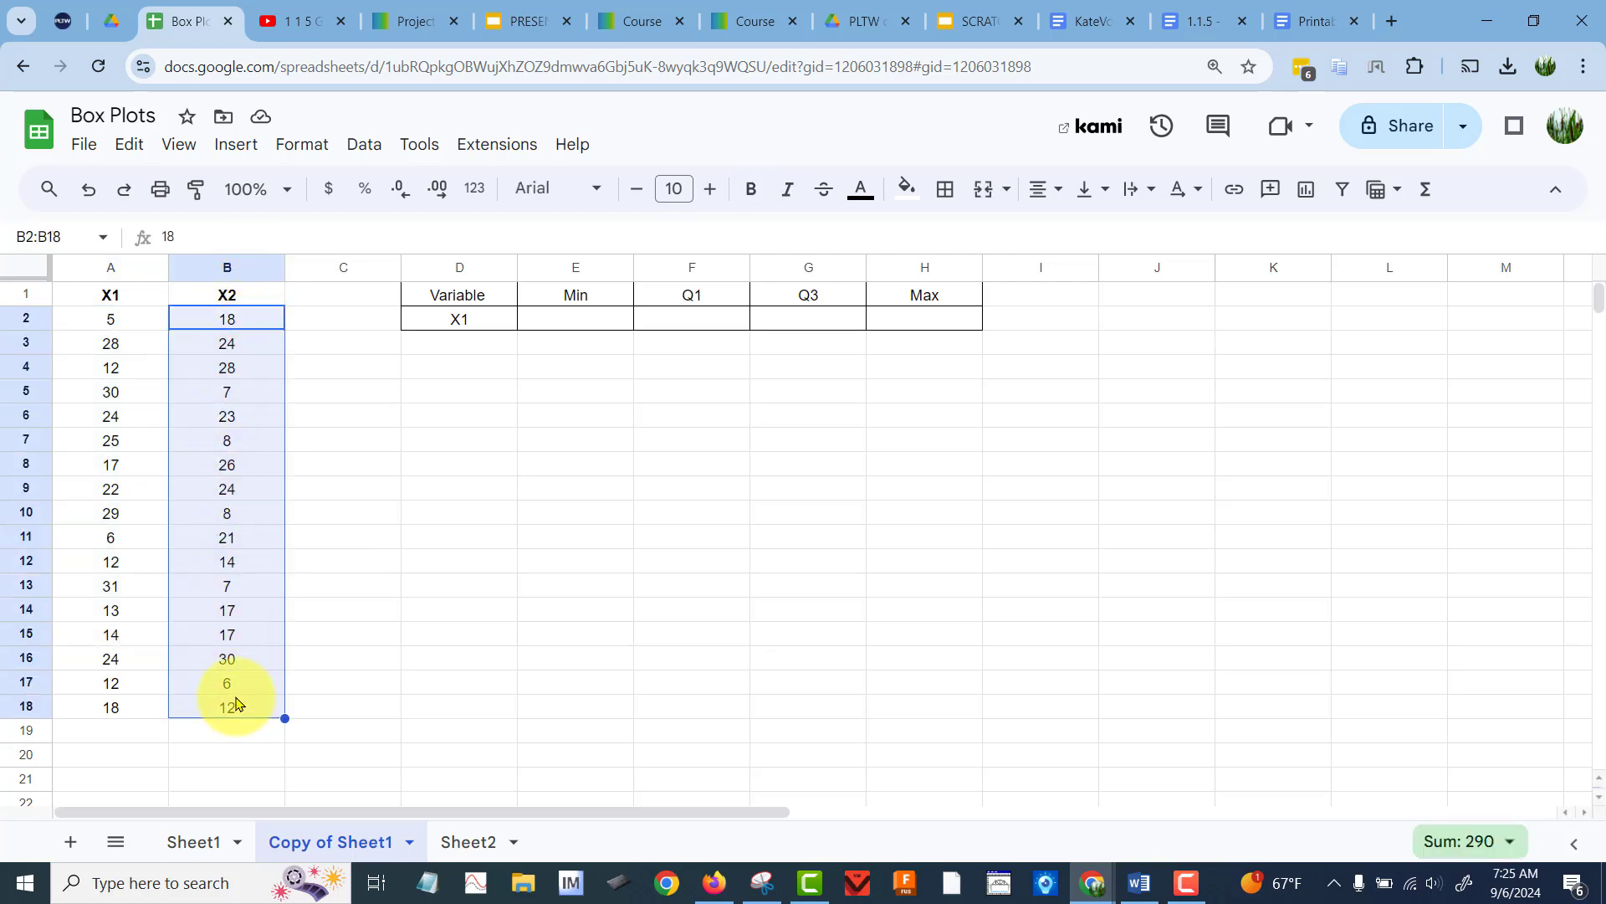
left_click(139, 370)
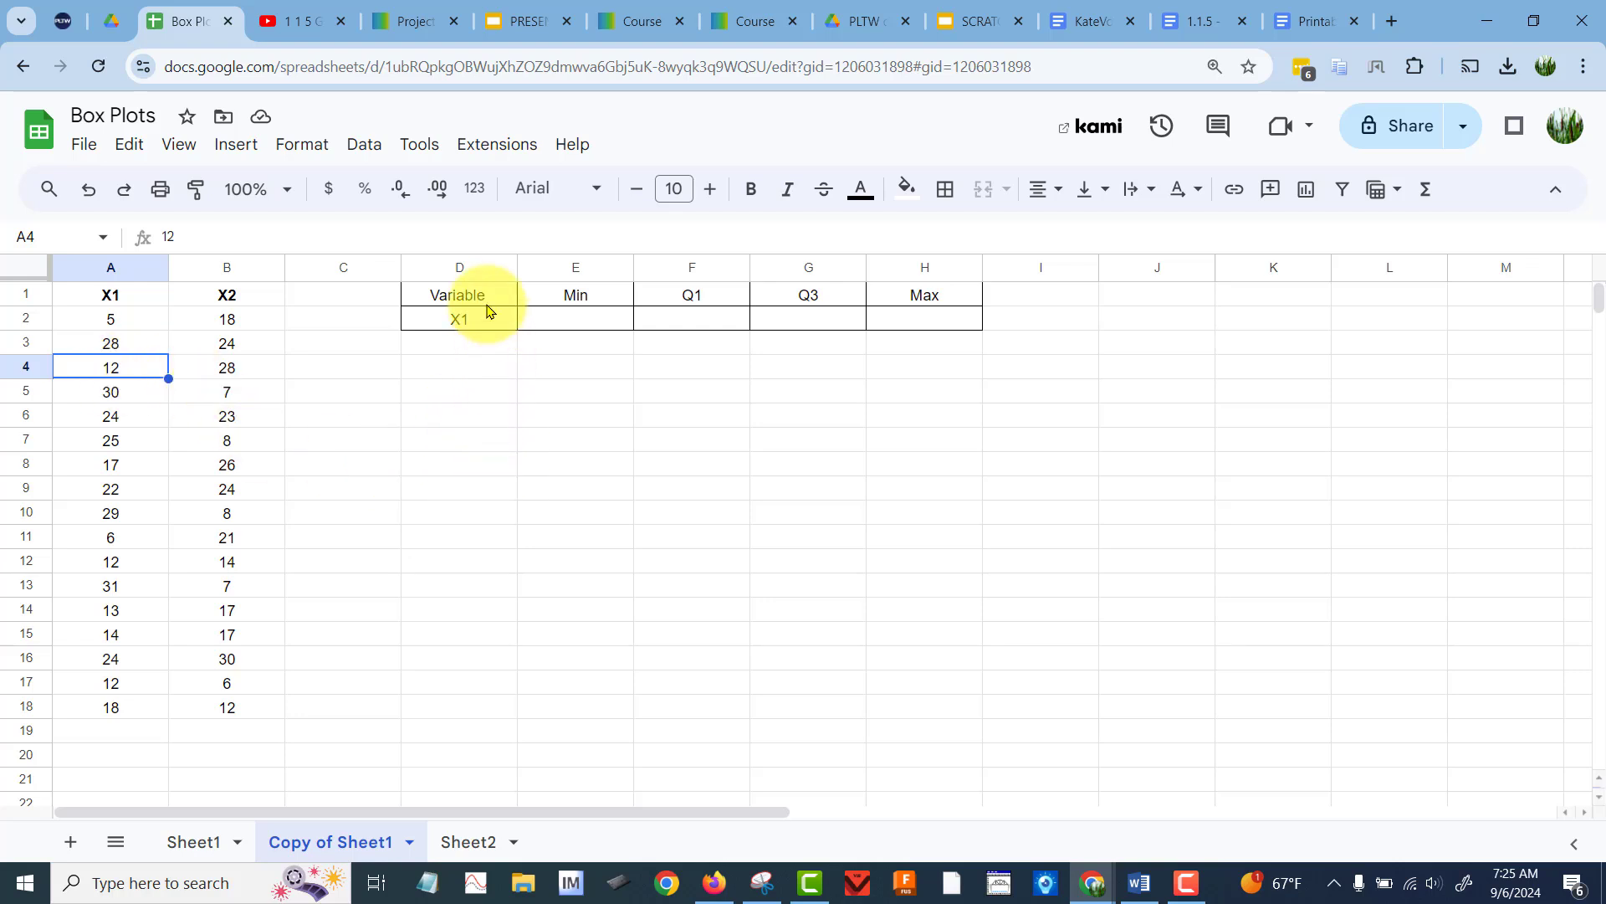
Review the empty summary table's Variable, X1, Min, Q1, Q3 and Max labels.
left_click_drag(485, 297, 925, 322)
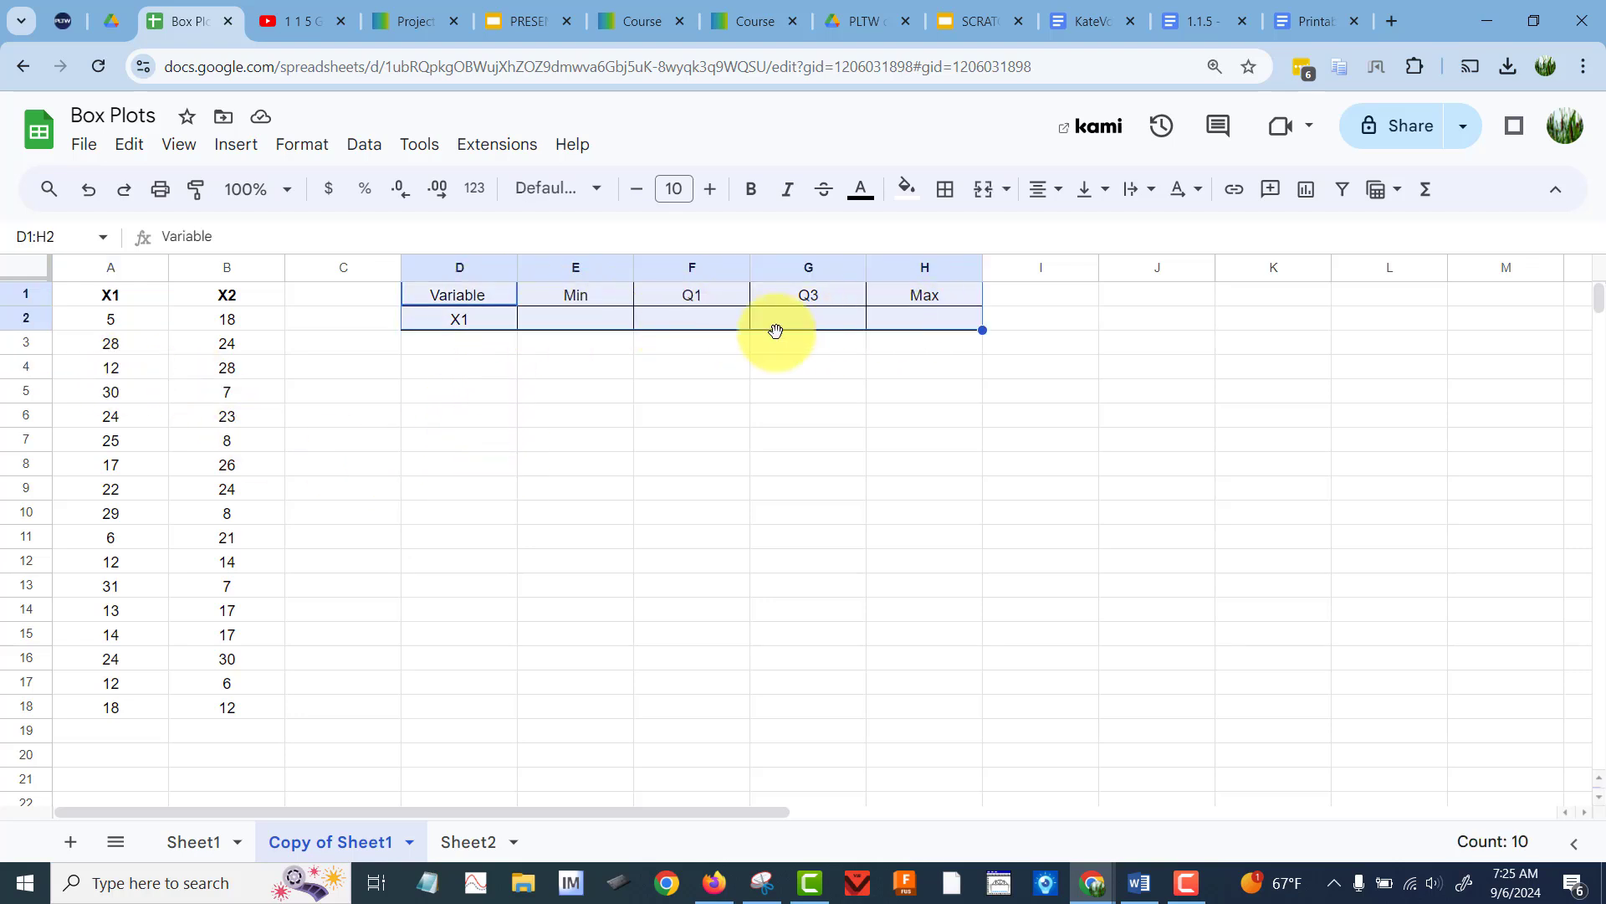
left_click(483, 302)
left_click(486, 324)
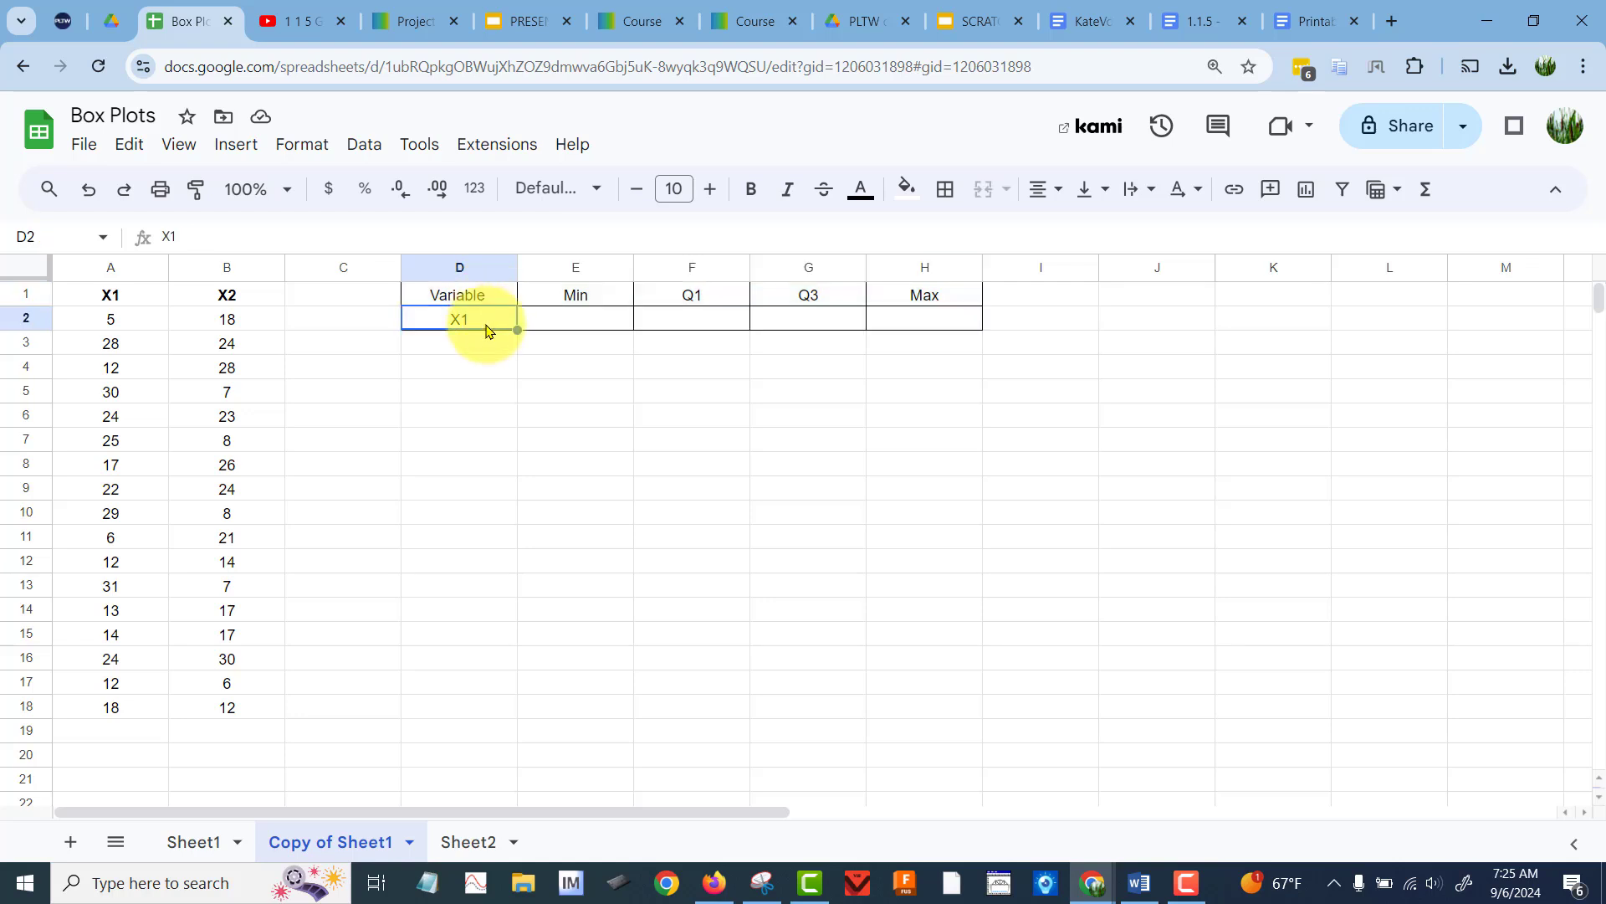
left_click(586, 297)
left_click(693, 305)
left_click(805, 300)
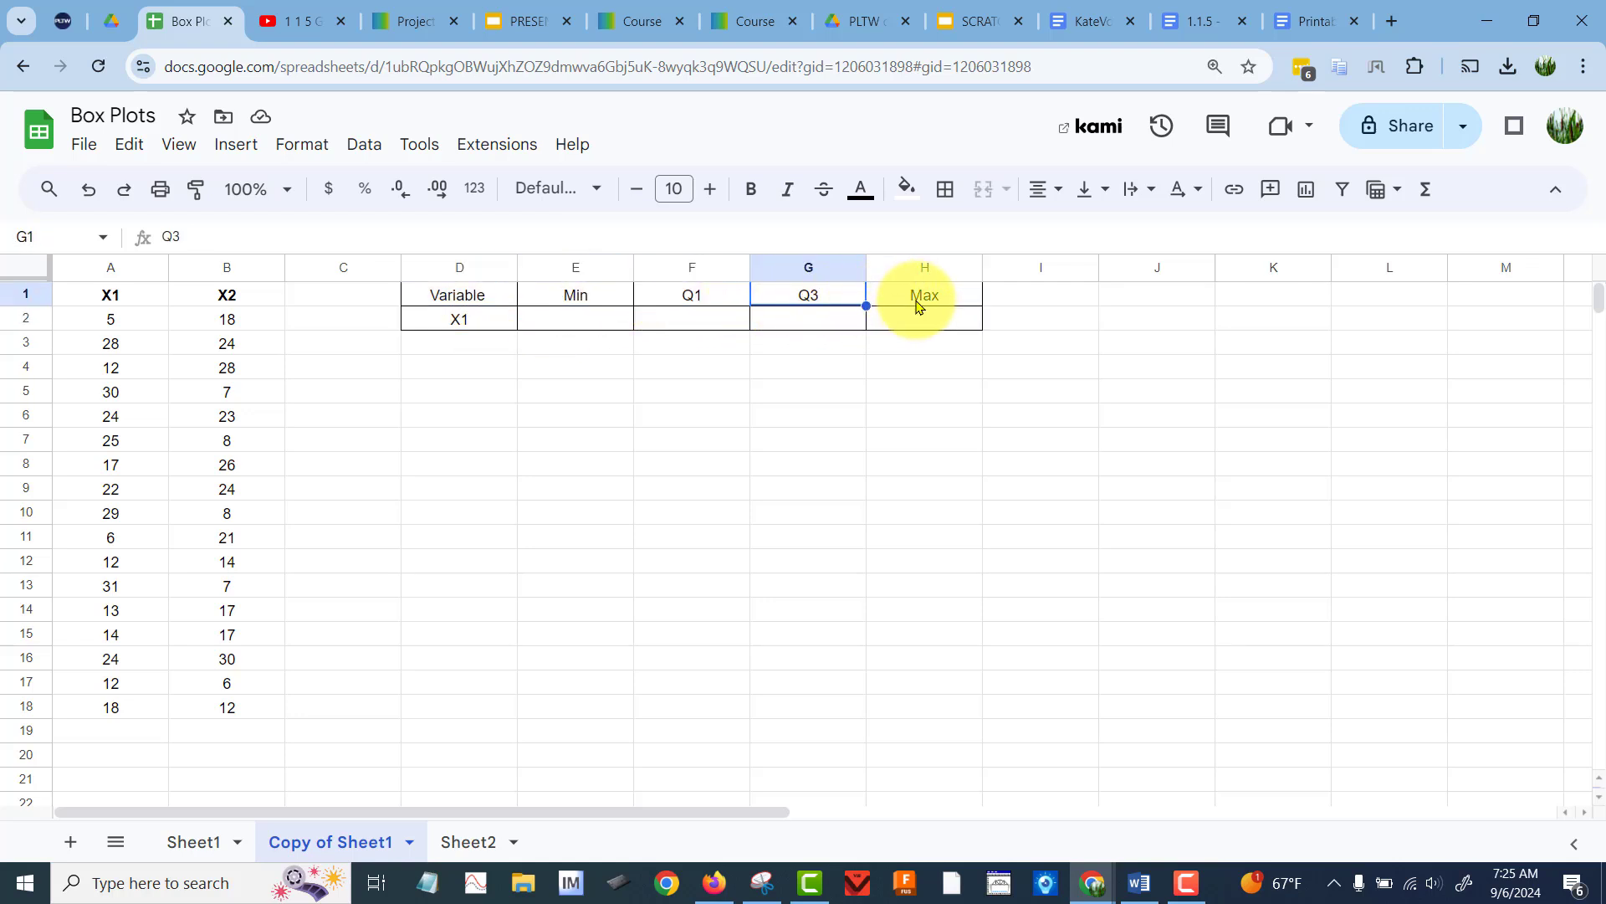
left_click(920, 306)
Compute X1's minimum in E2 with =MIN(A2:A18), giving 5.
left_click(608, 321)
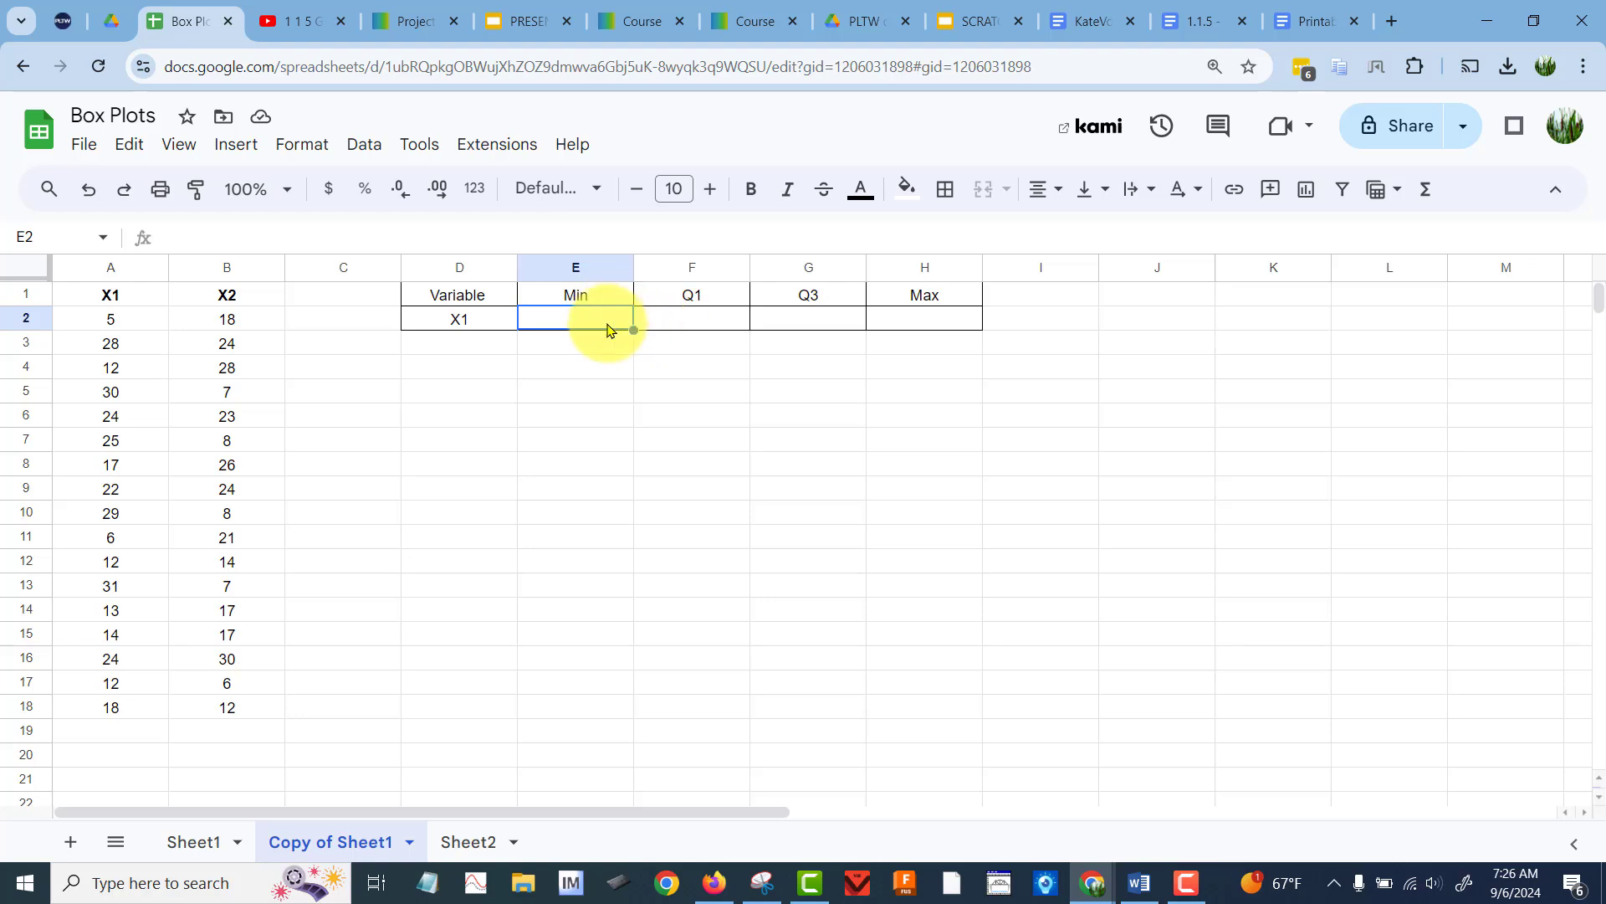
left_click(463, 321)
left_click(579, 332)
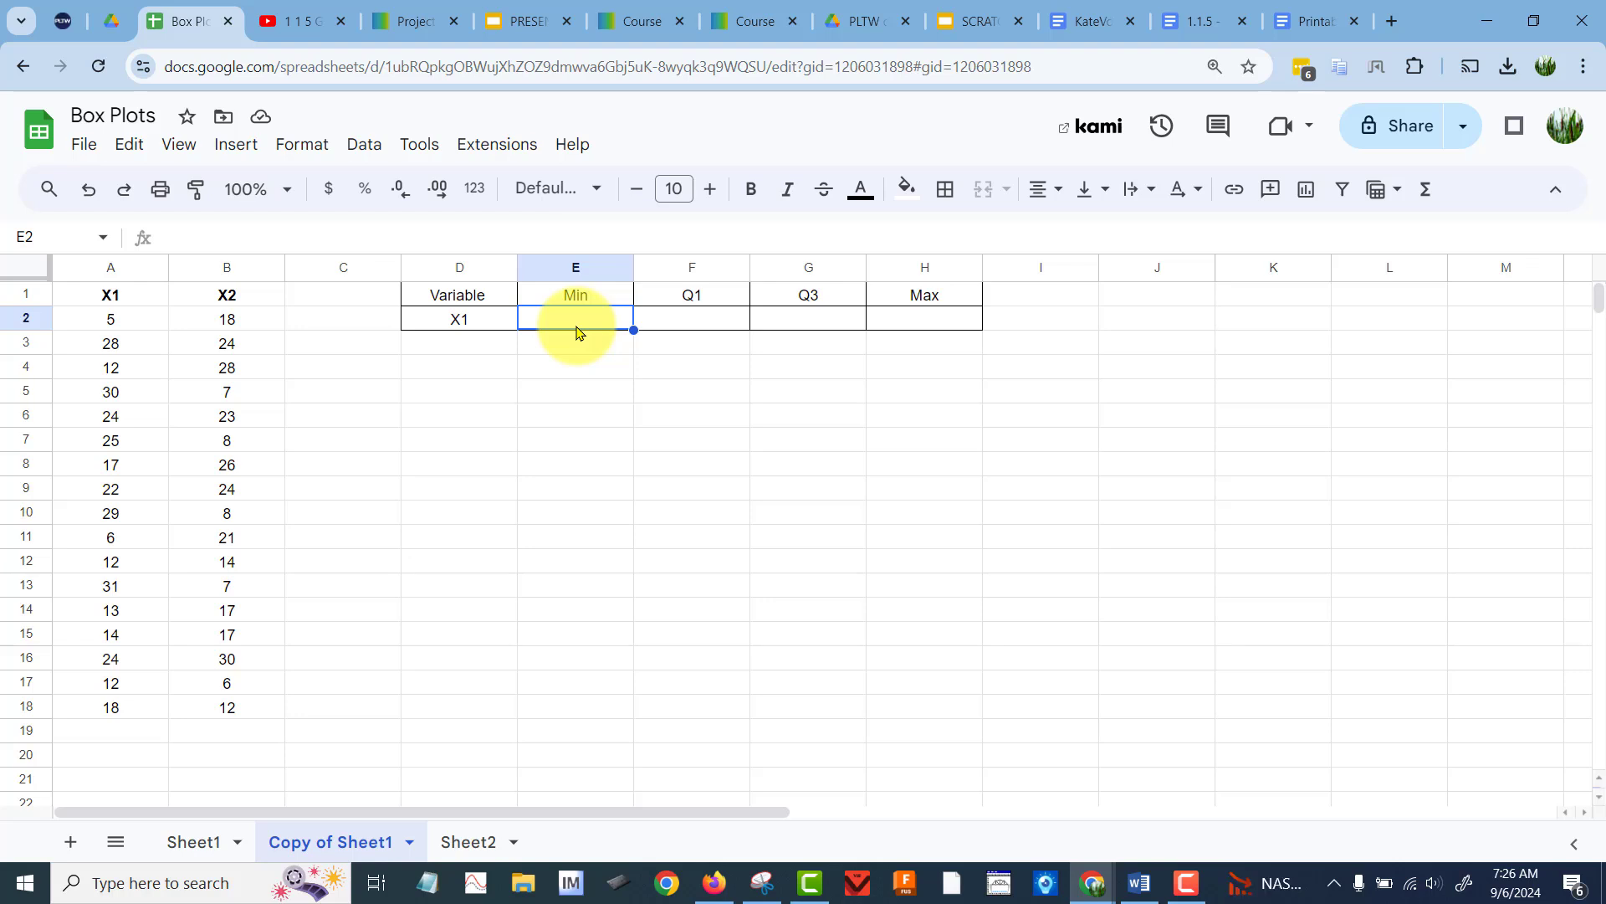
type("=min")
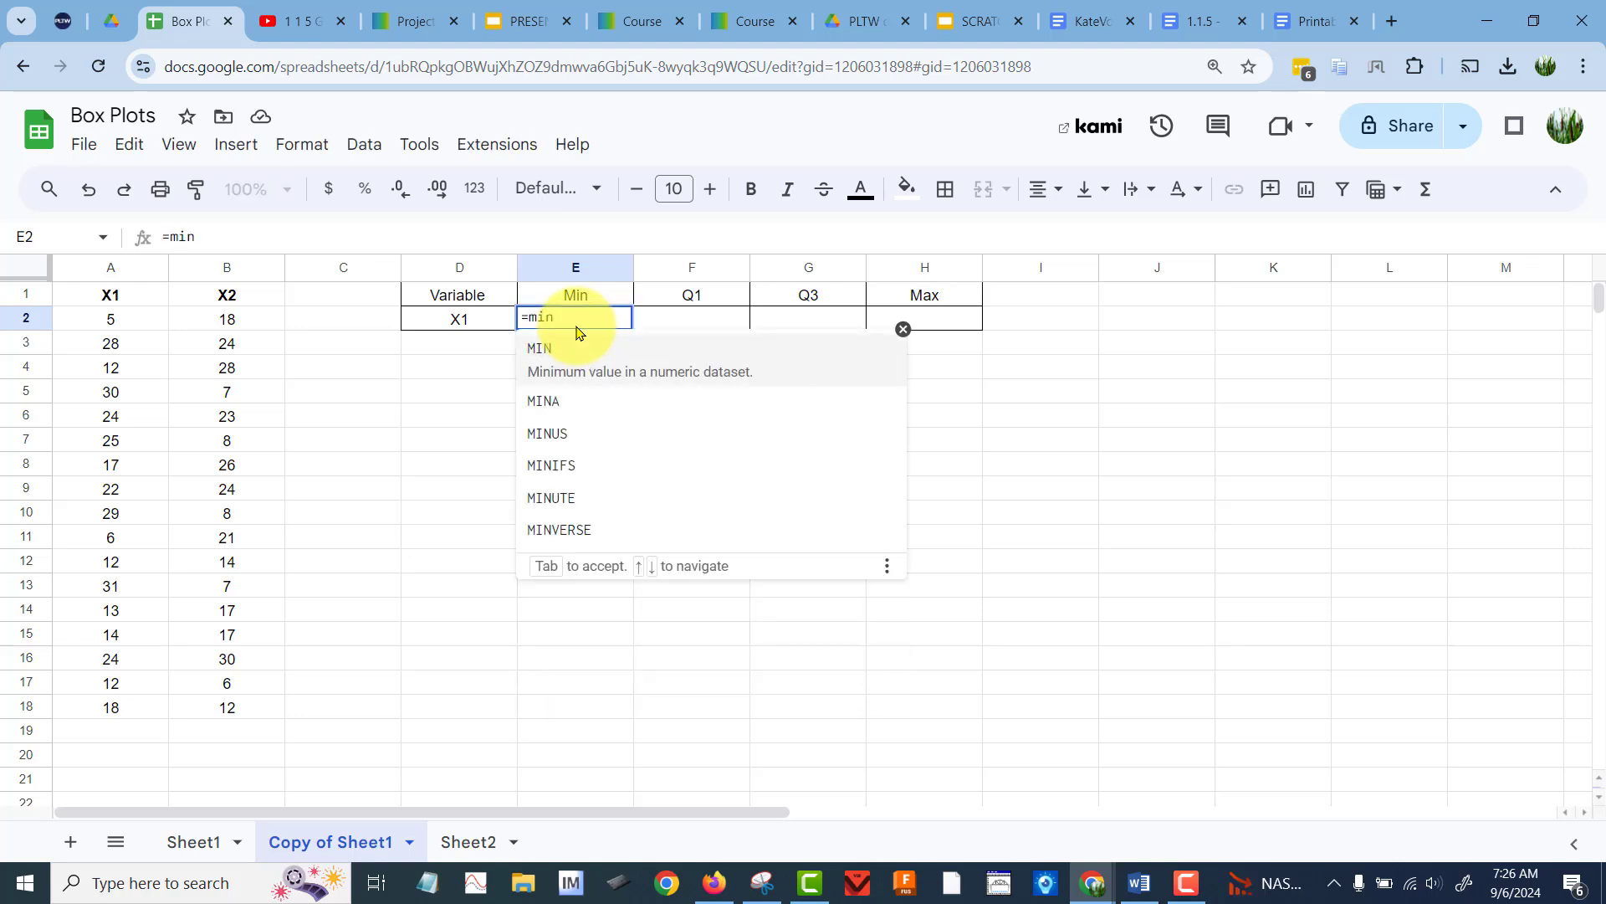
type("(")
left_click_drag(108, 321, 147, 703)
key("Return")
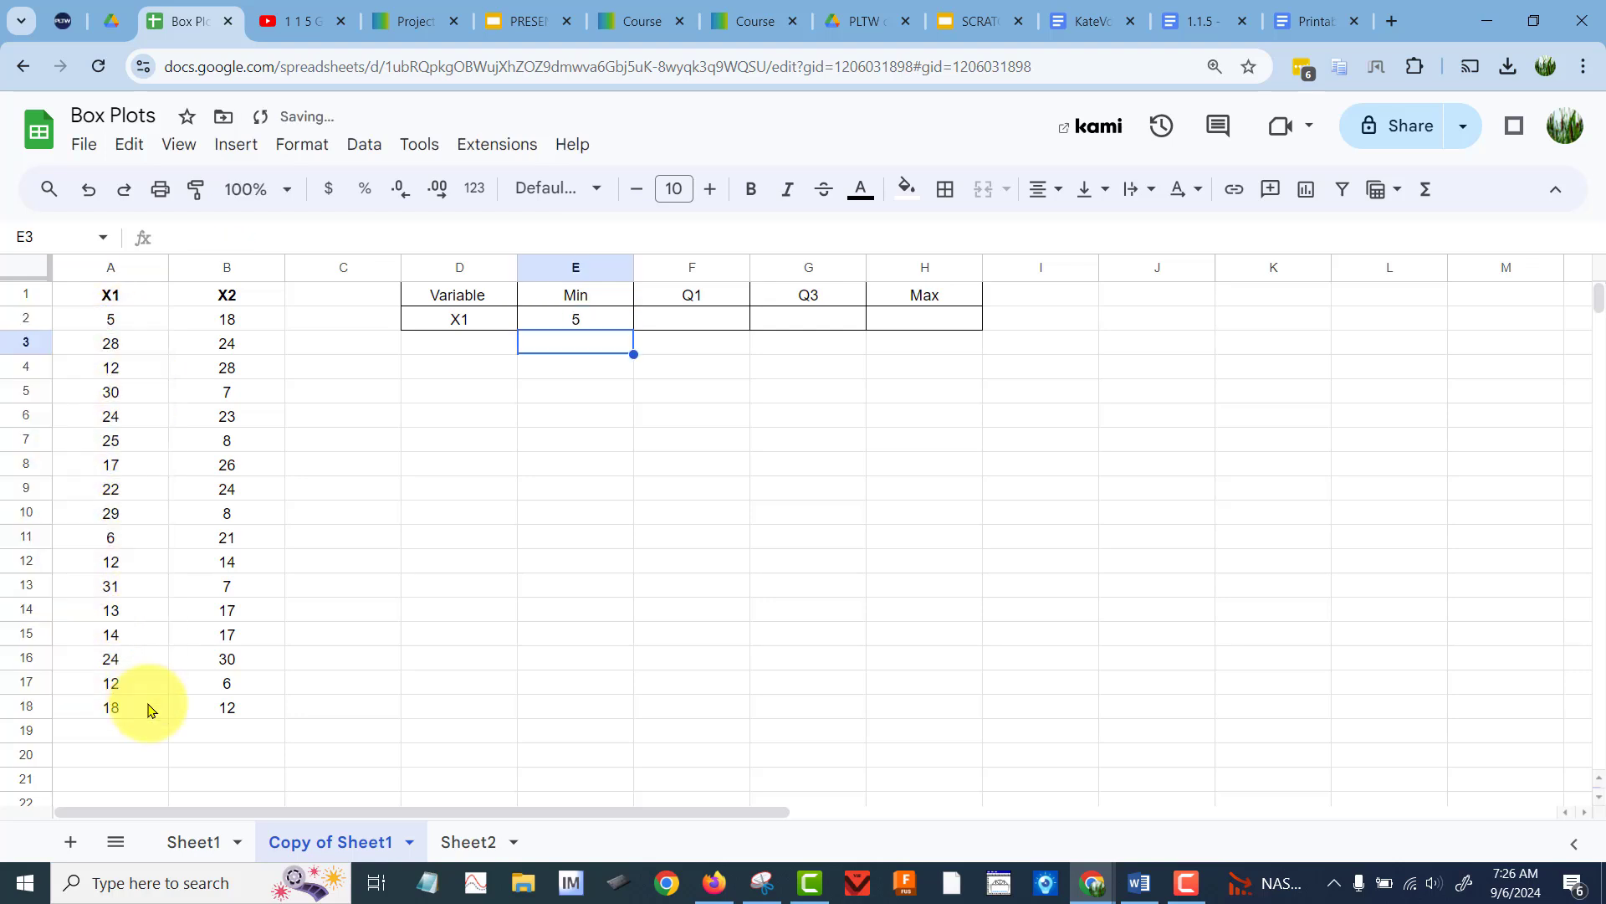
Compute X1's maximum in H2 with =MAX(A2:A18), giving 31.
key("Up")
key("Right")
key("Right")
key("Right")
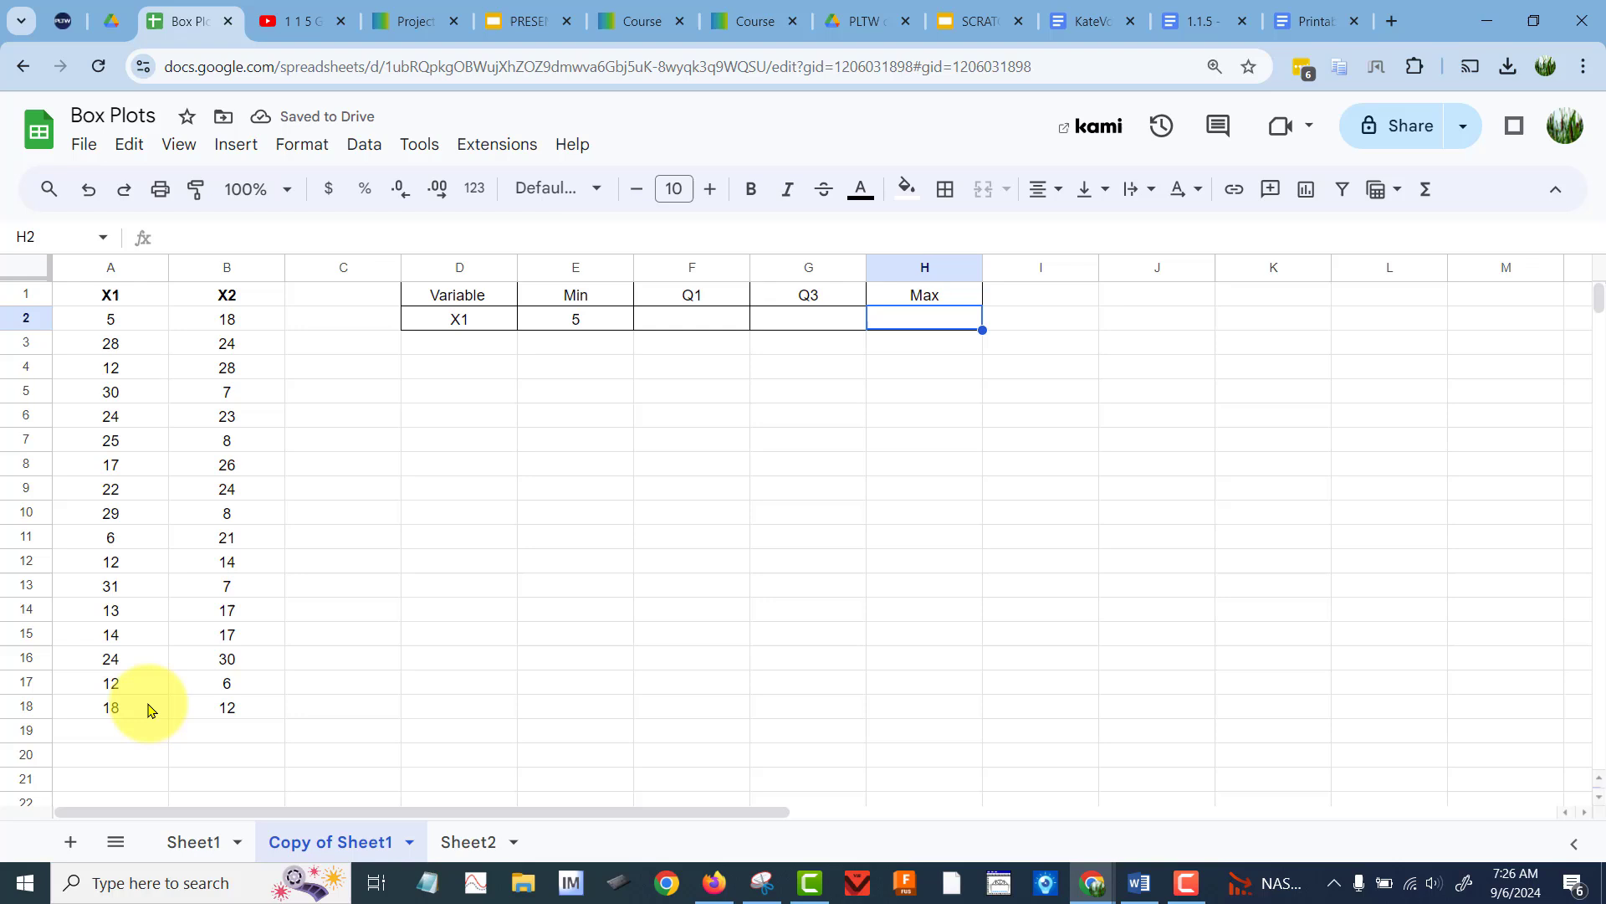
type("=ma")
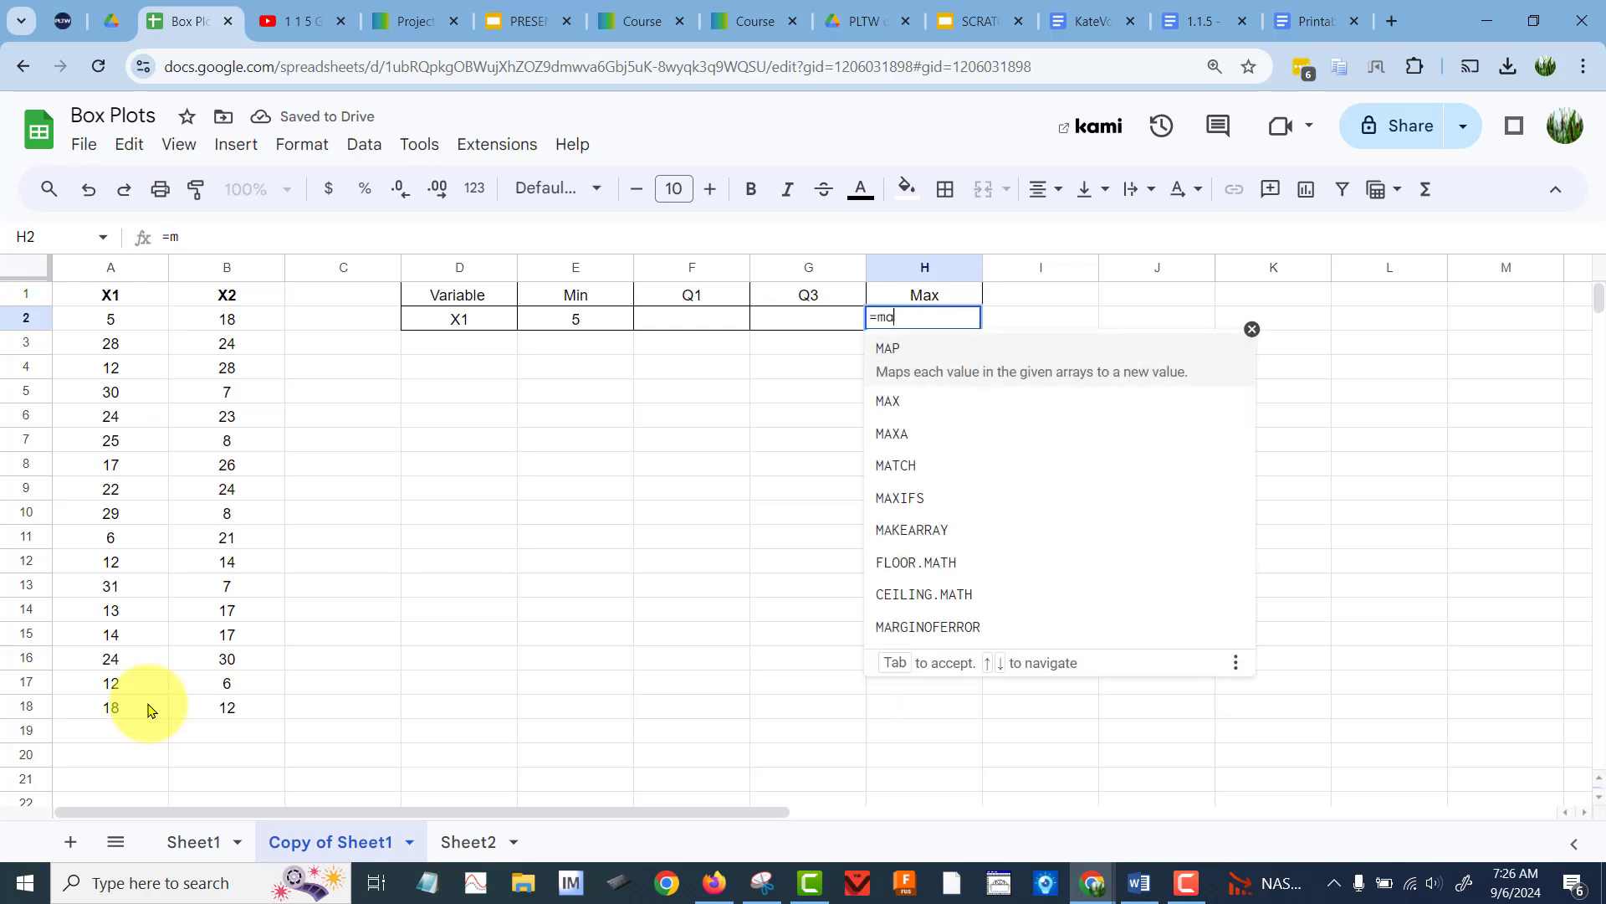
type("x(")
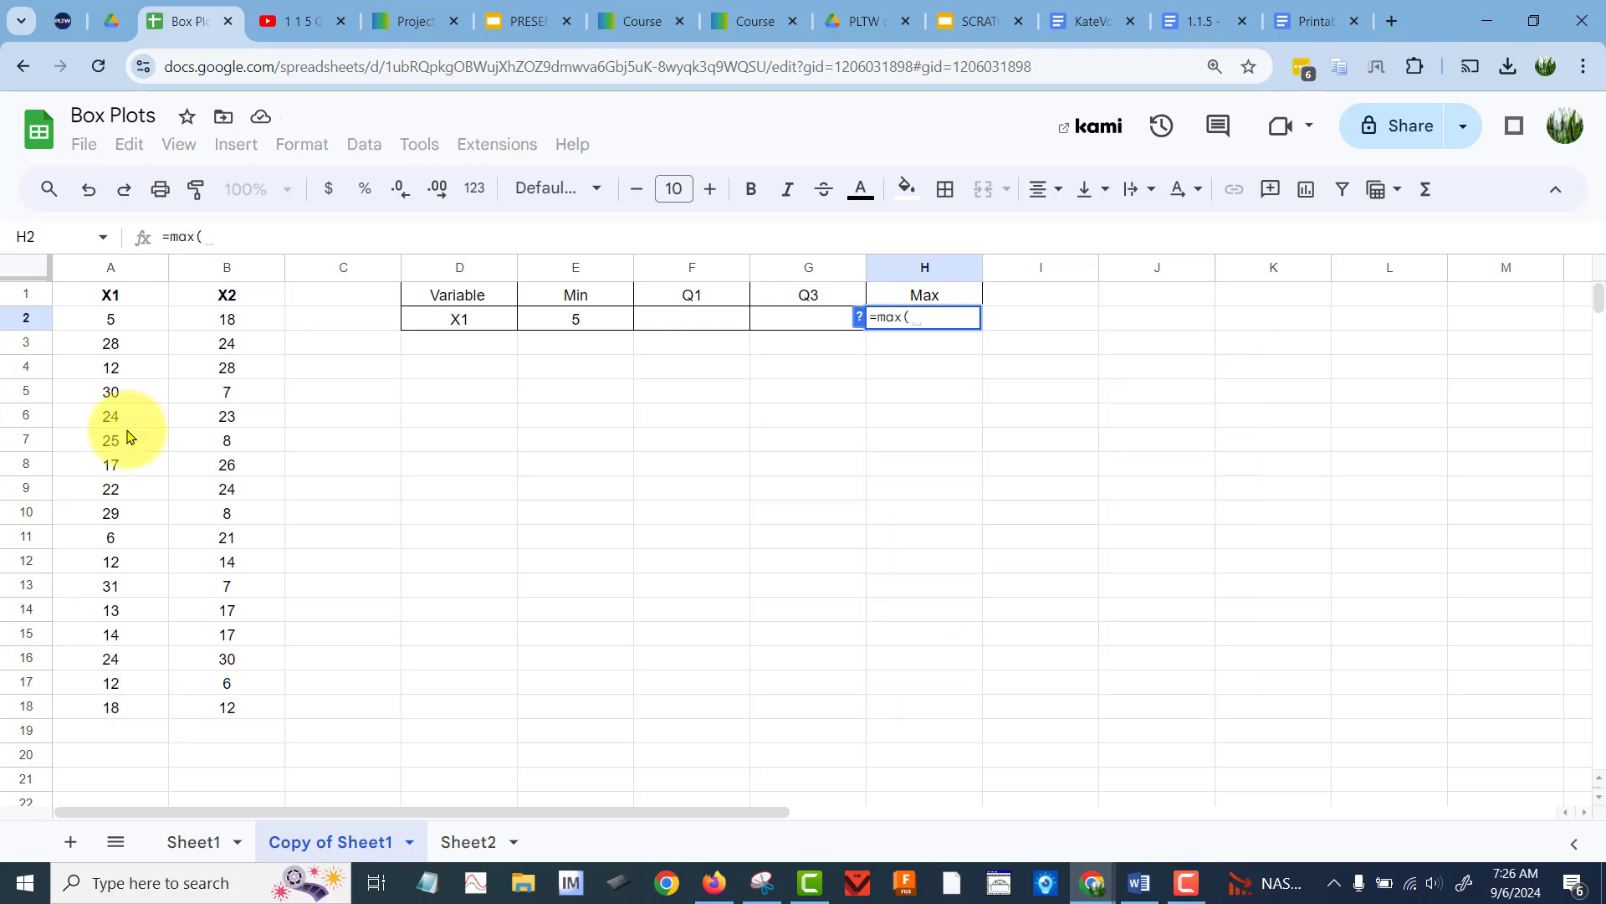
left_click_drag(131, 329, 144, 709)
key("Return")
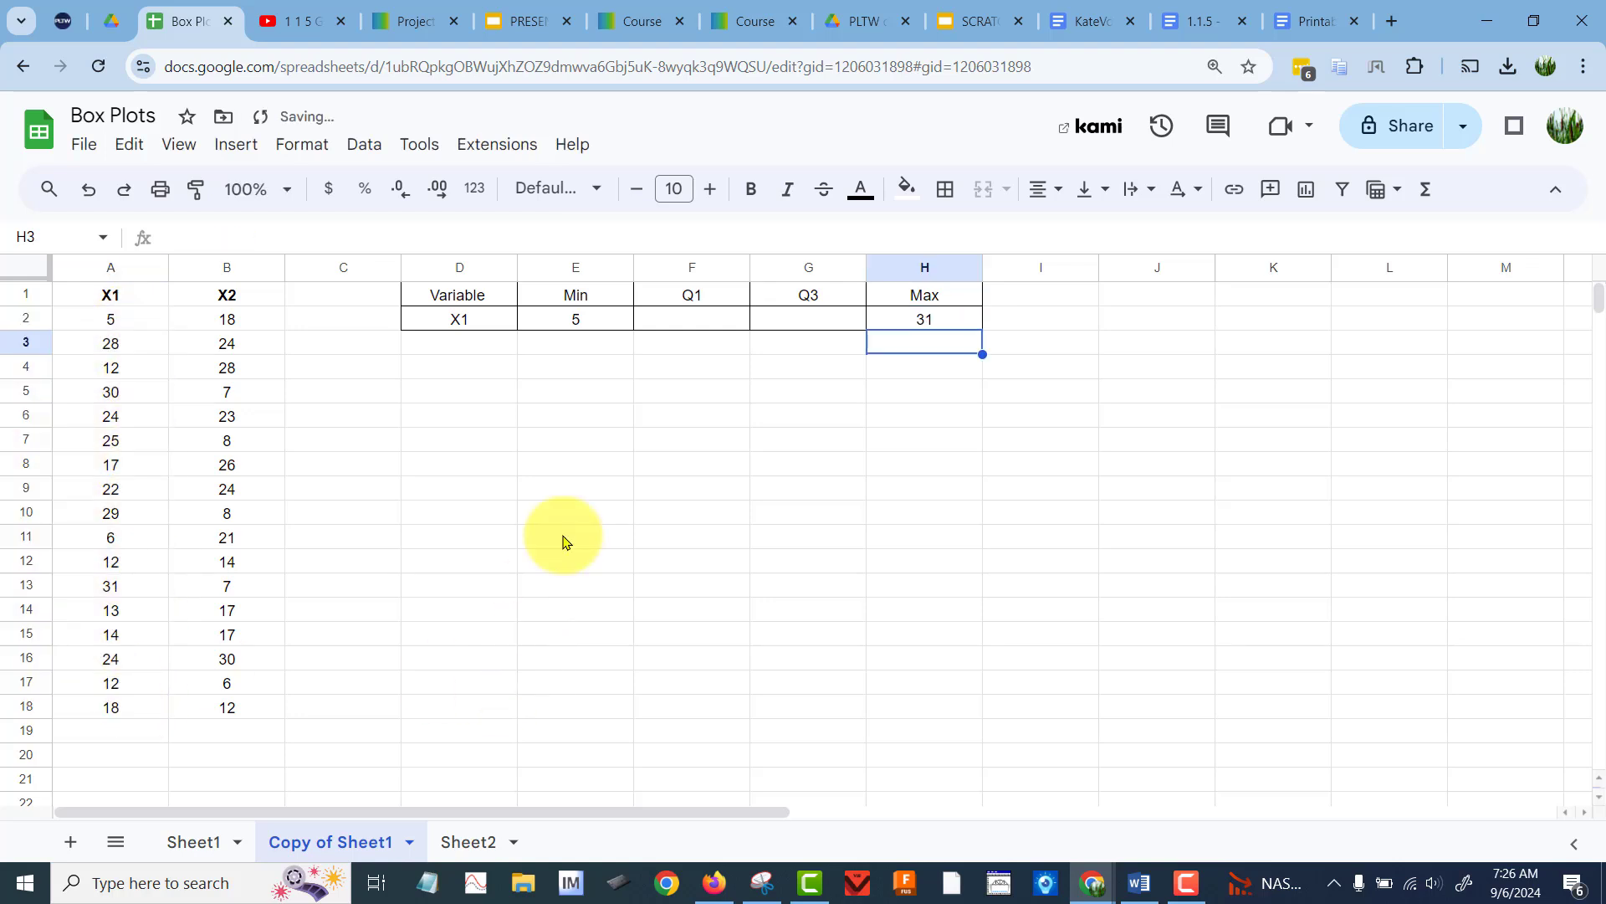
Enter a QUARTILE formula over the X1 values with quart 1, giving Q1 of 12.
left_click(699, 328)
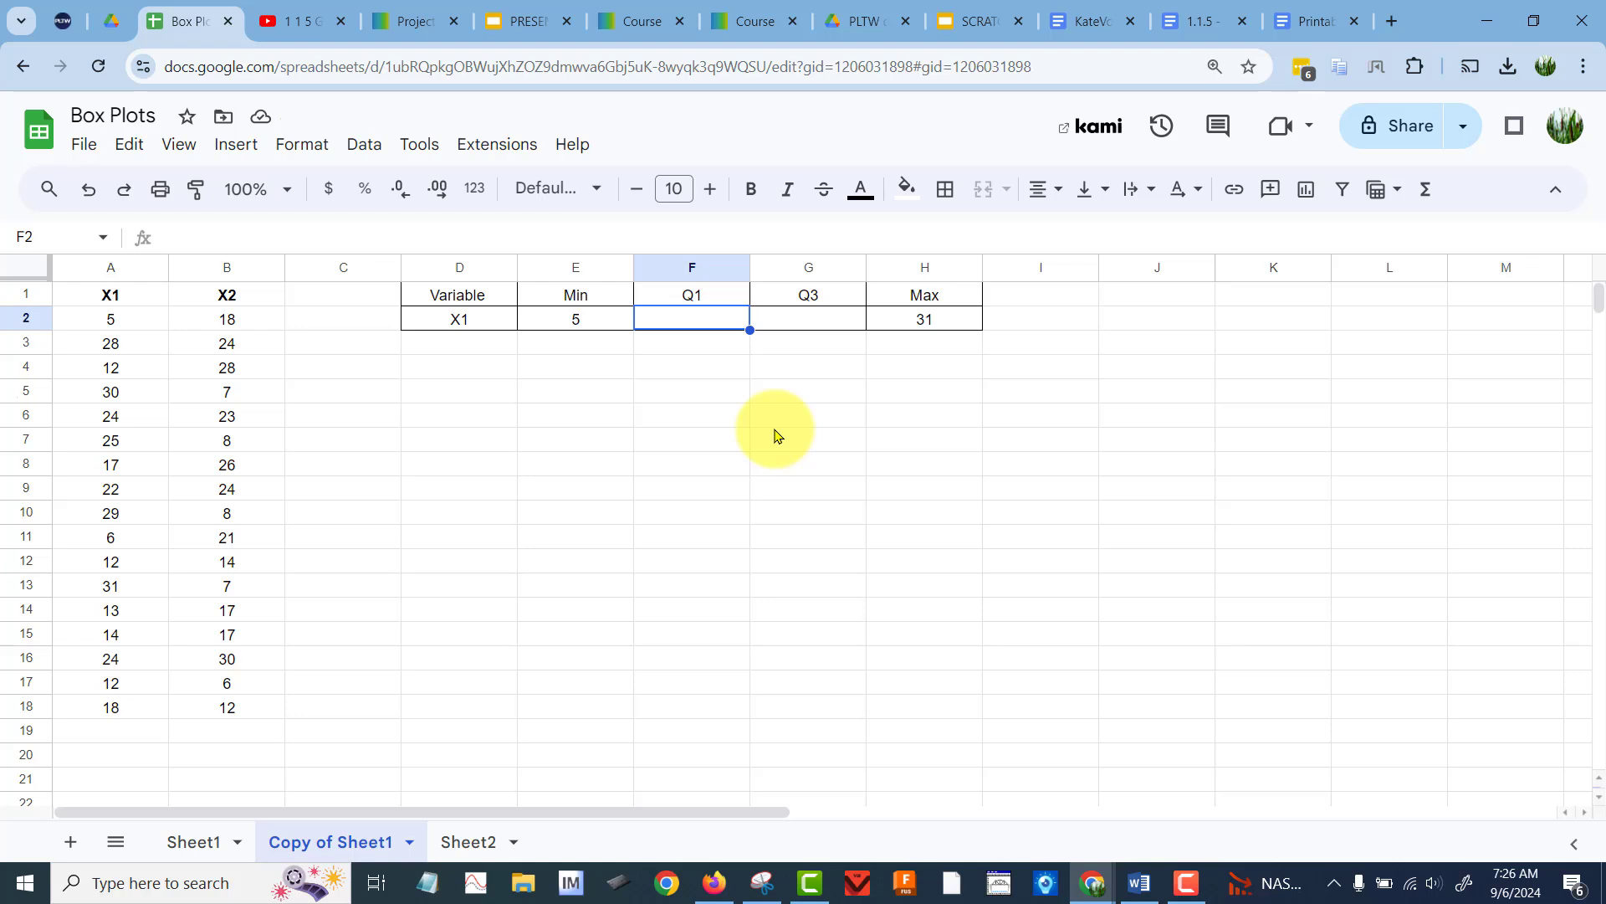
type("=qu")
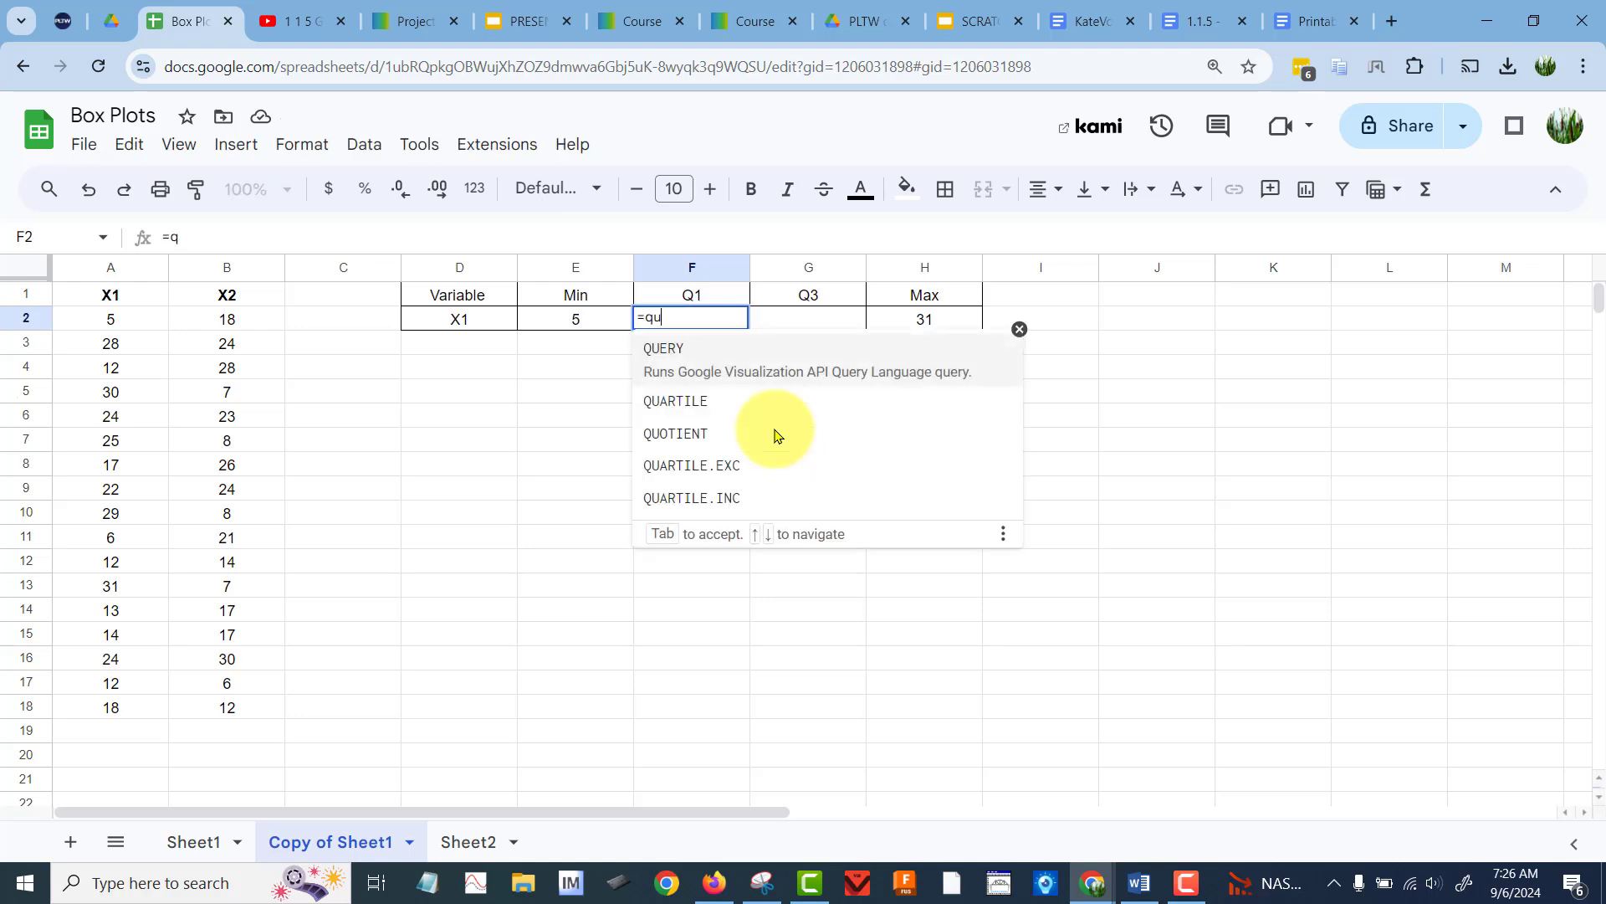
type("ortile(")
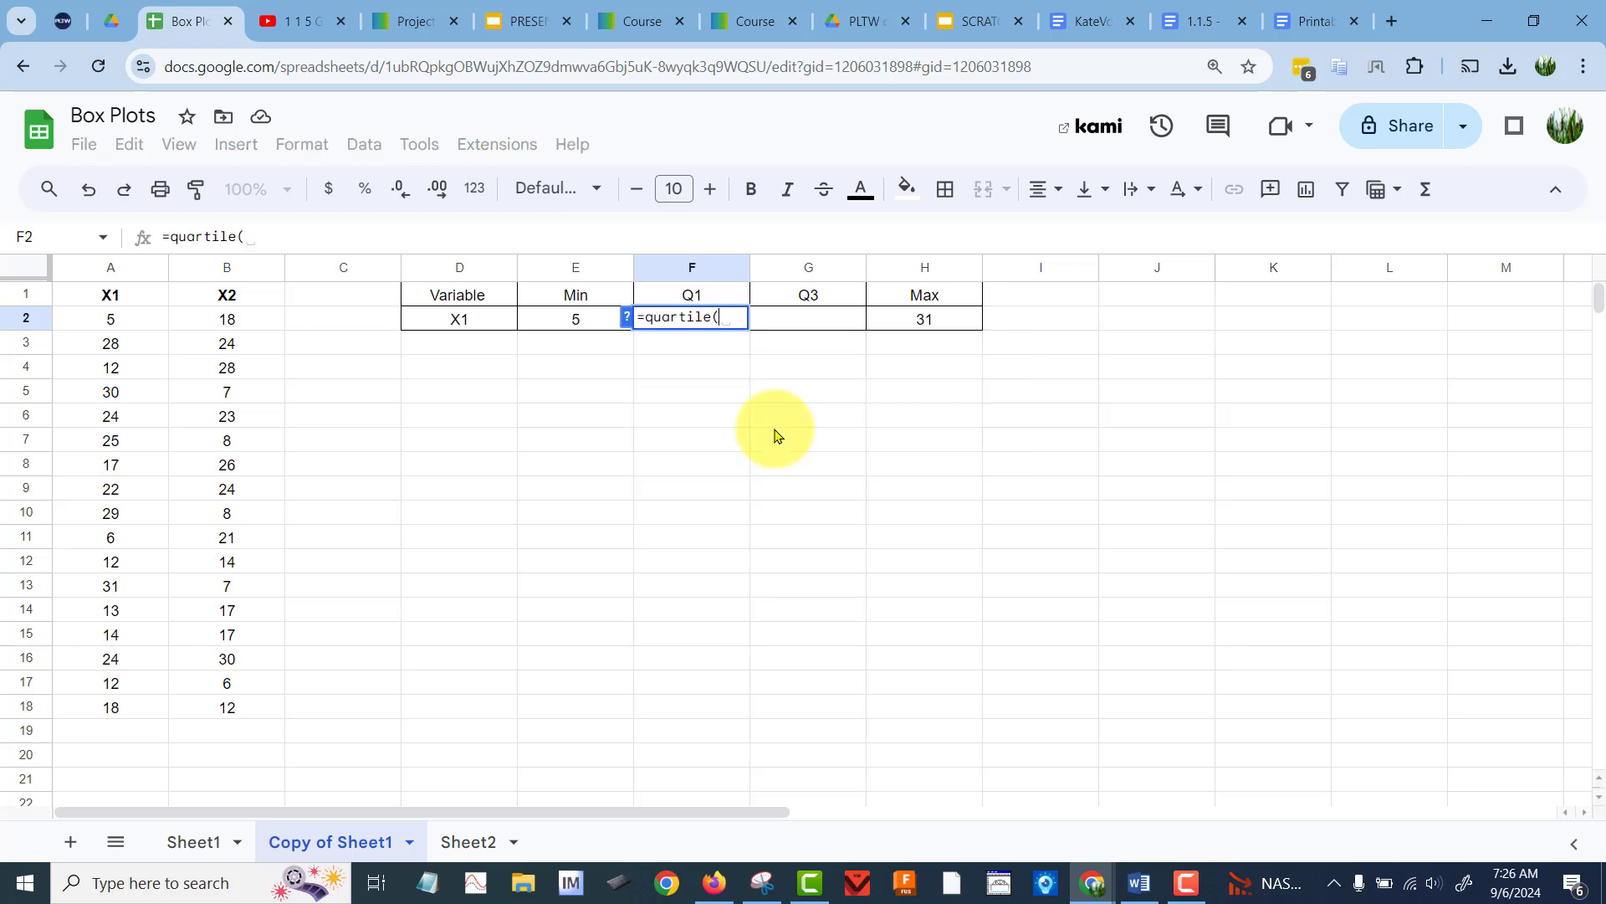
left_click_drag(110, 319, 127, 705)
type(",1")
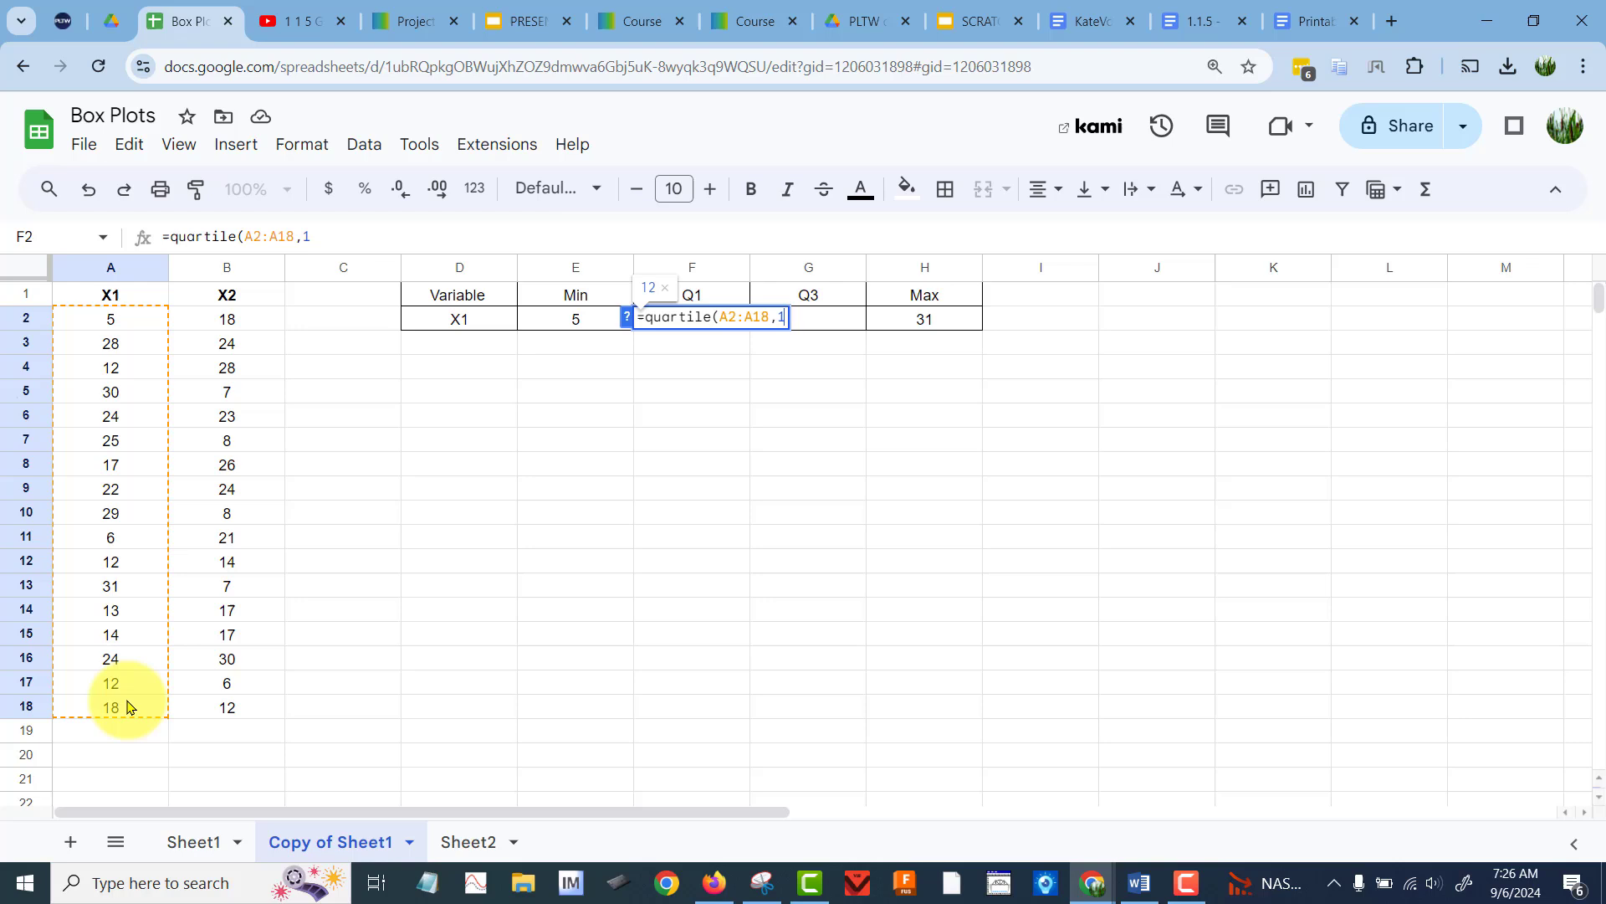
type(")")
key("Return")
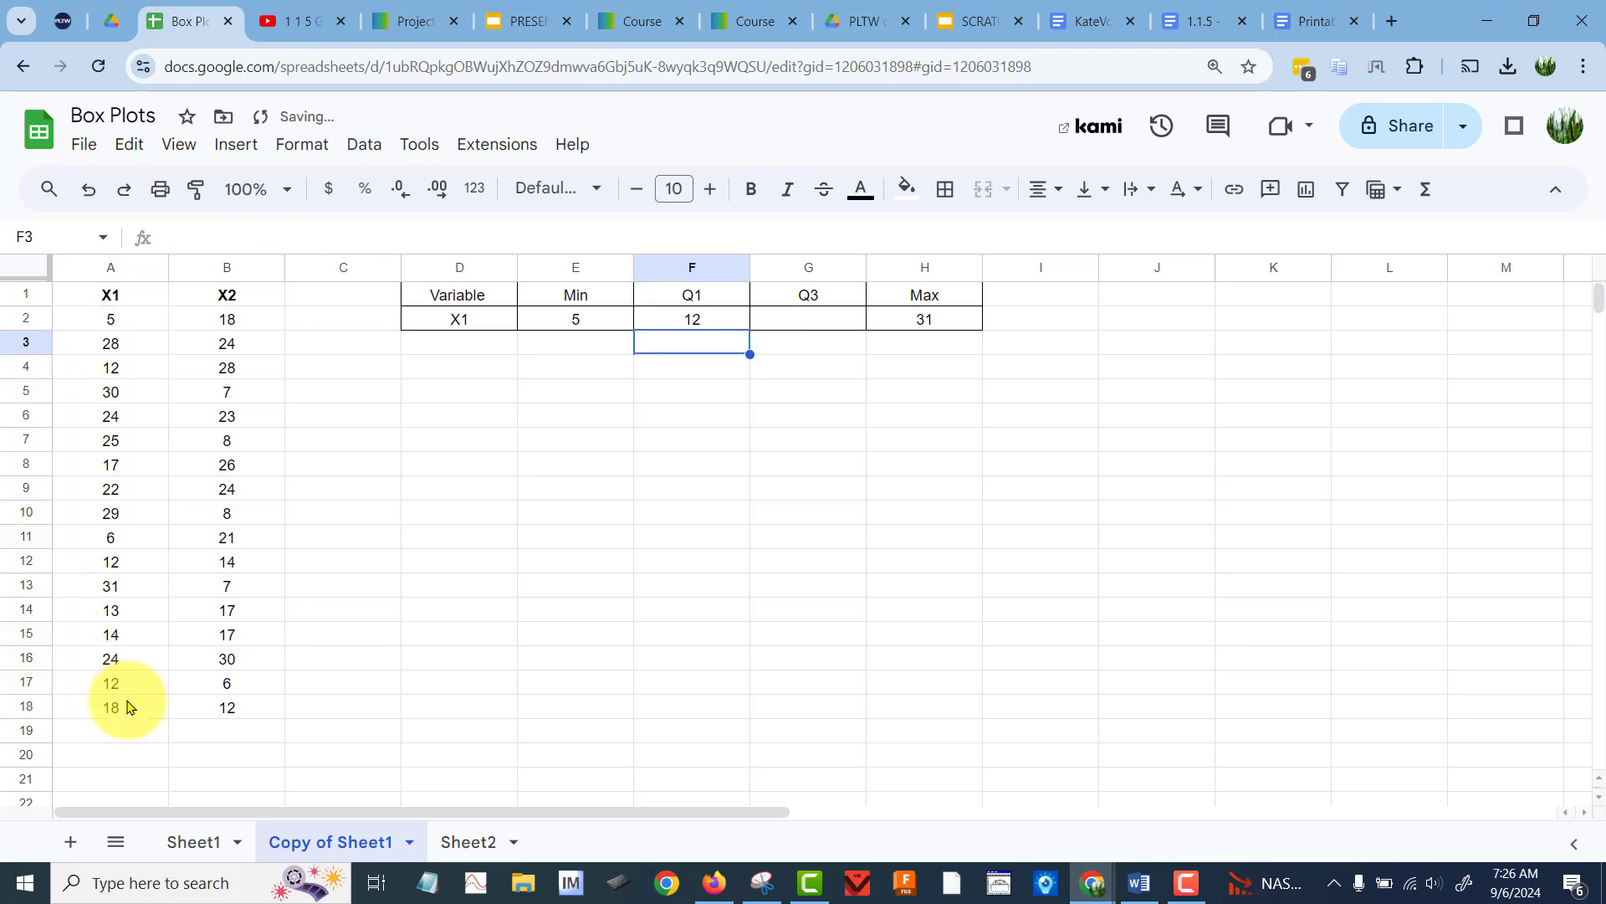
Enter a QUARTILE formula over the X1 values with quart 3, giving Q3 of 25.
key("Up")
key("Right")
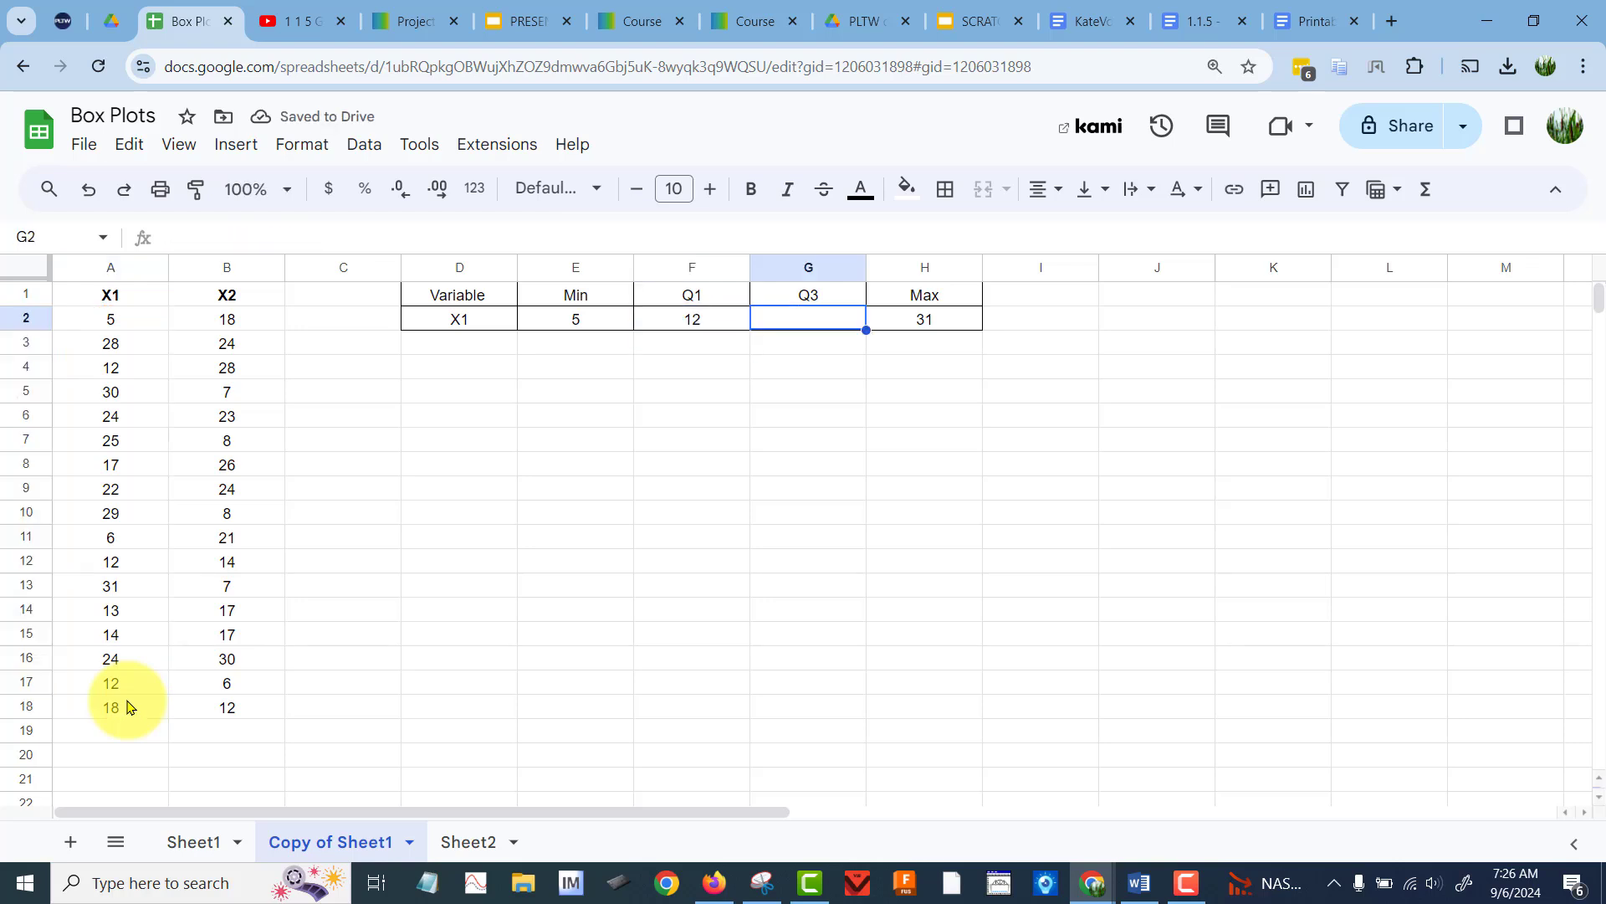
type("=quar")
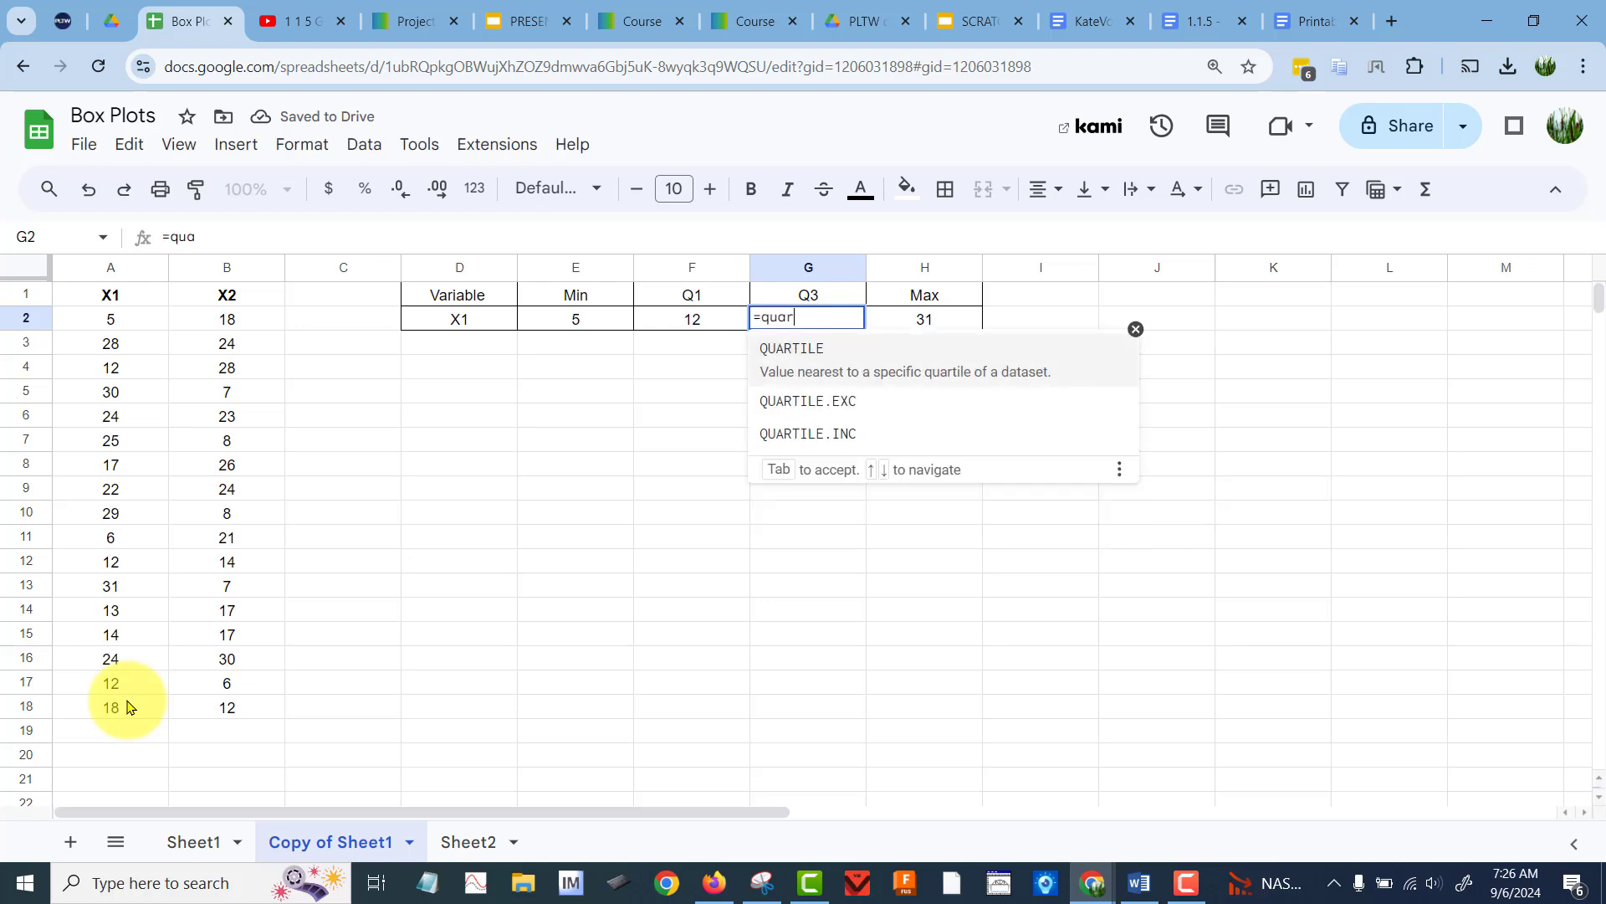
type("tile(")
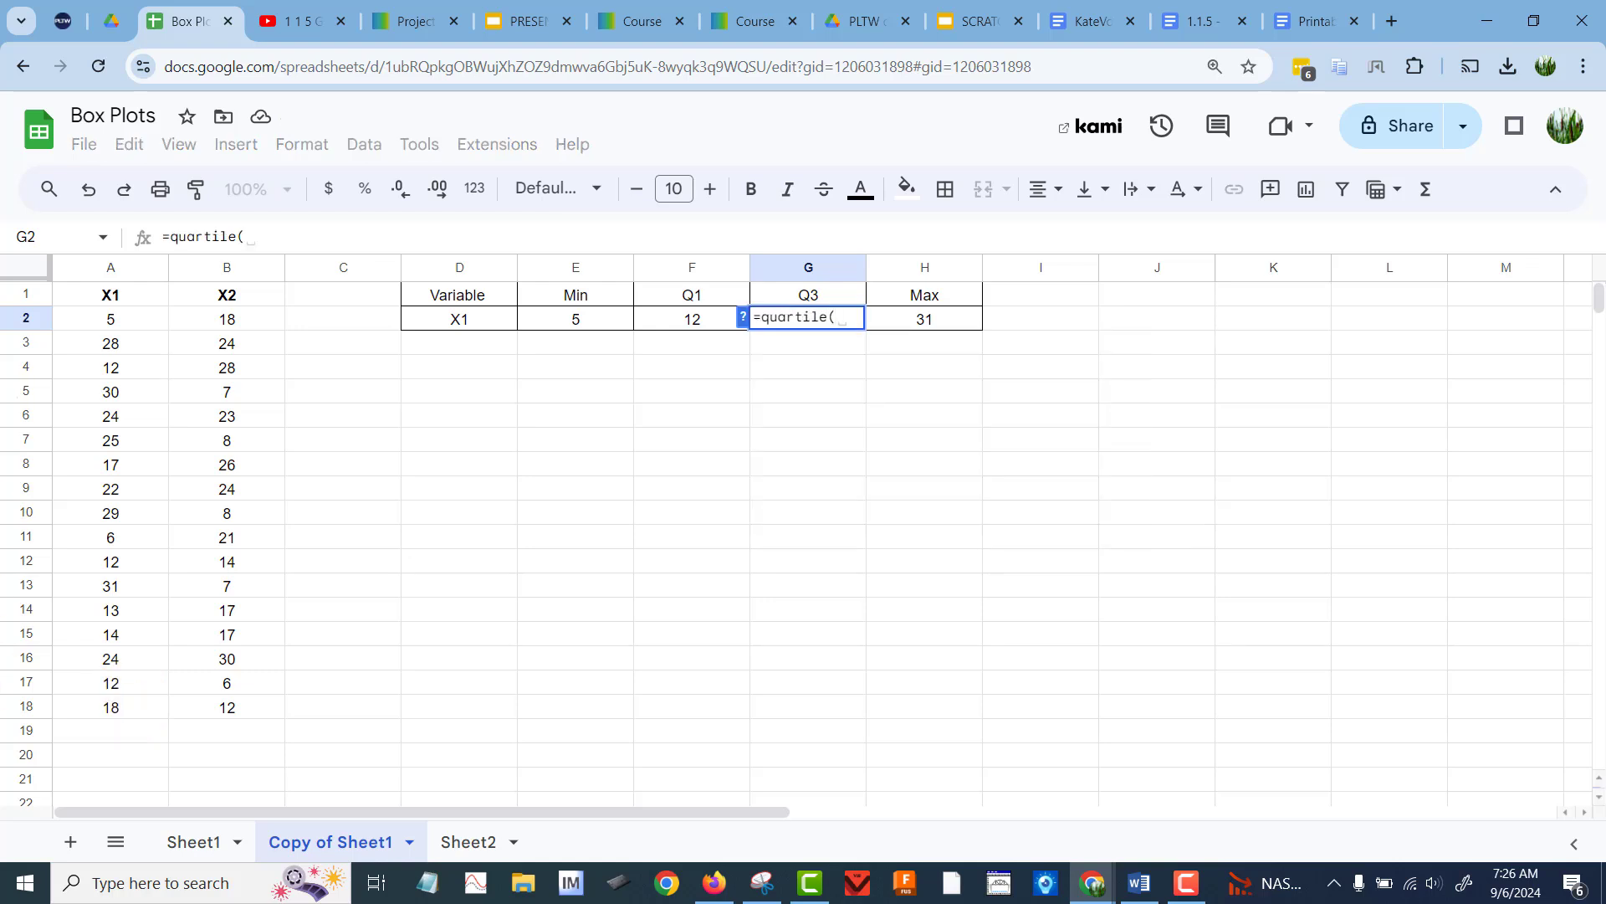
left_click_drag(134, 326, 146, 720)
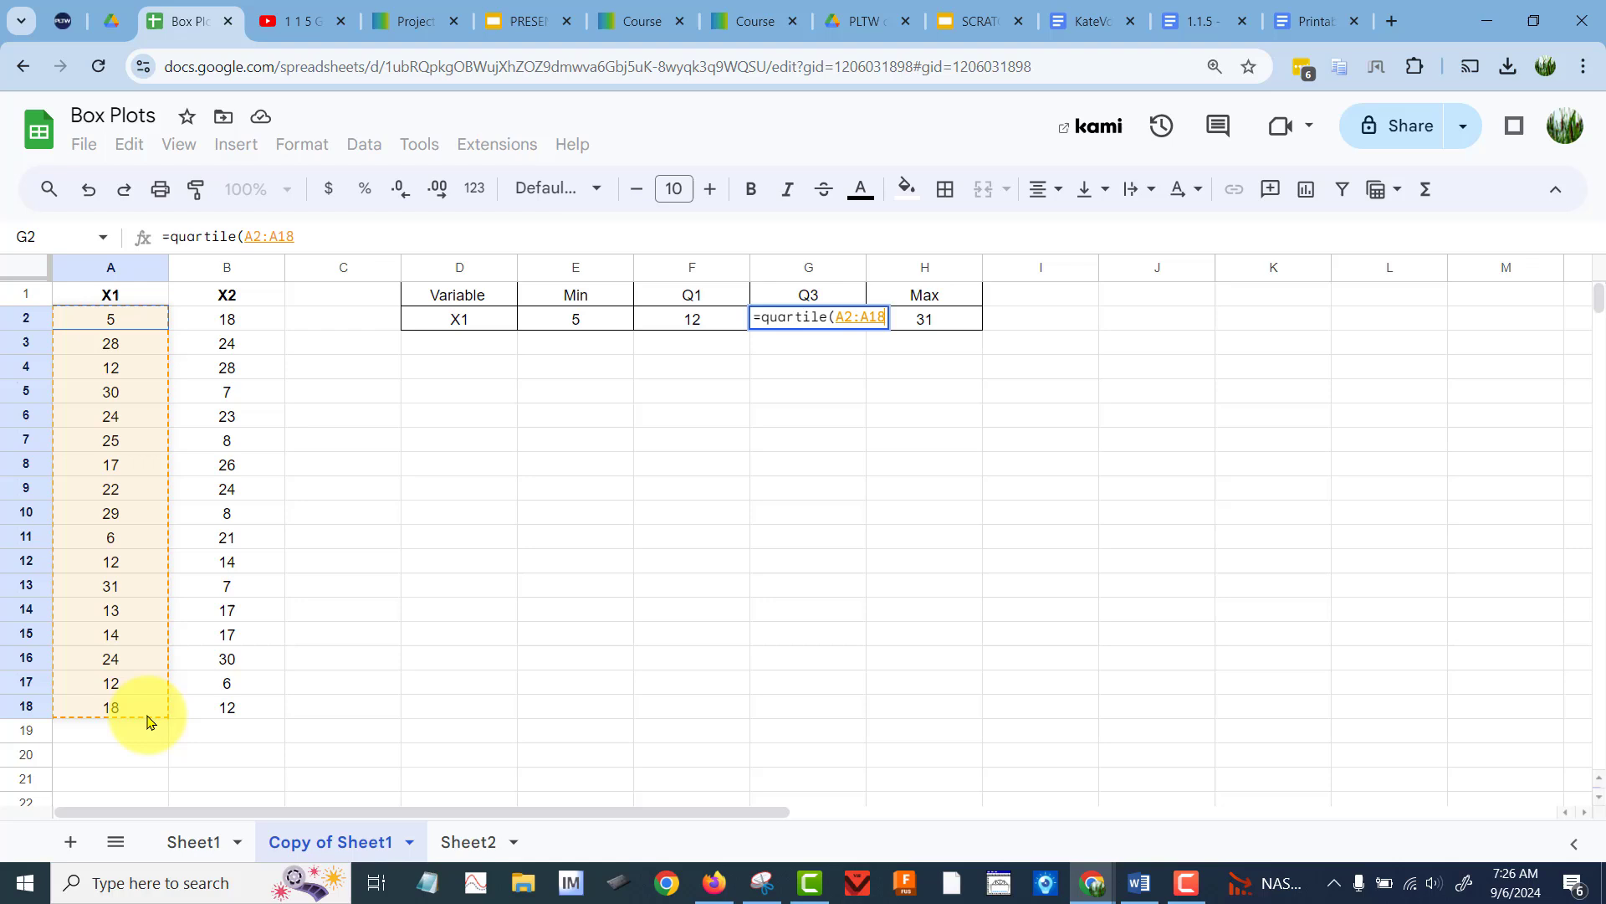
type(",3")
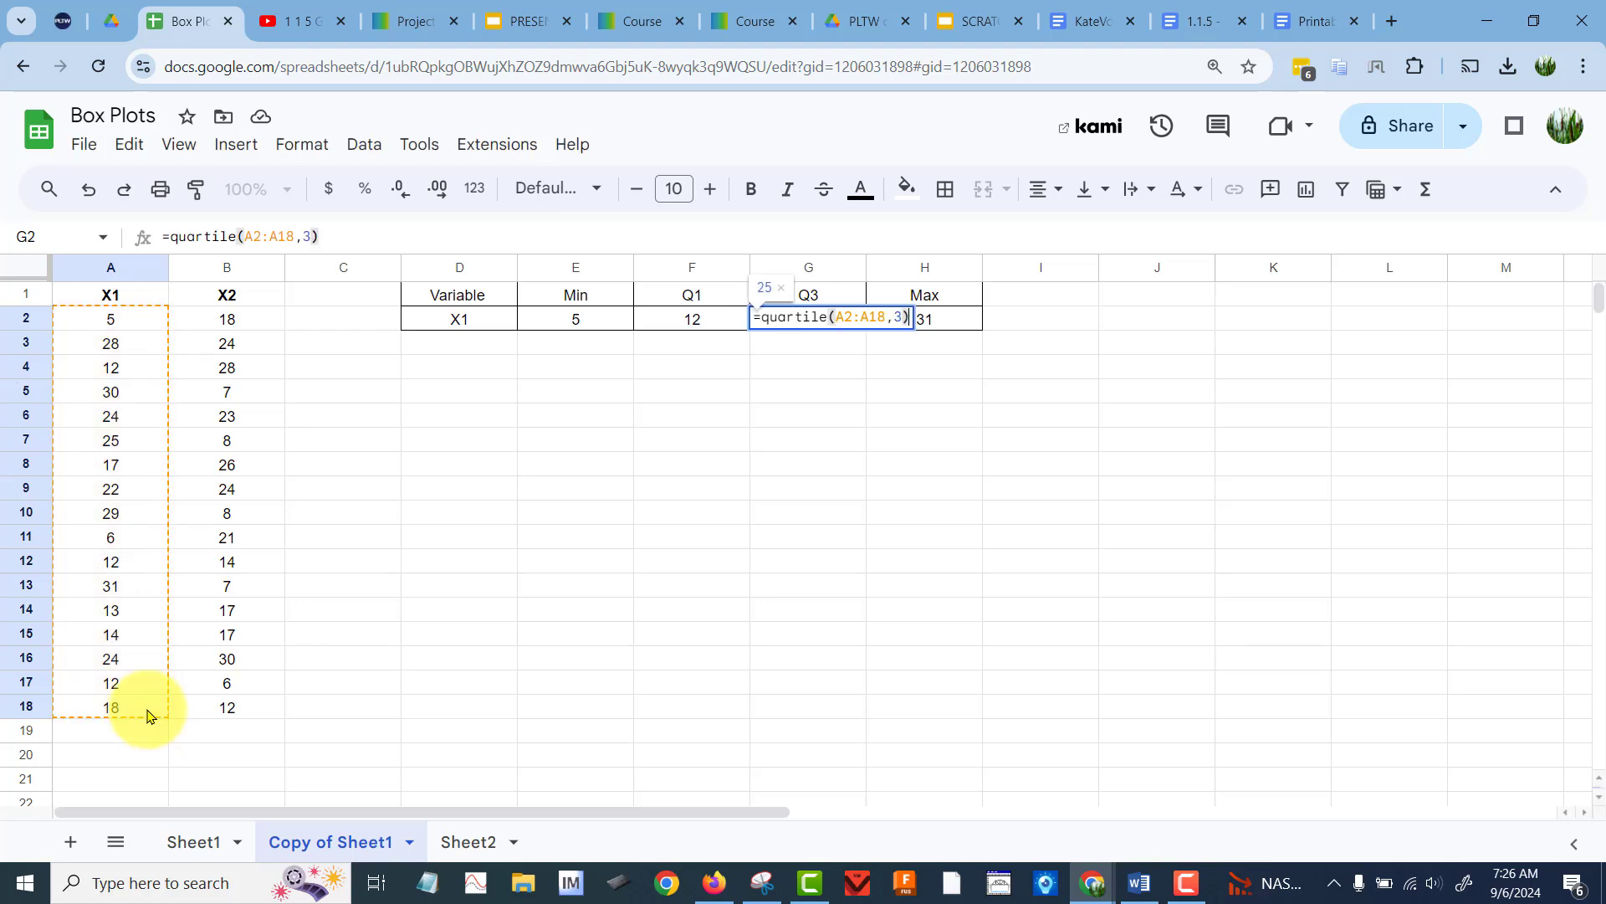
key("Return")
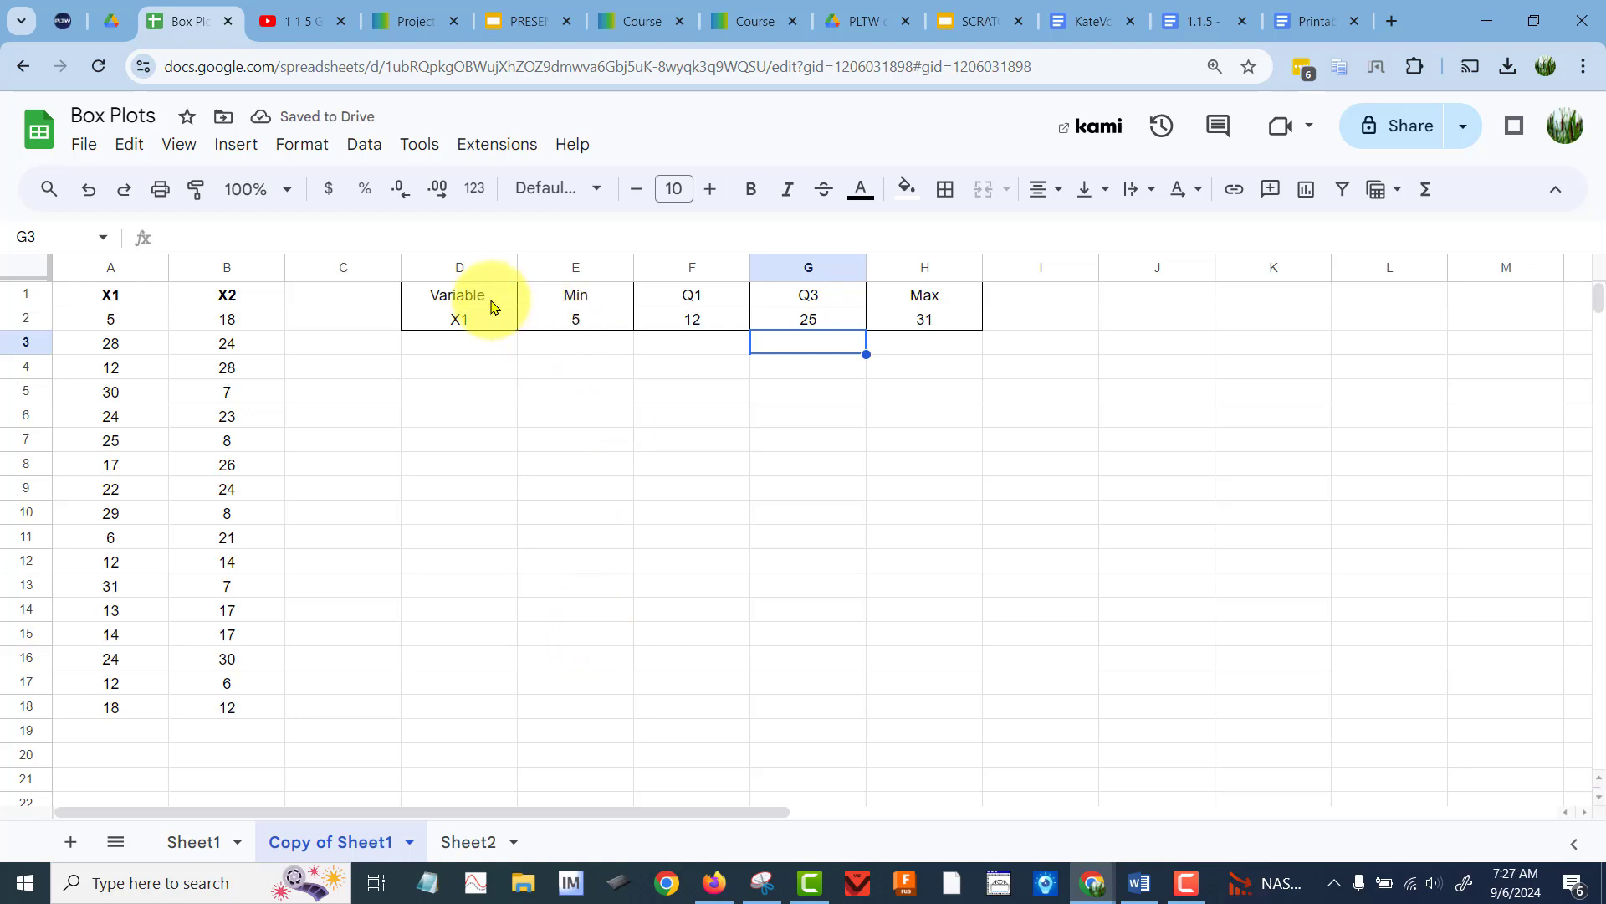
Chart D1:H2 as a candlestick, shrink it slightly and place it below the summary table.
left_click_drag(492, 306, 924, 327)
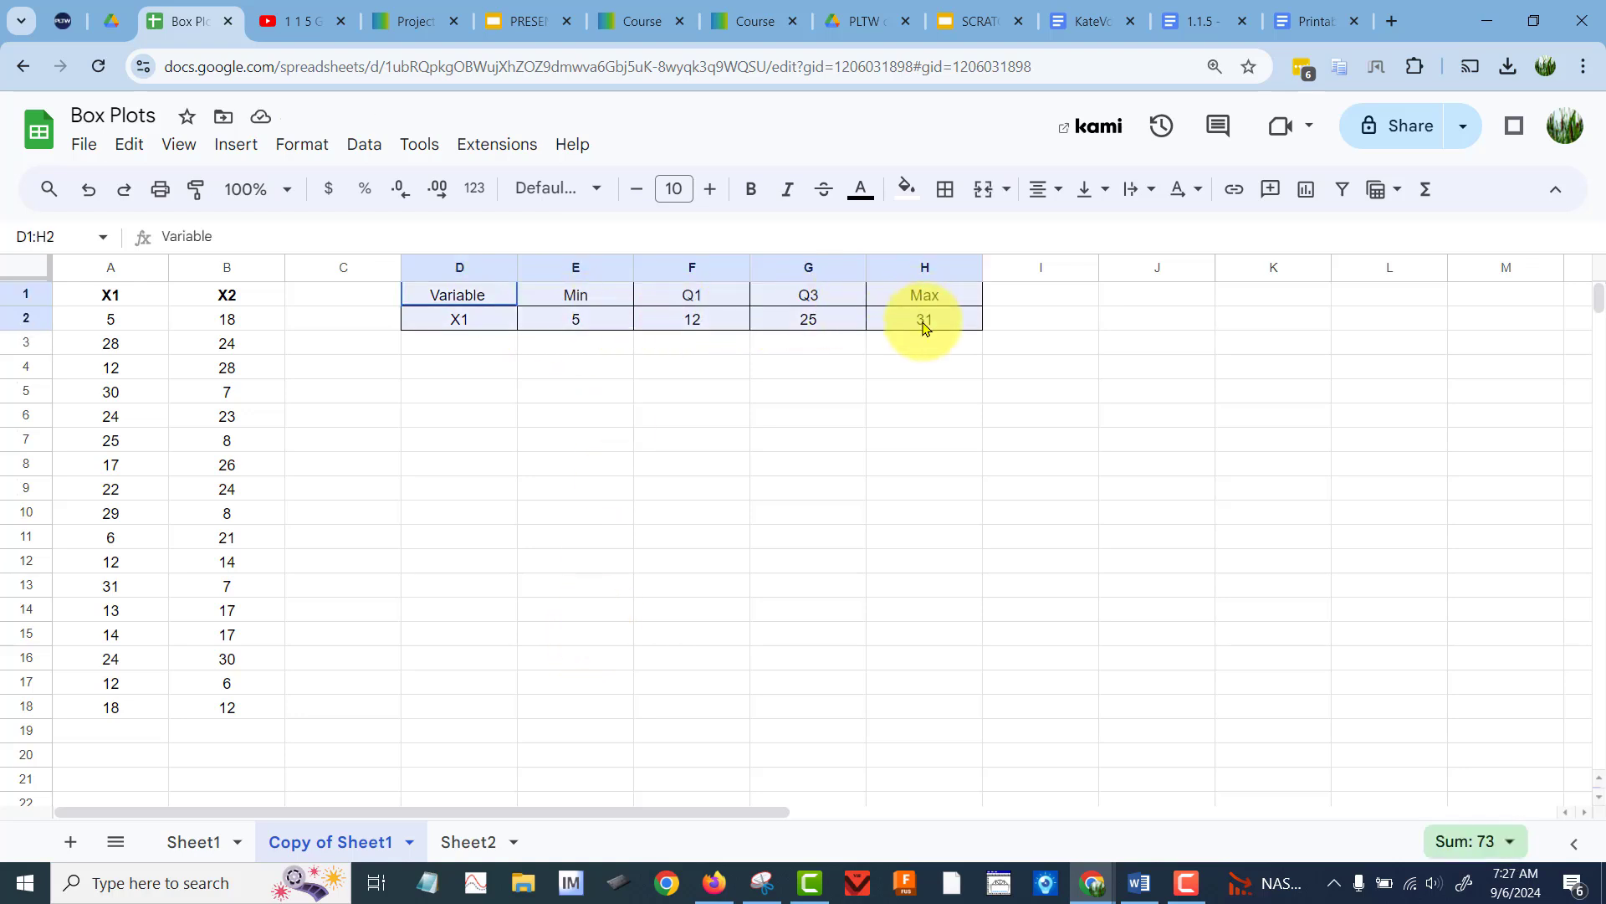
left_click(235, 144)
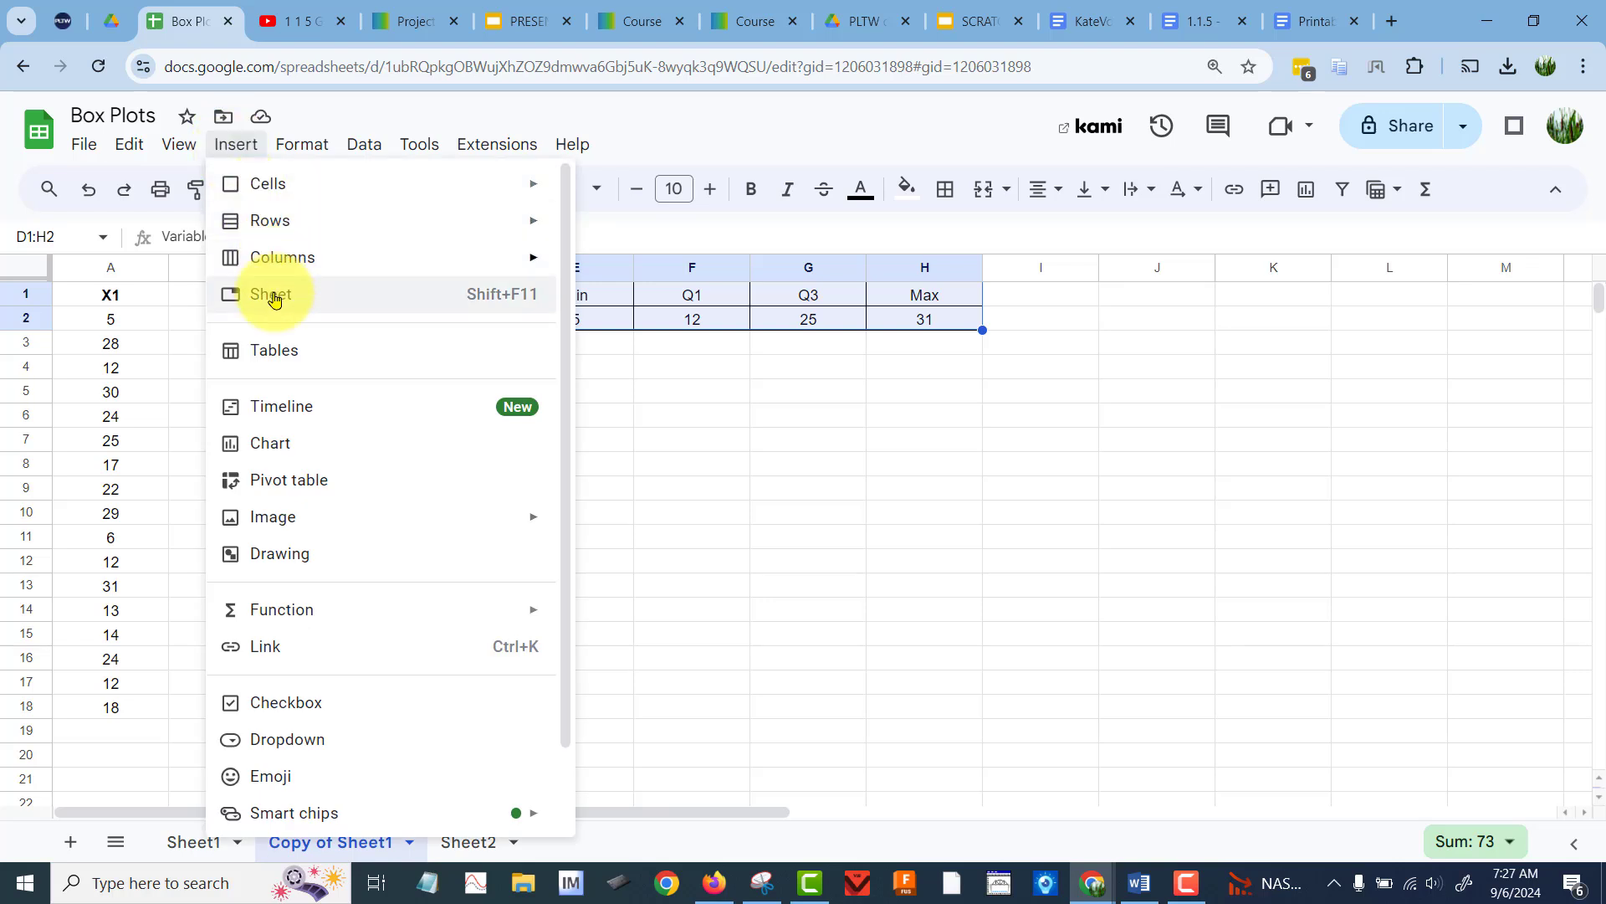
left_click(277, 444)
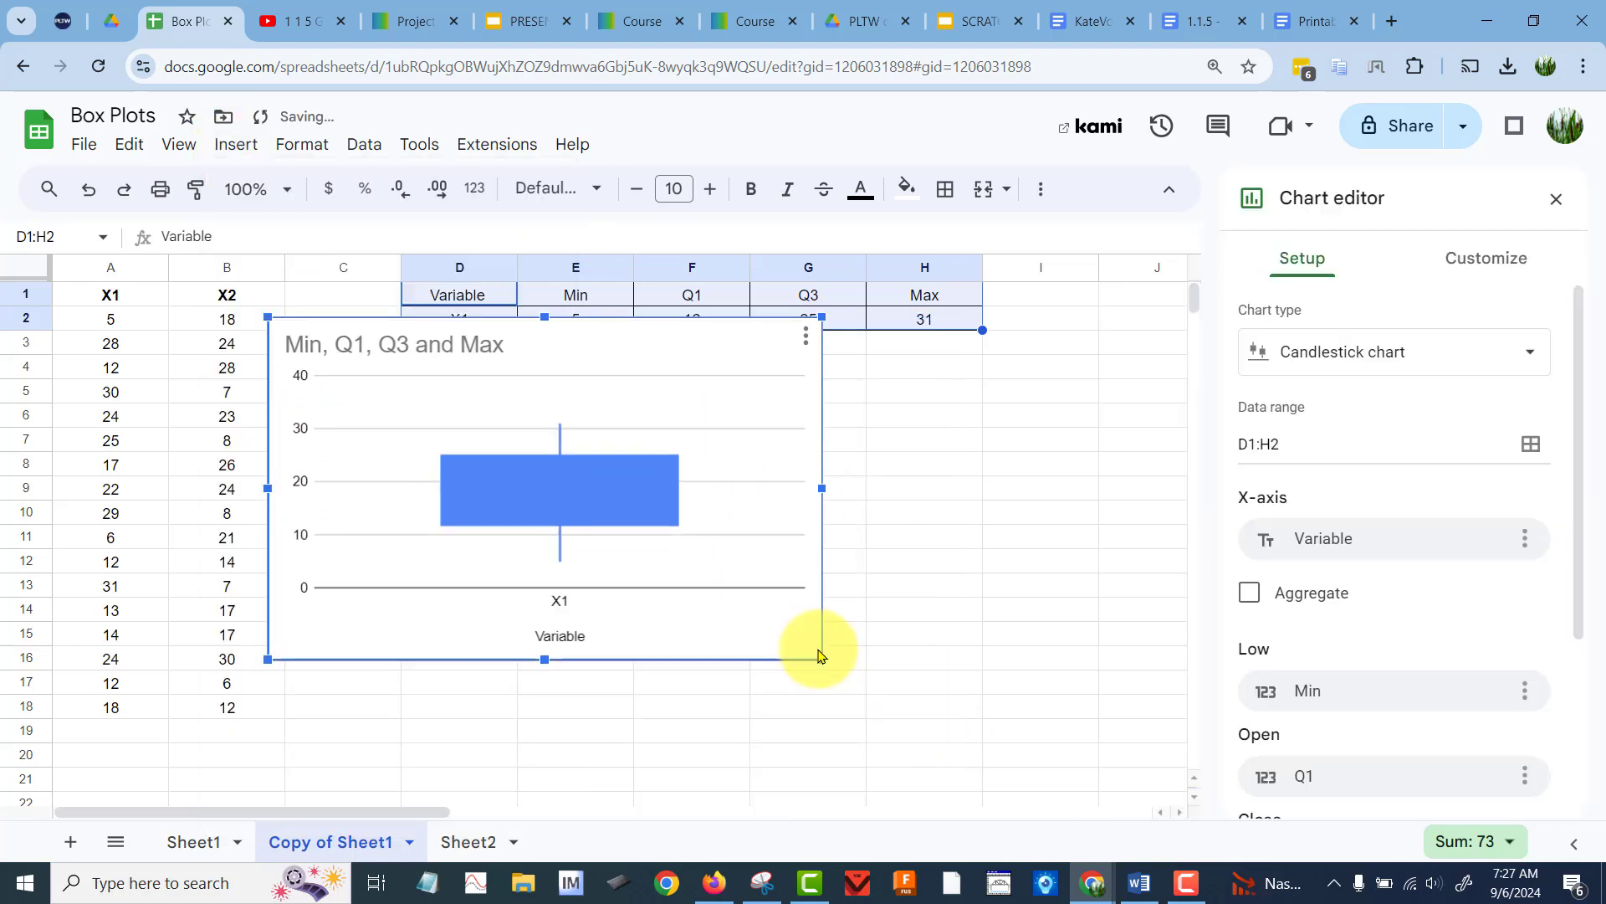
left_click_drag(818, 655, 796, 640)
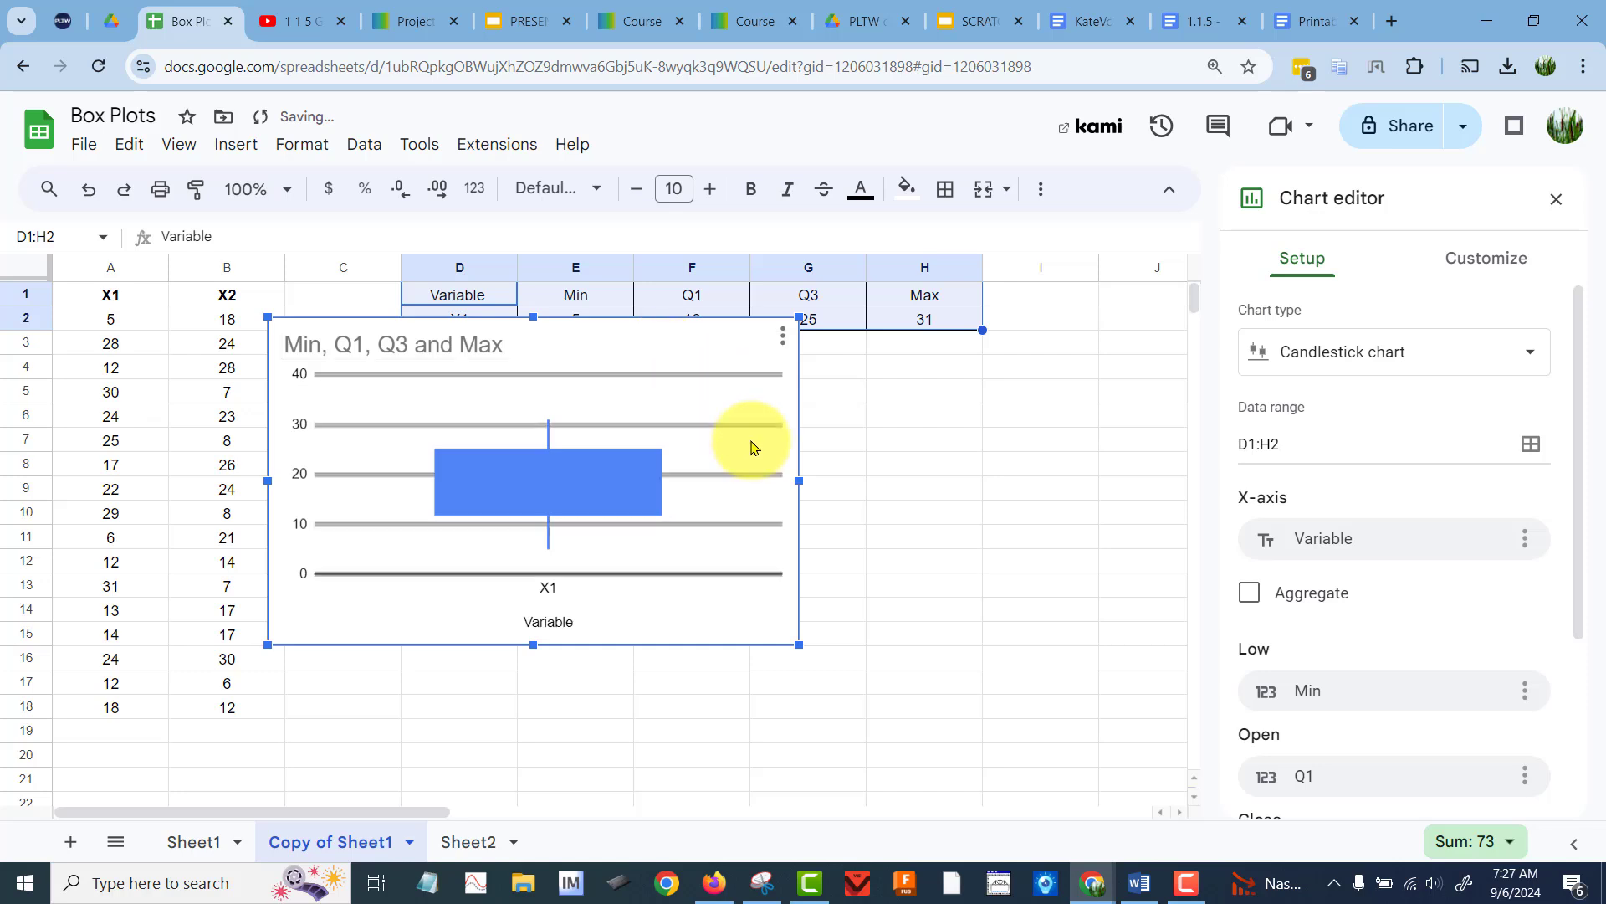
left_click_drag(771, 629, 945, 733)
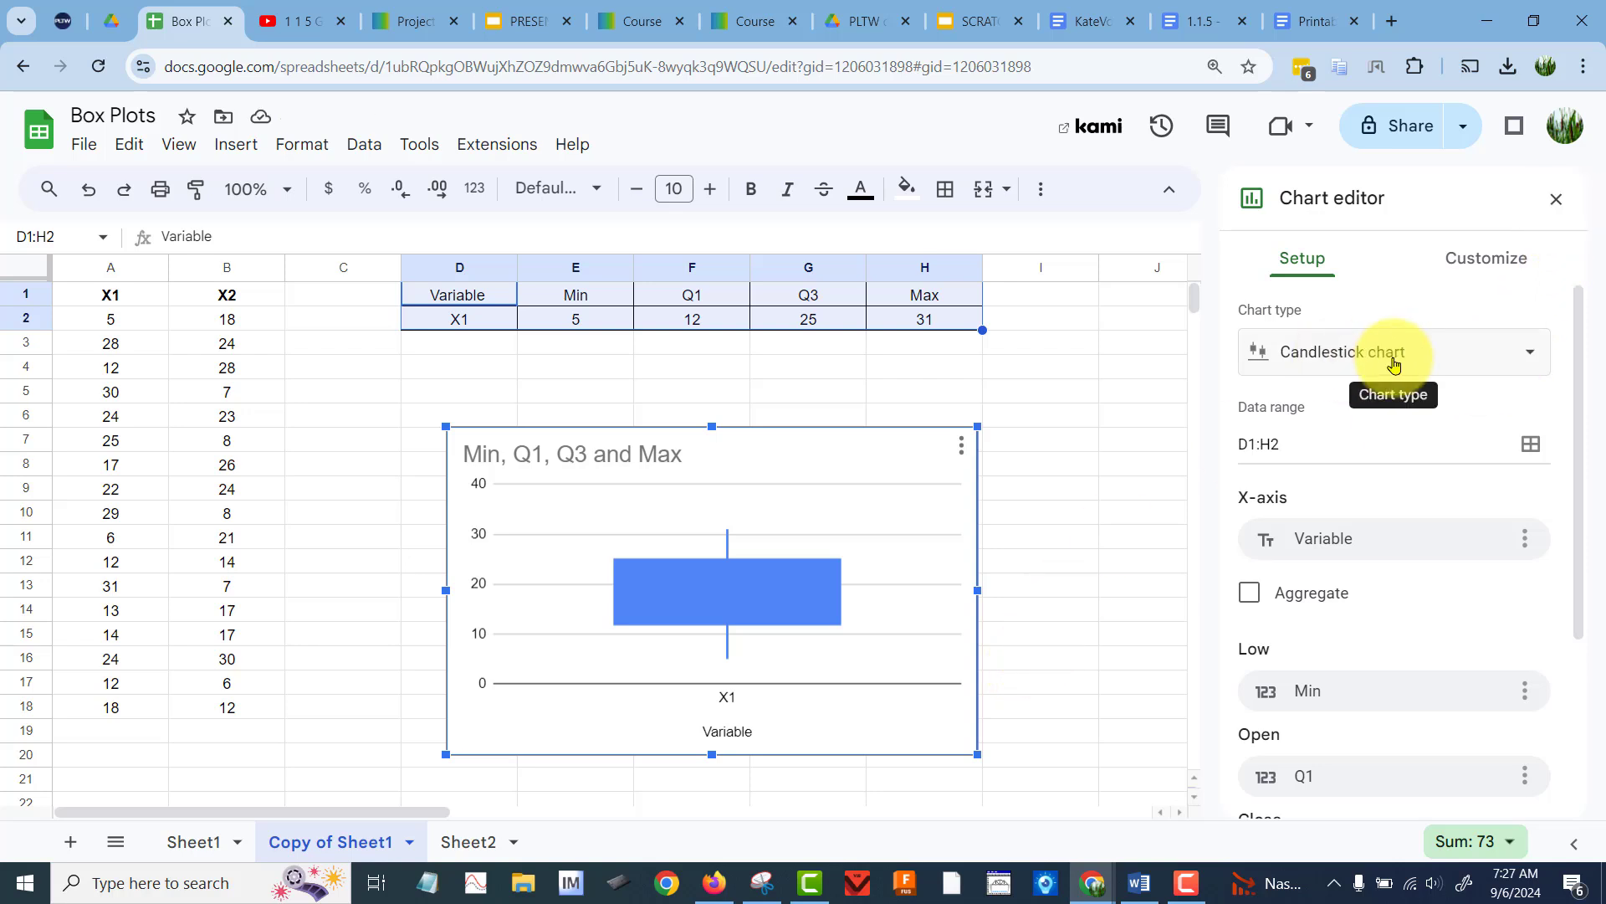
left_click(1556, 201)
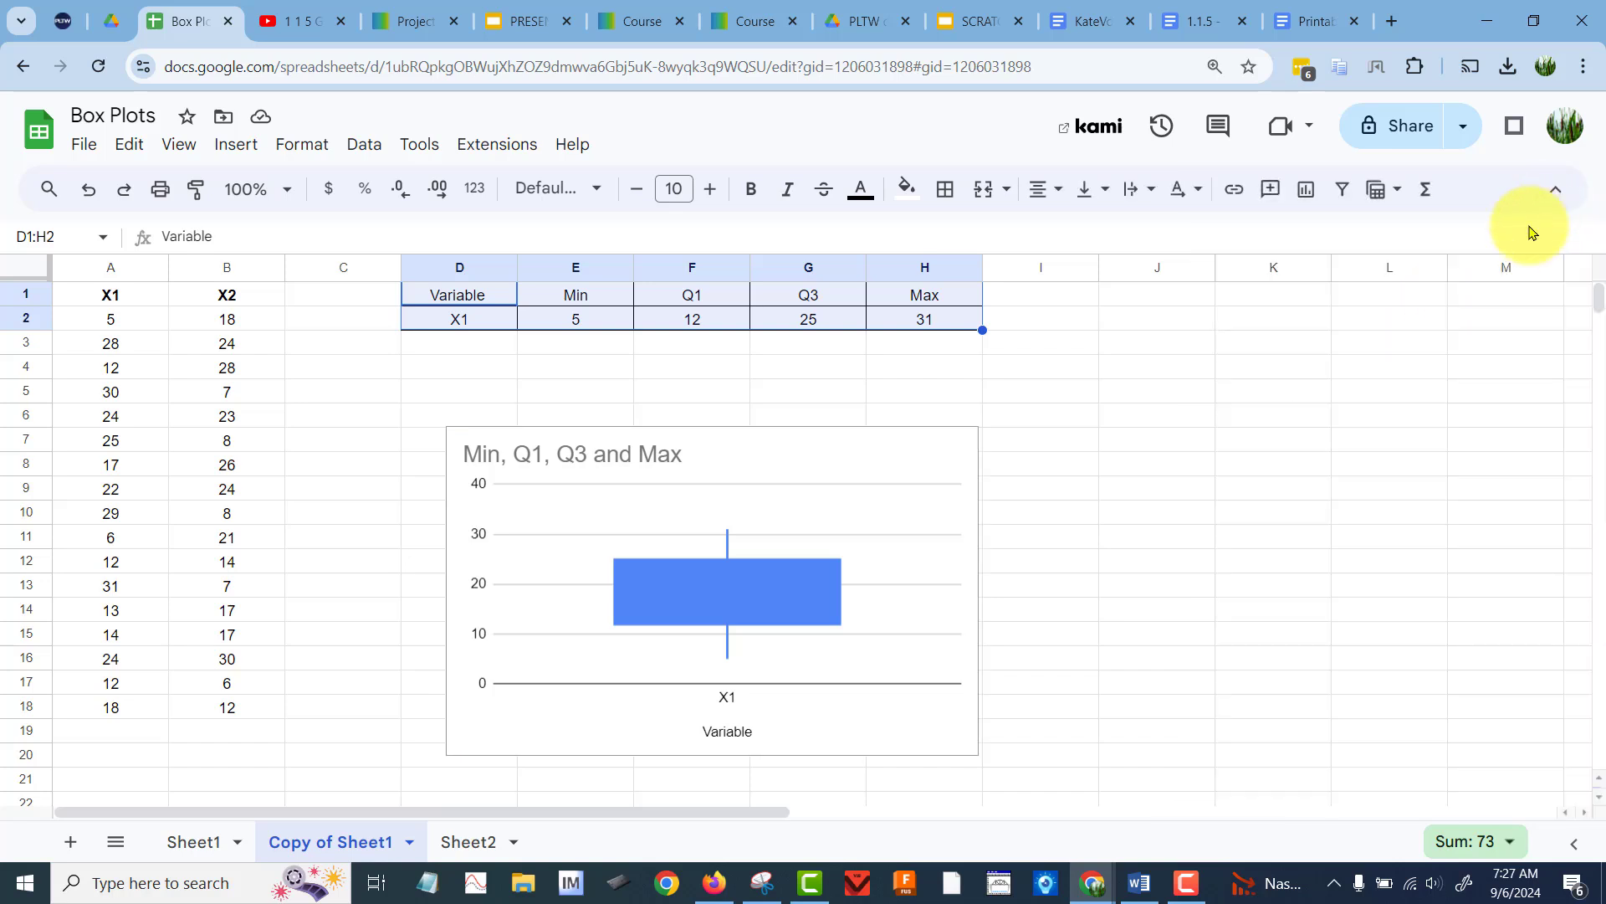
Add an X2 label in D3 and give row D3:H3 borders on every cell.
left_click(251, 392)
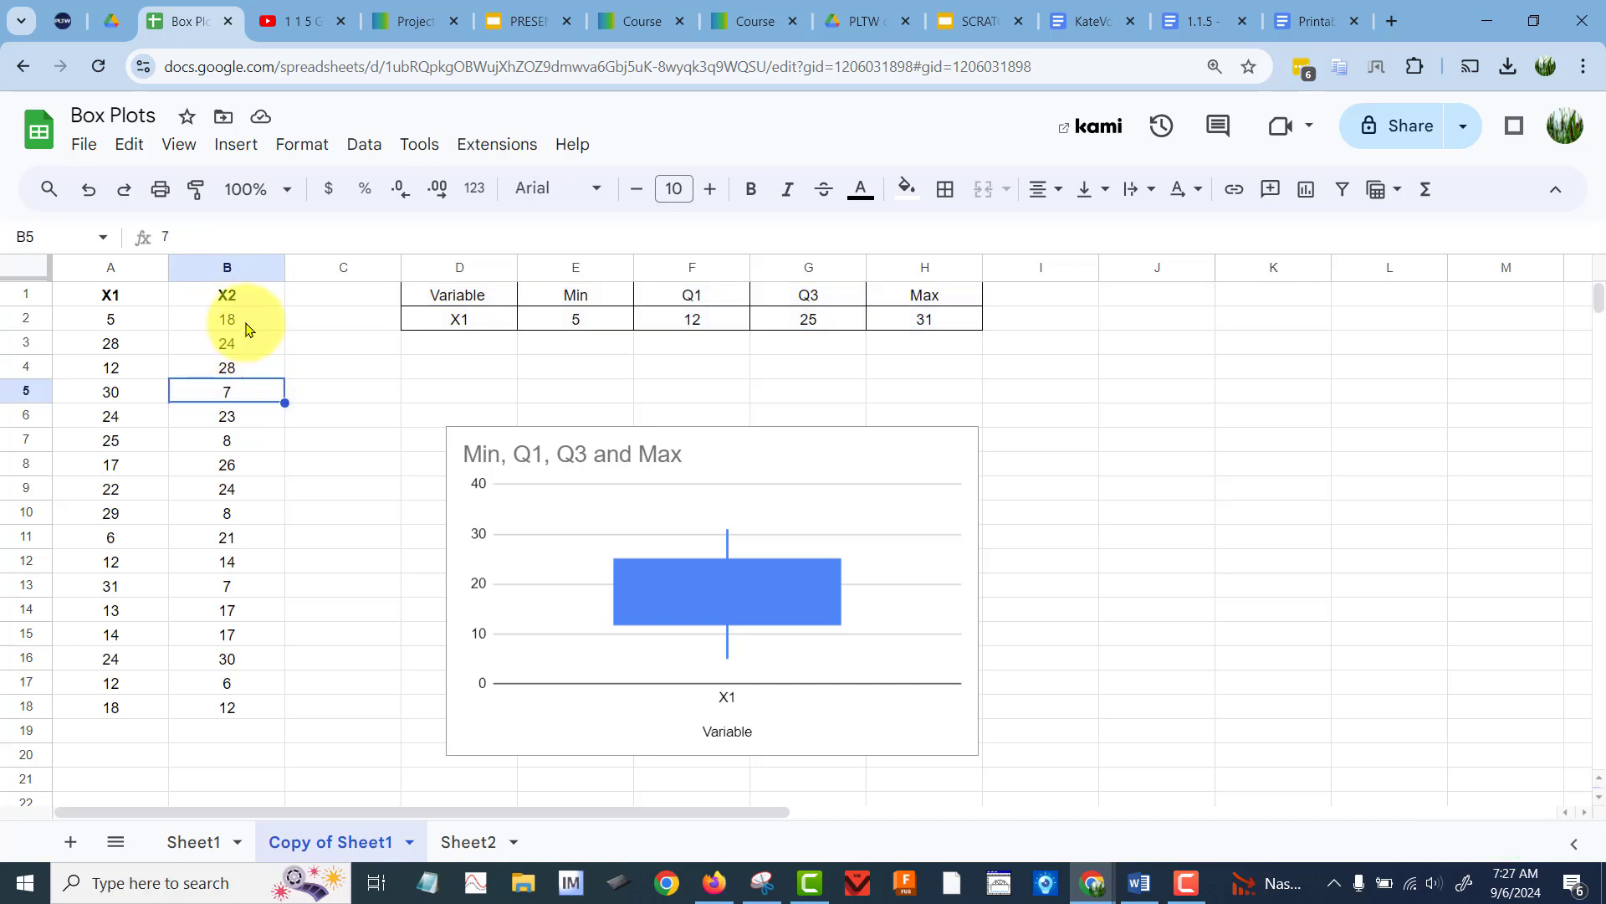
left_click(465, 344)
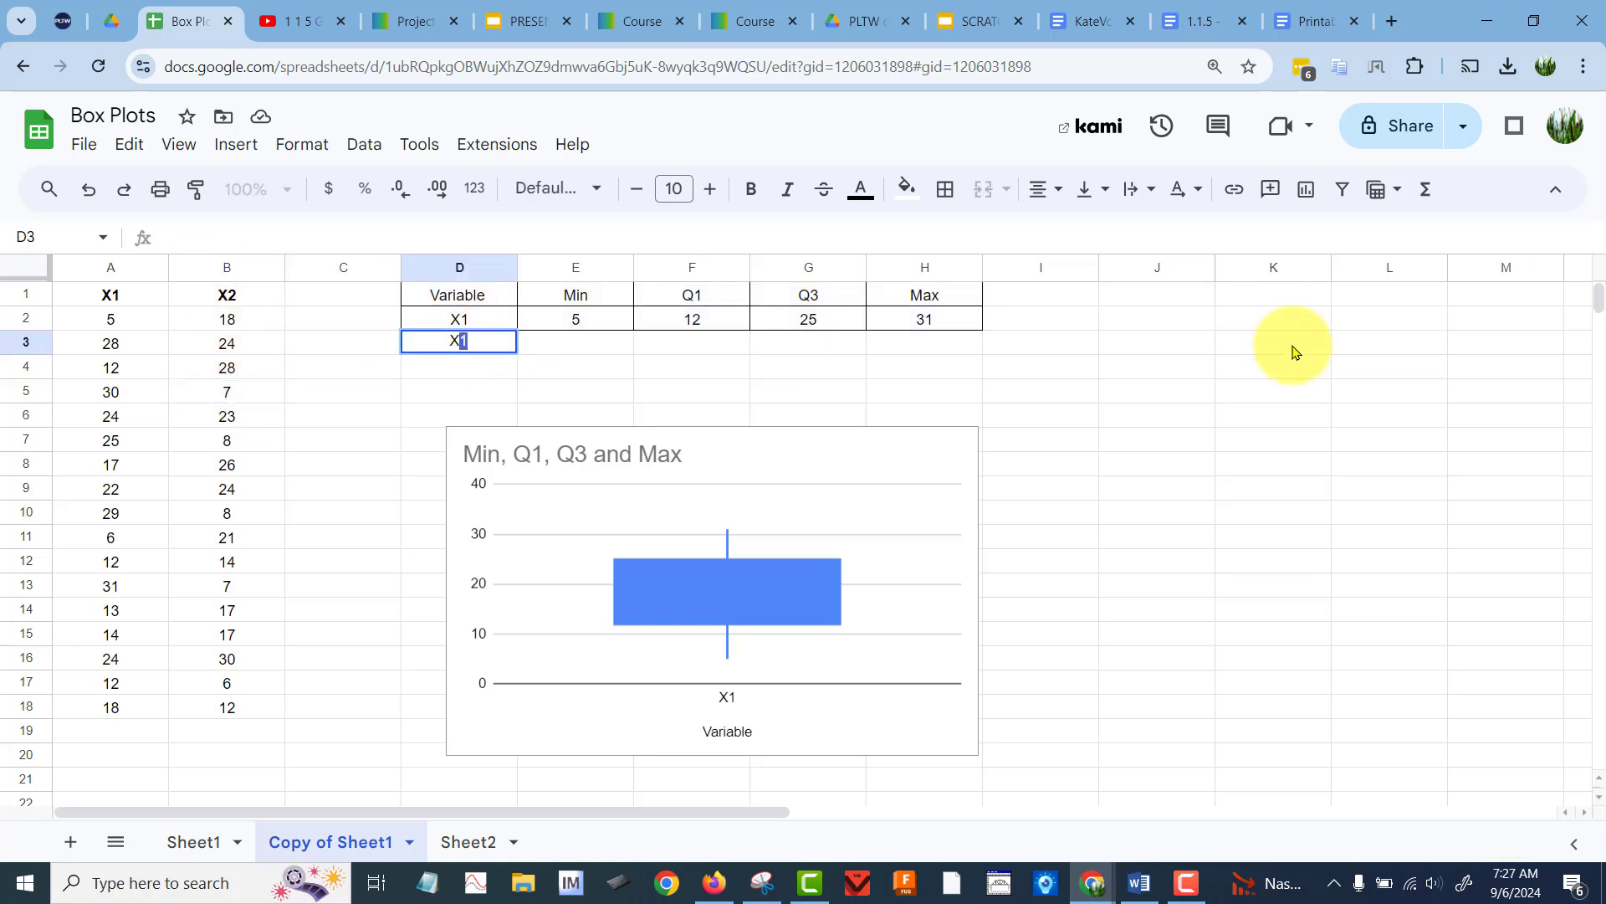
key("Tab")
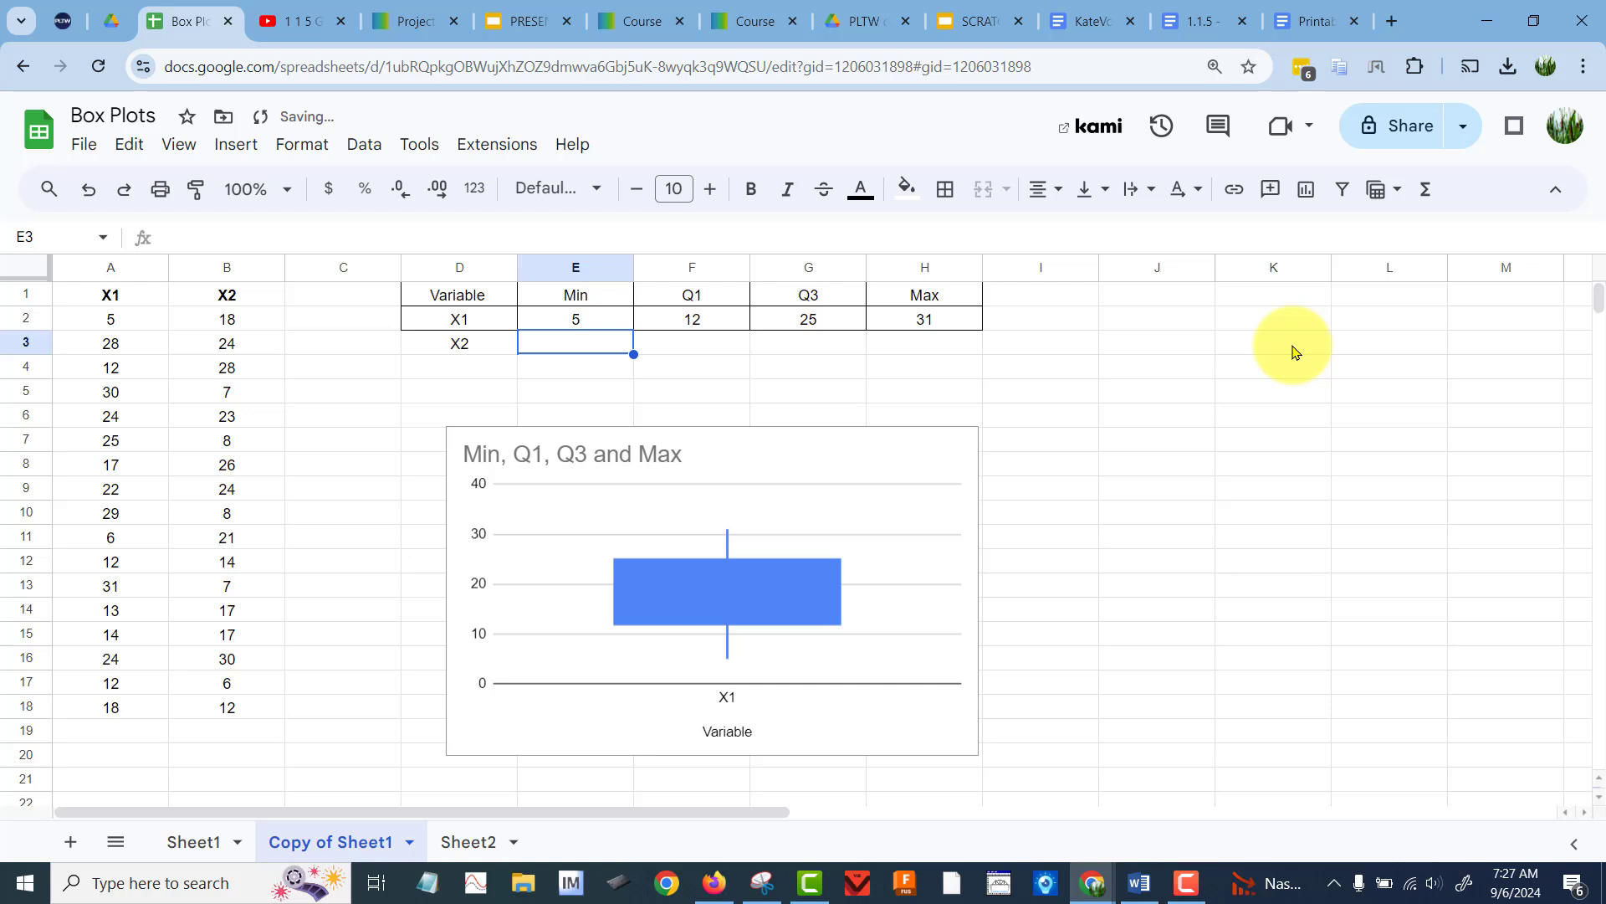
left_click_drag(467, 343, 925, 343)
left_click(945, 193)
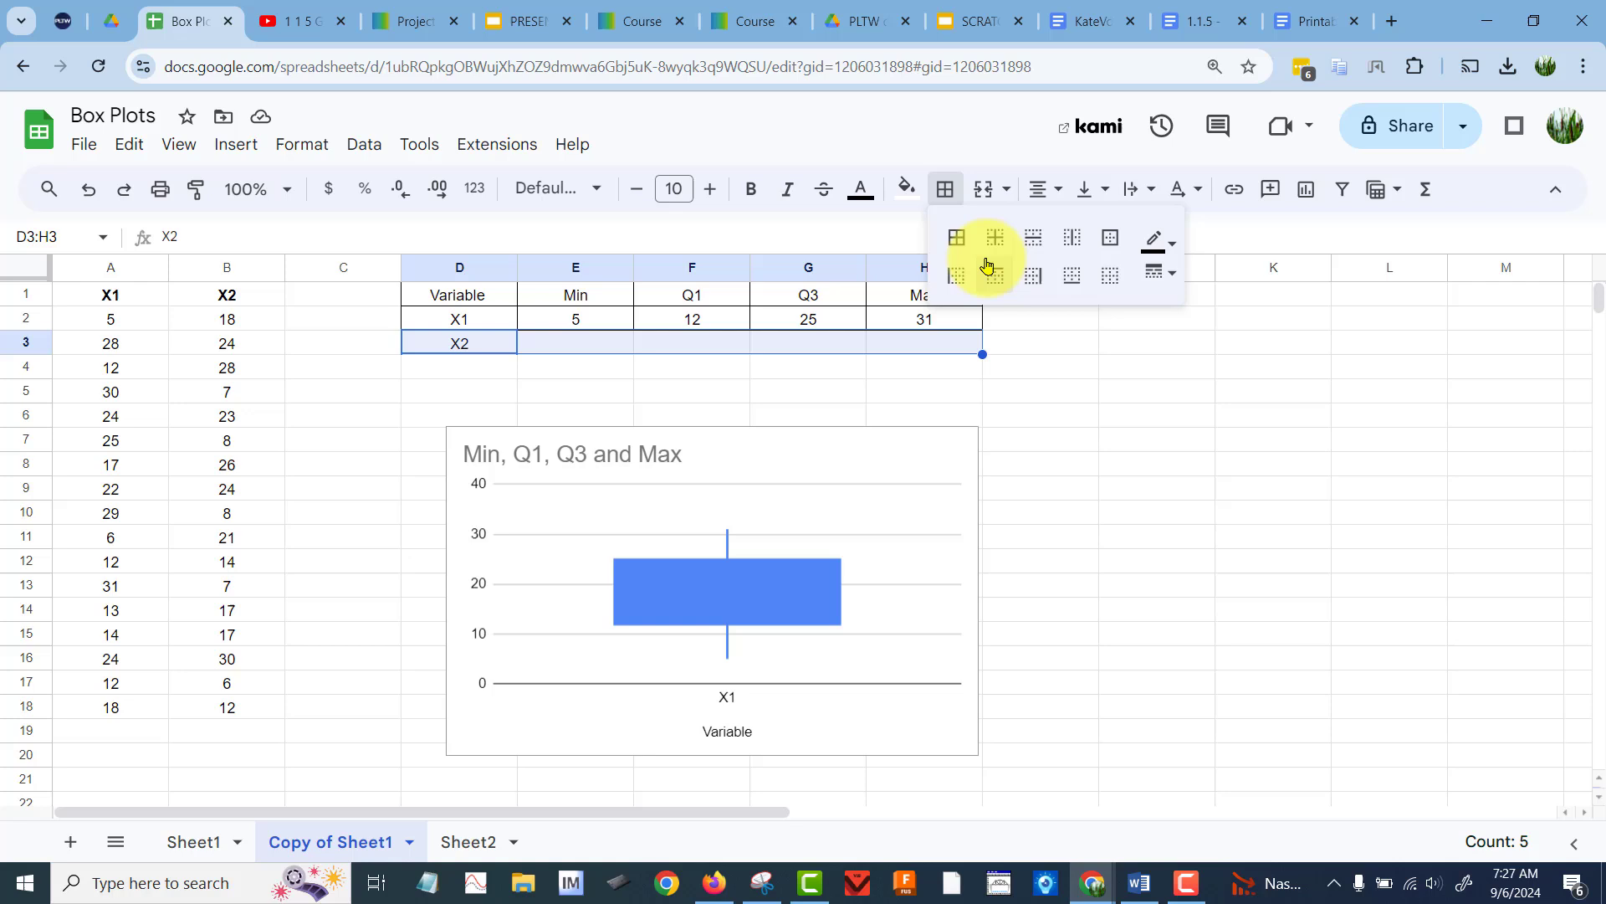
left_click(961, 236)
left_click(562, 363)
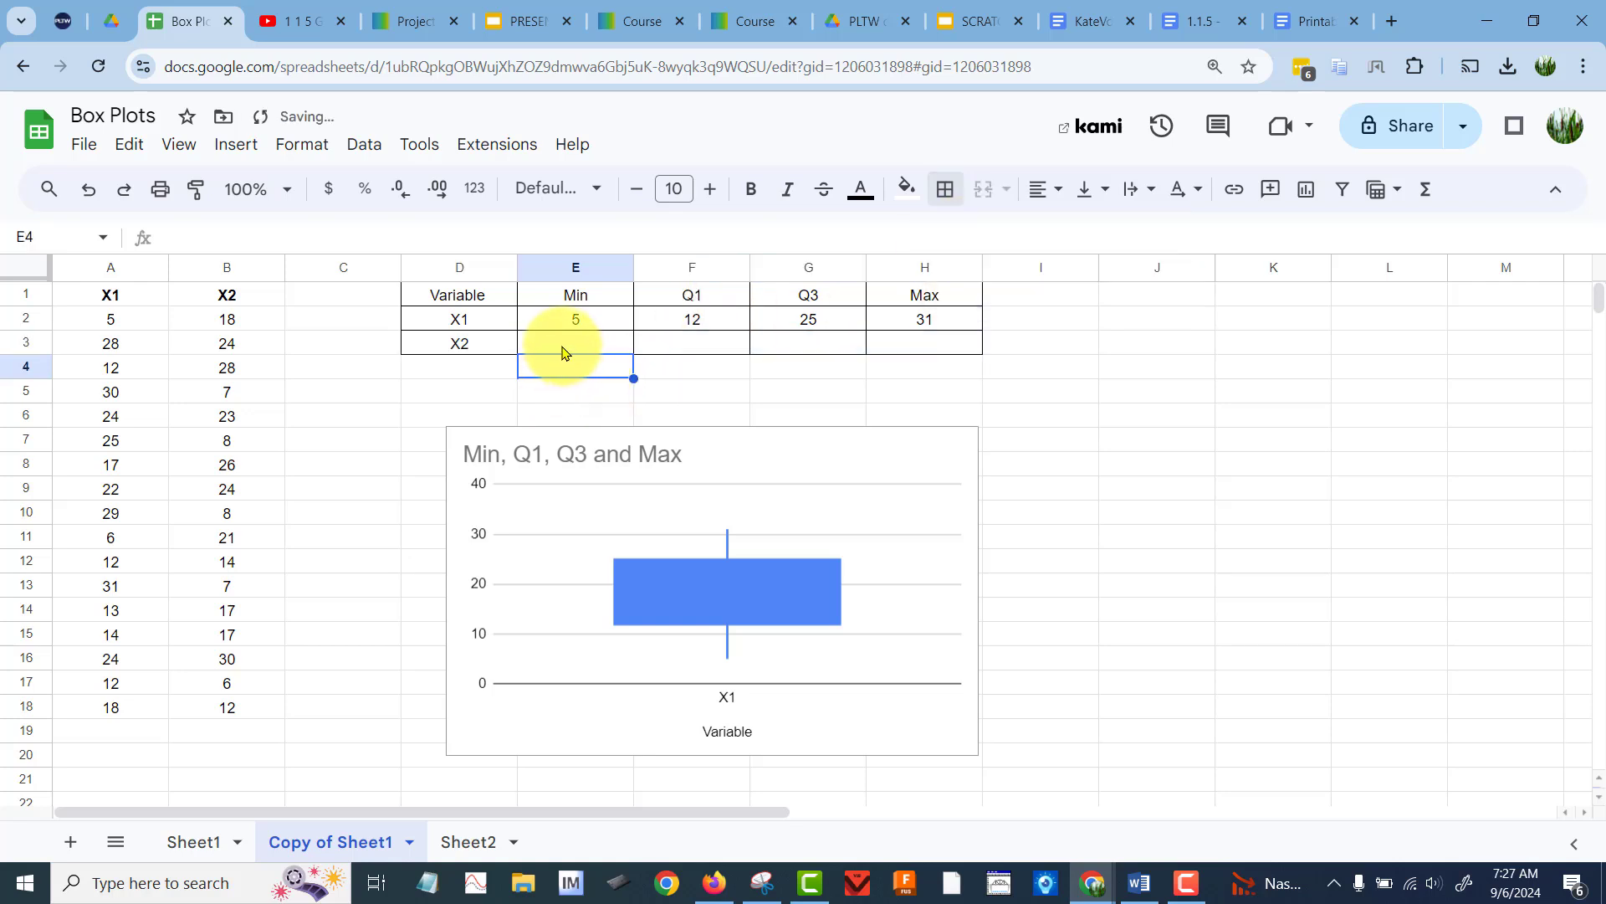
Enter MIN and MAX formulas over the X2 values, giving Min 6 and Max 30.
left_click(561, 349)
type("=min(")
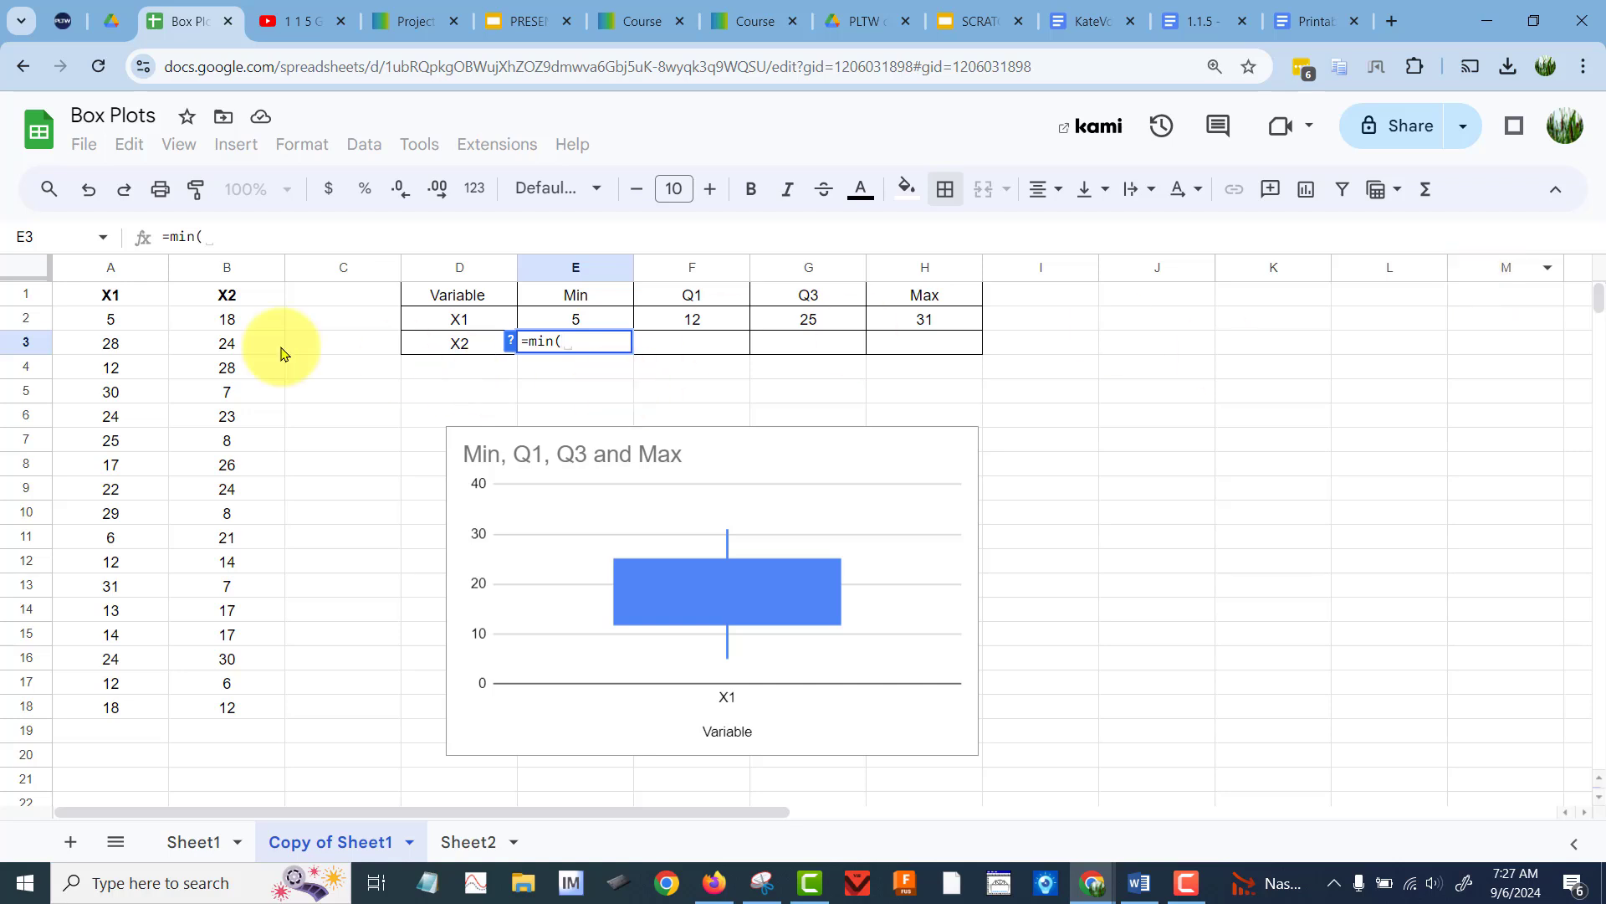
left_click_drag(237, 318, 251, 704)
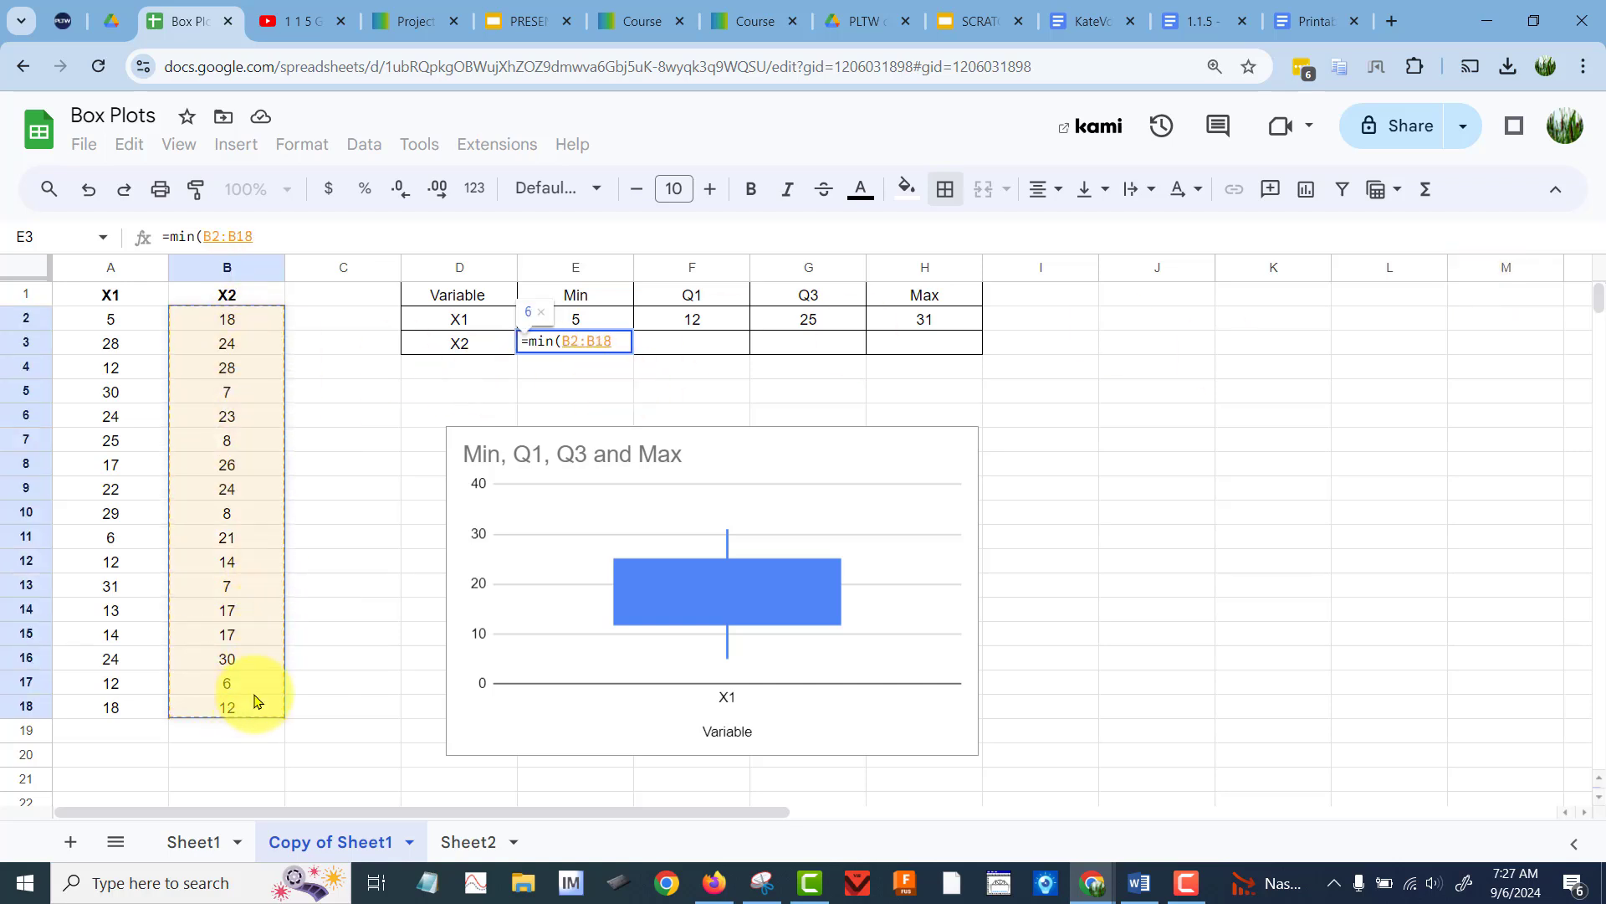
key("Return")
left_click(914, 347)
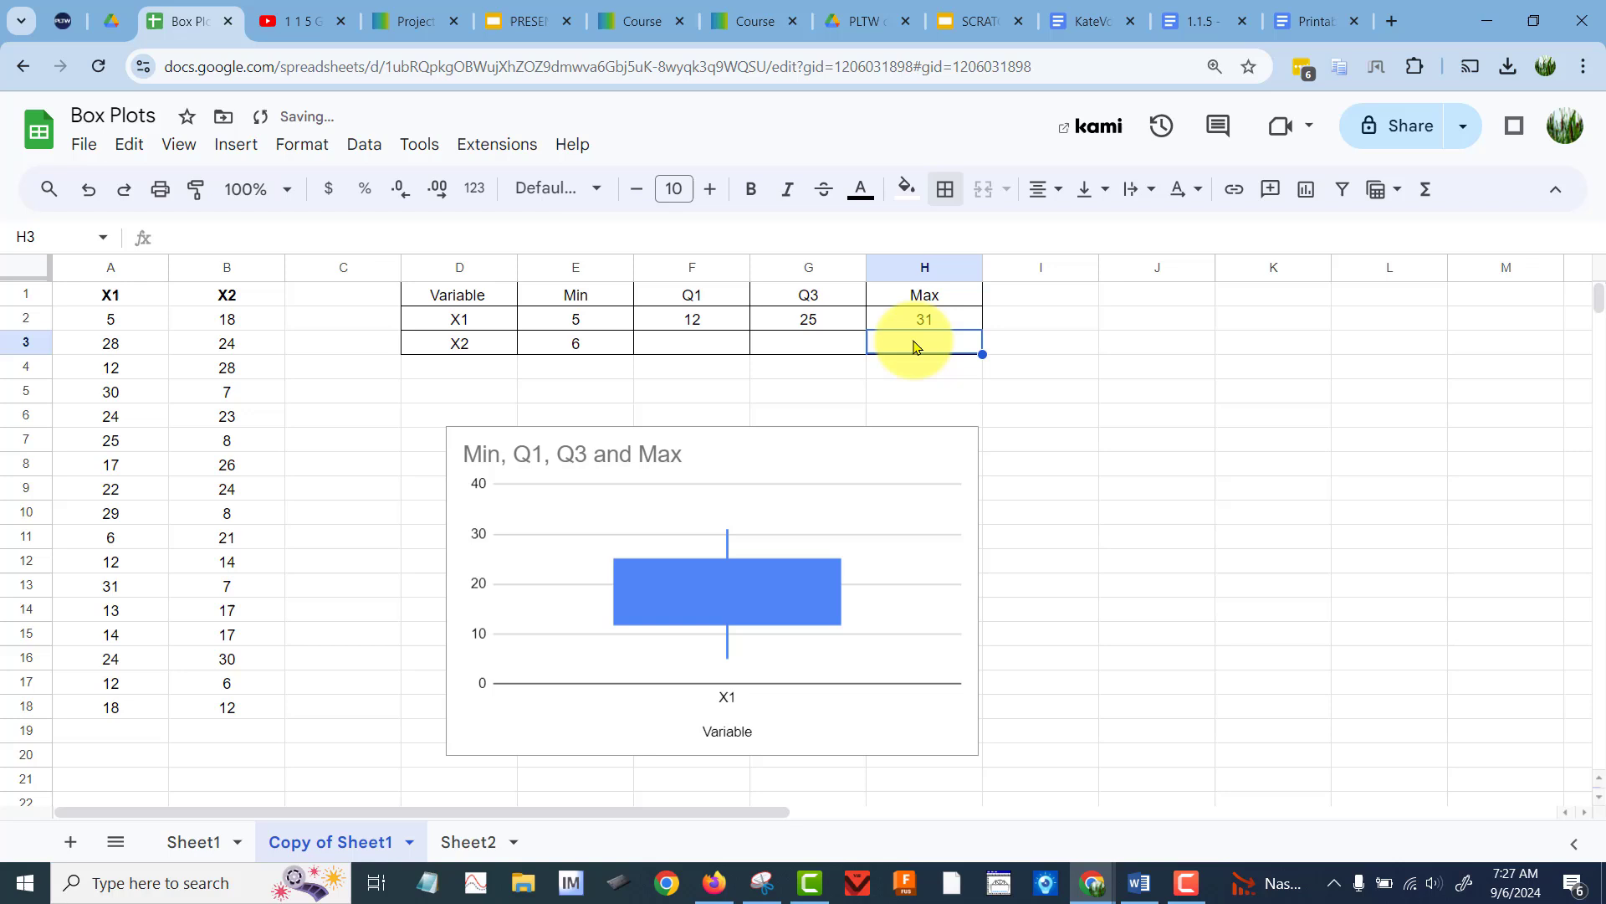
type("=max")
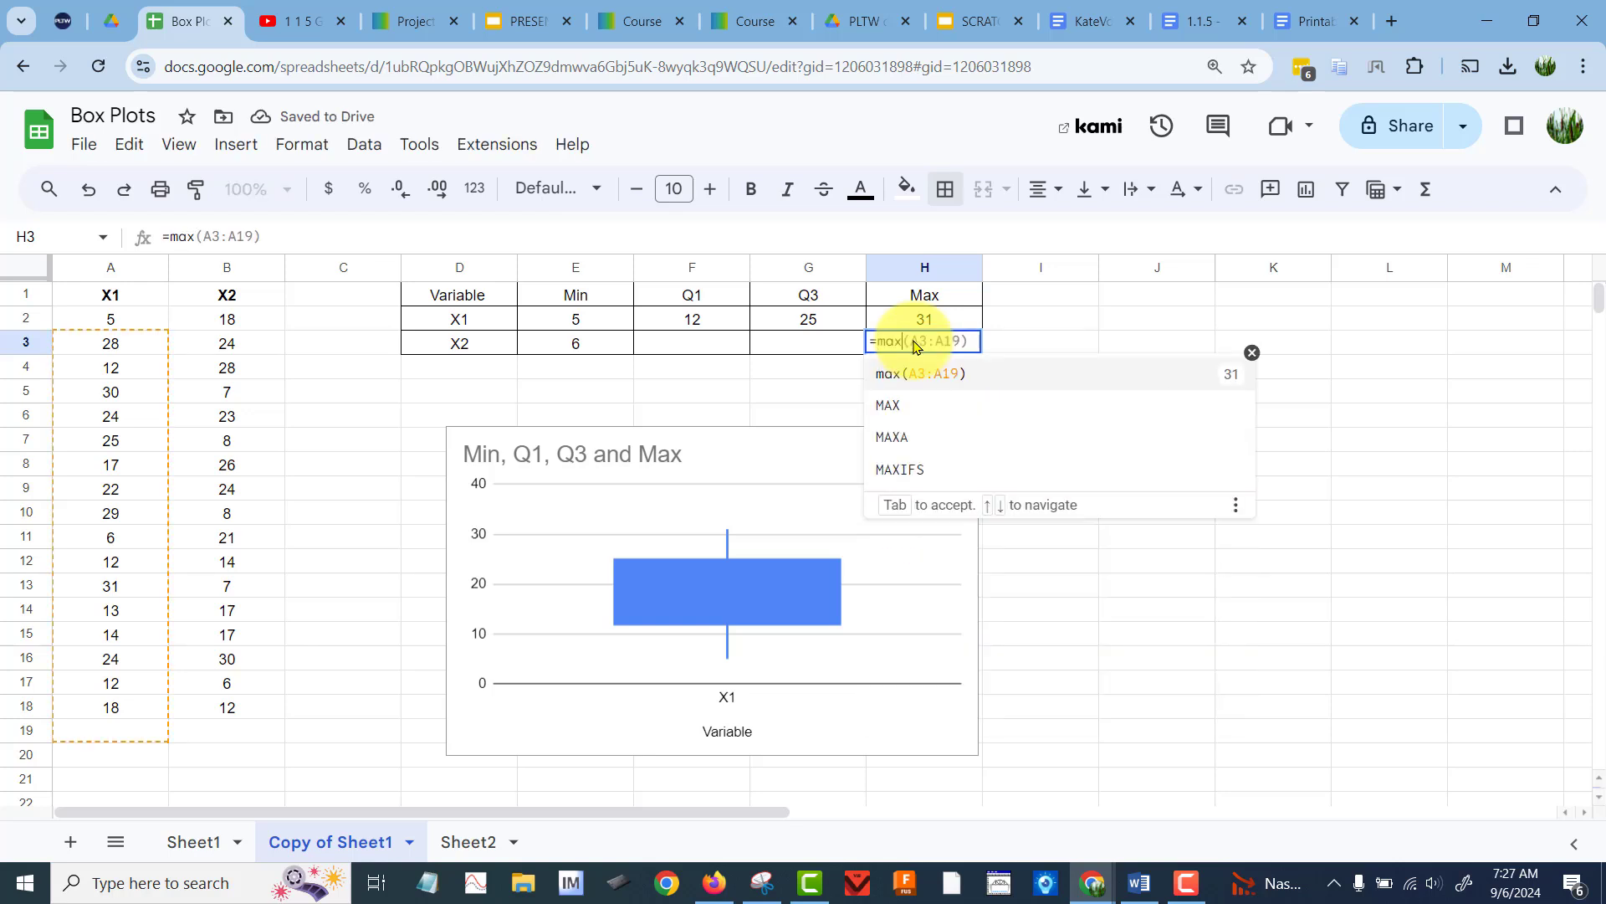
type("(")
left_click_drag(226, 316, 259, 709)
key("Return")
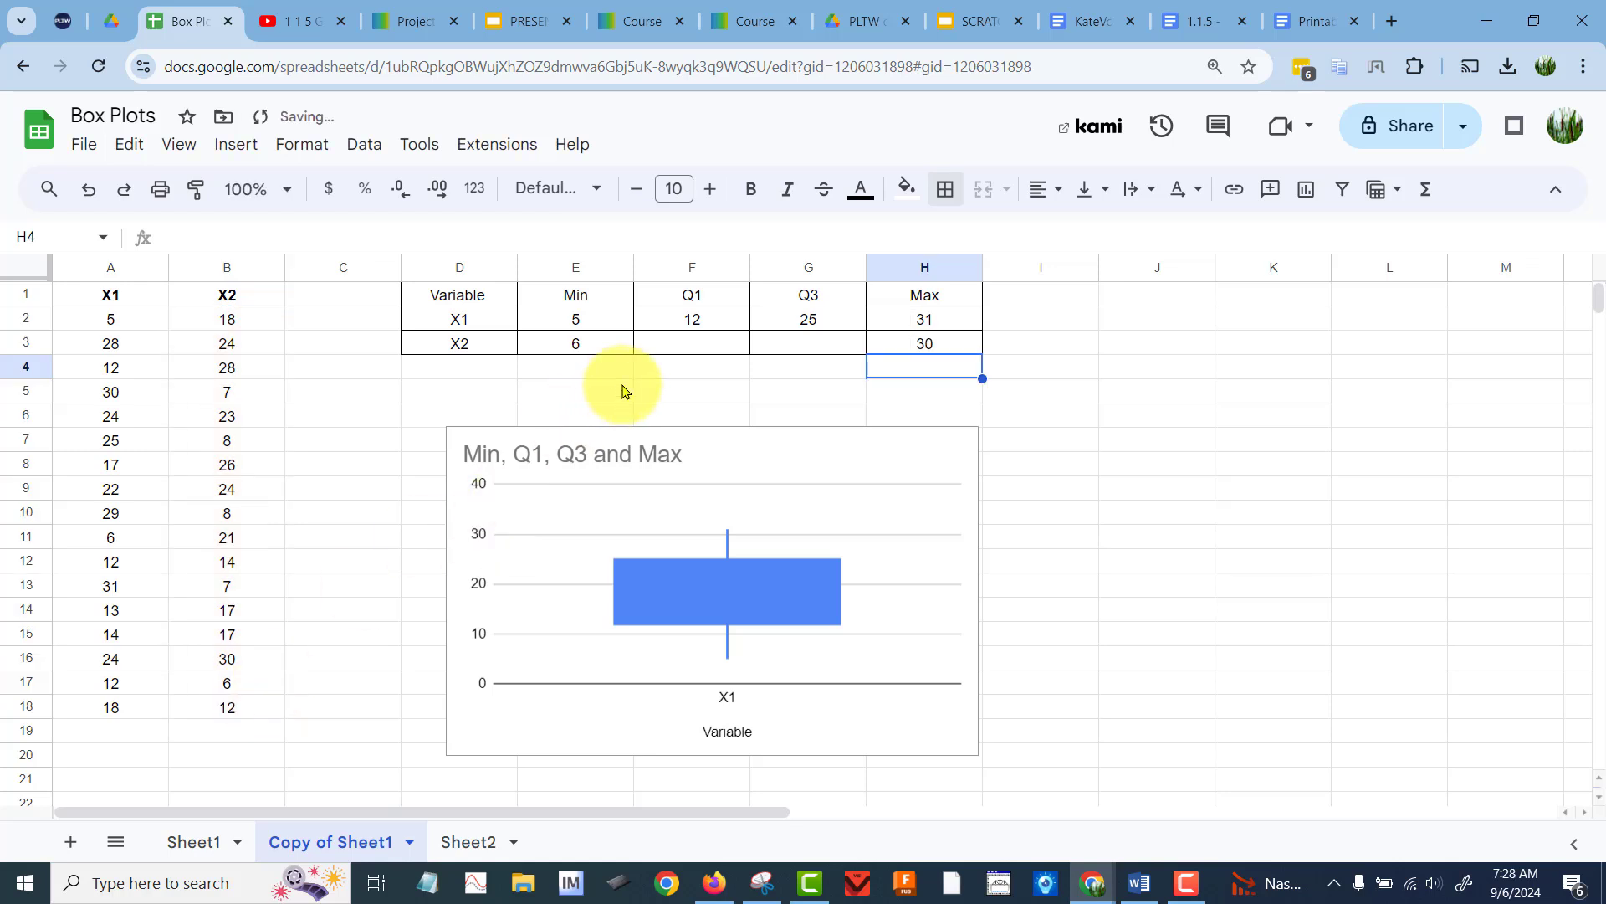
Enter a QUARTILE formula over the X2 values with quart 1, giving Q1 of 8.
left_click(689, 341)
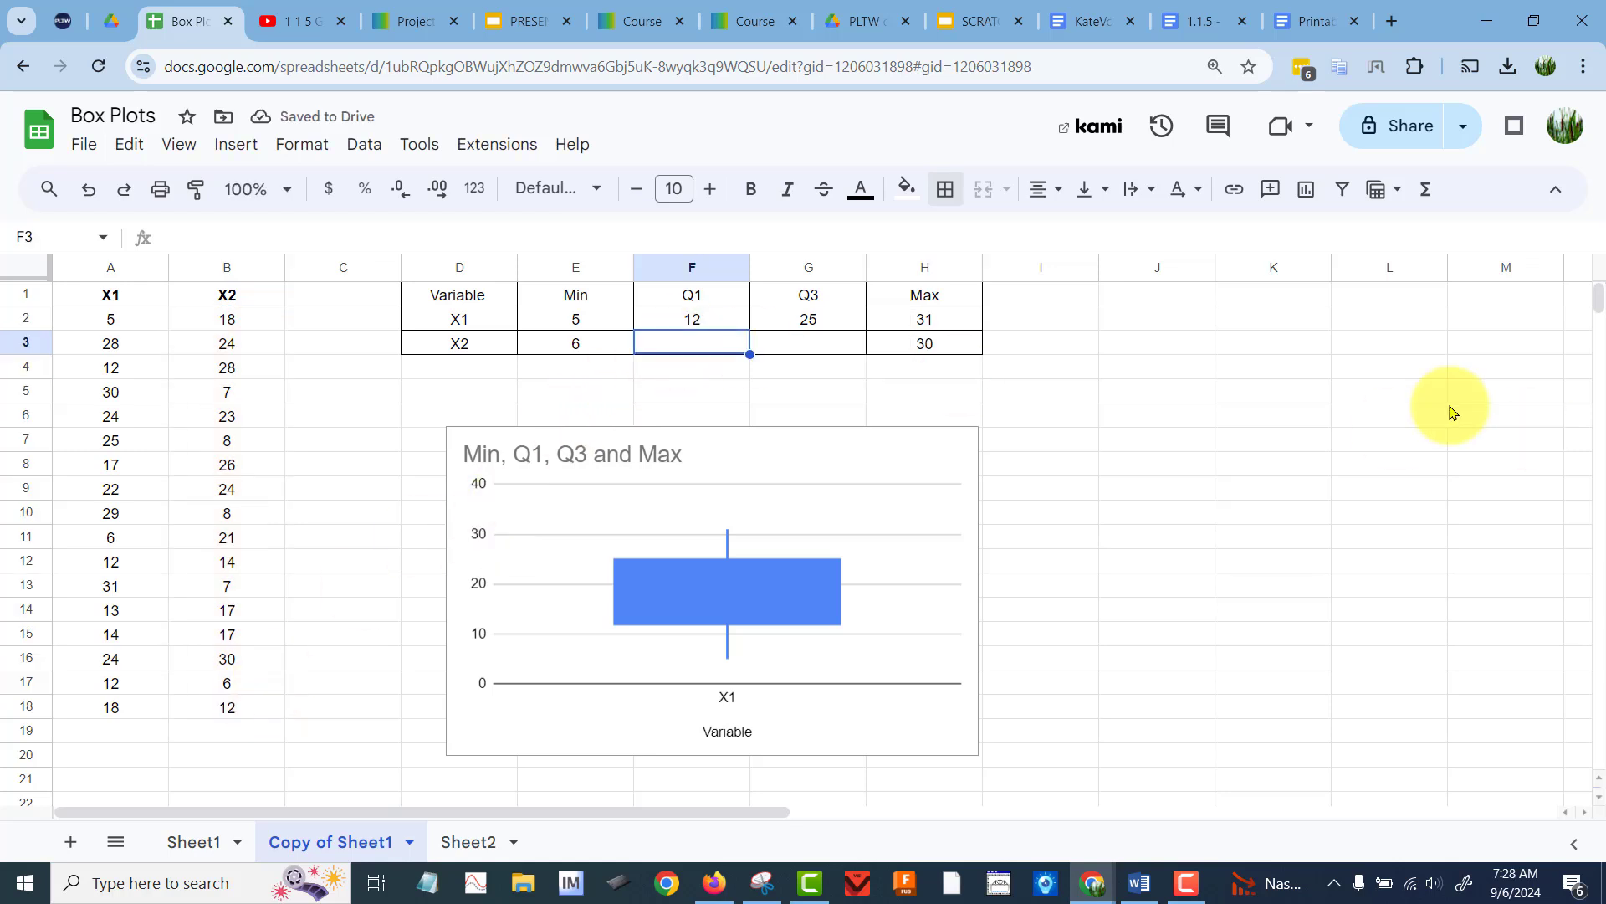
type("=")
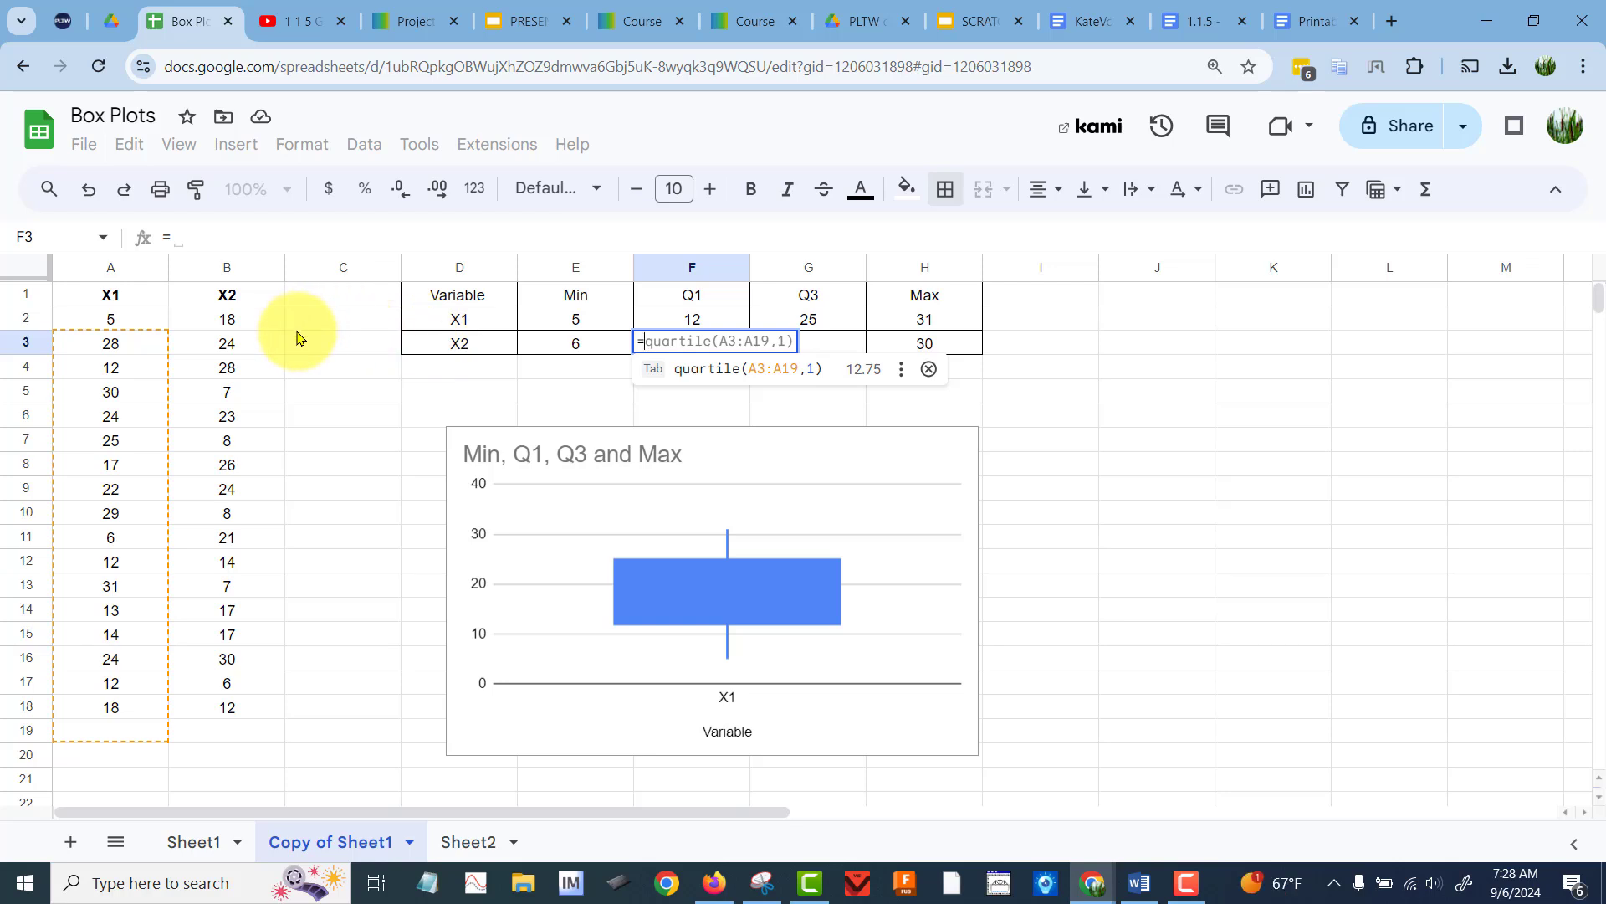
key("Right")
key("BackSpace")
key("BackSpace")
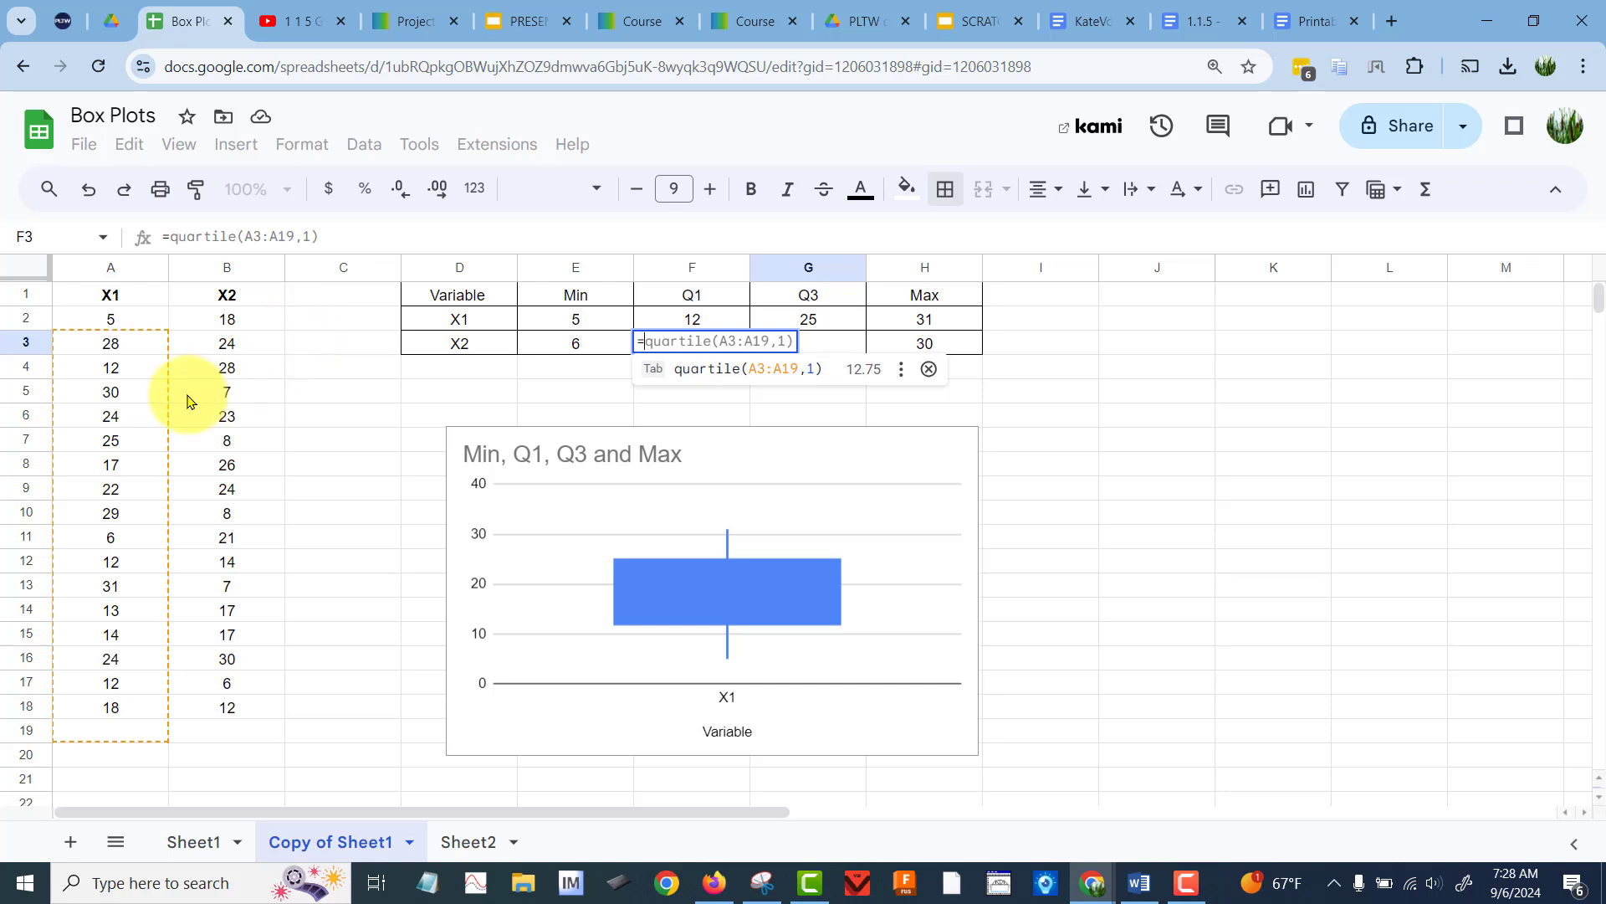
type("q")
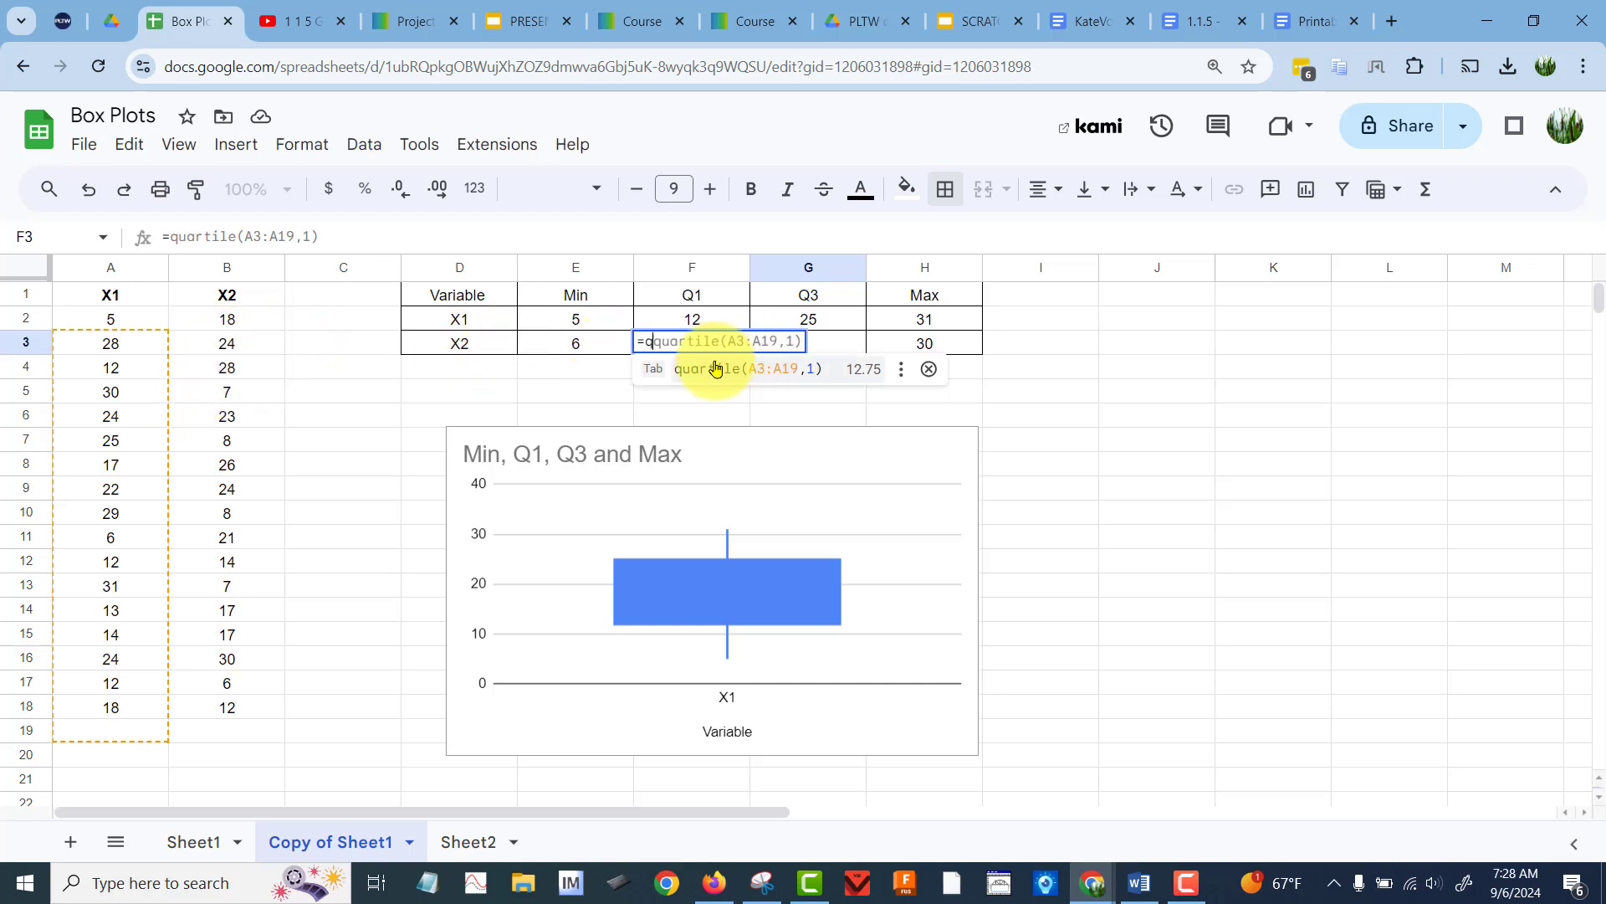
type("uartile(")
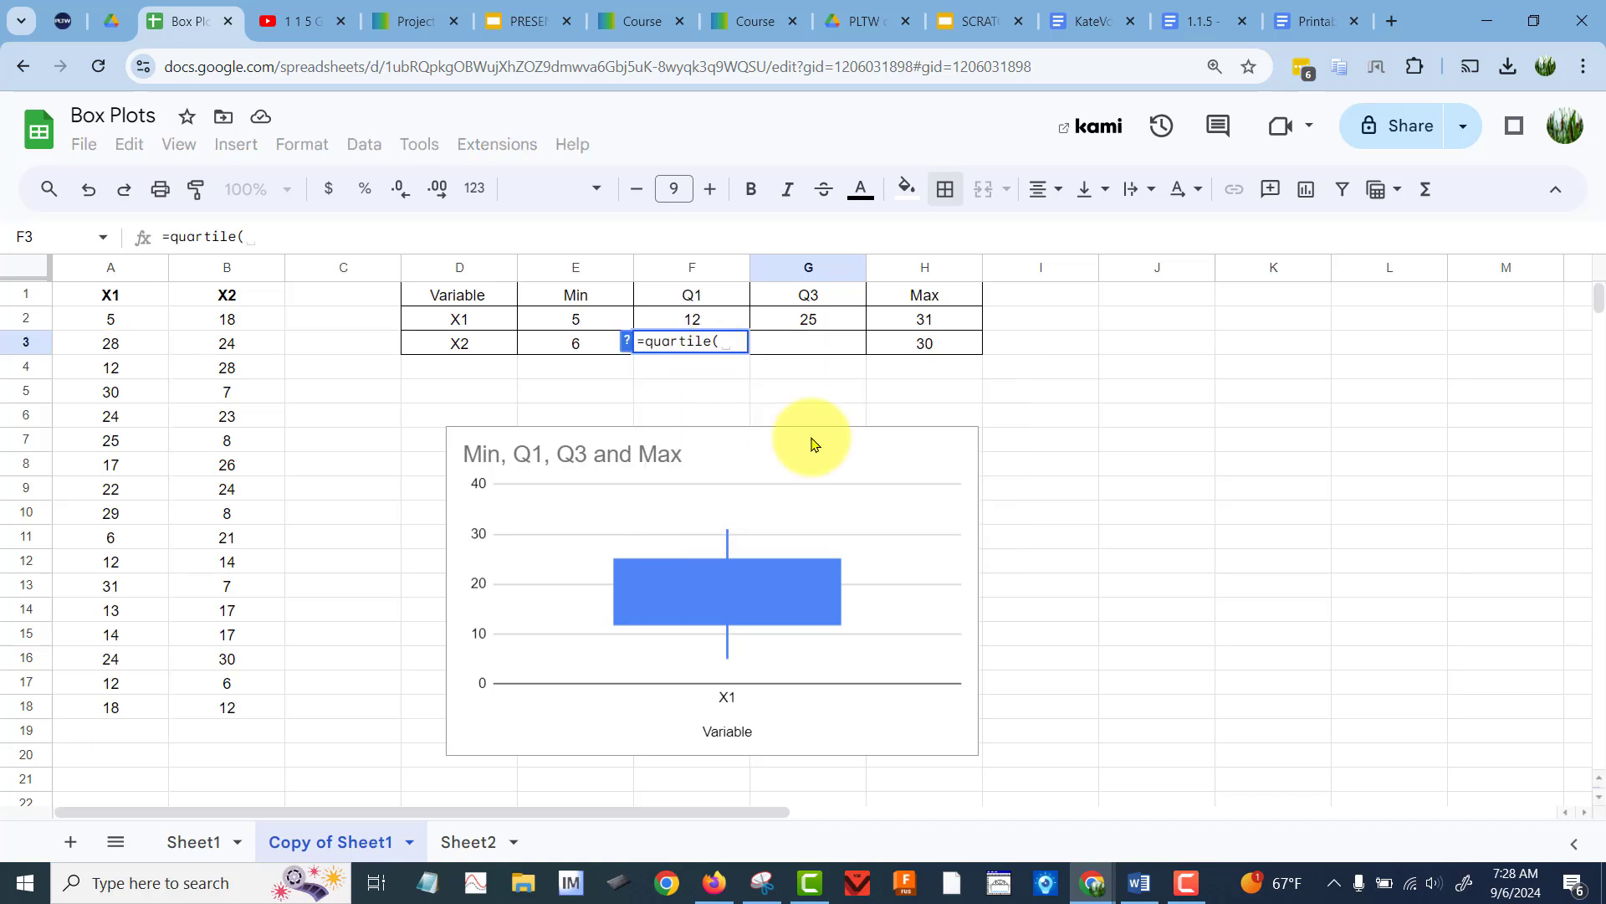
left_click_drag(268, 322, 260, 713)
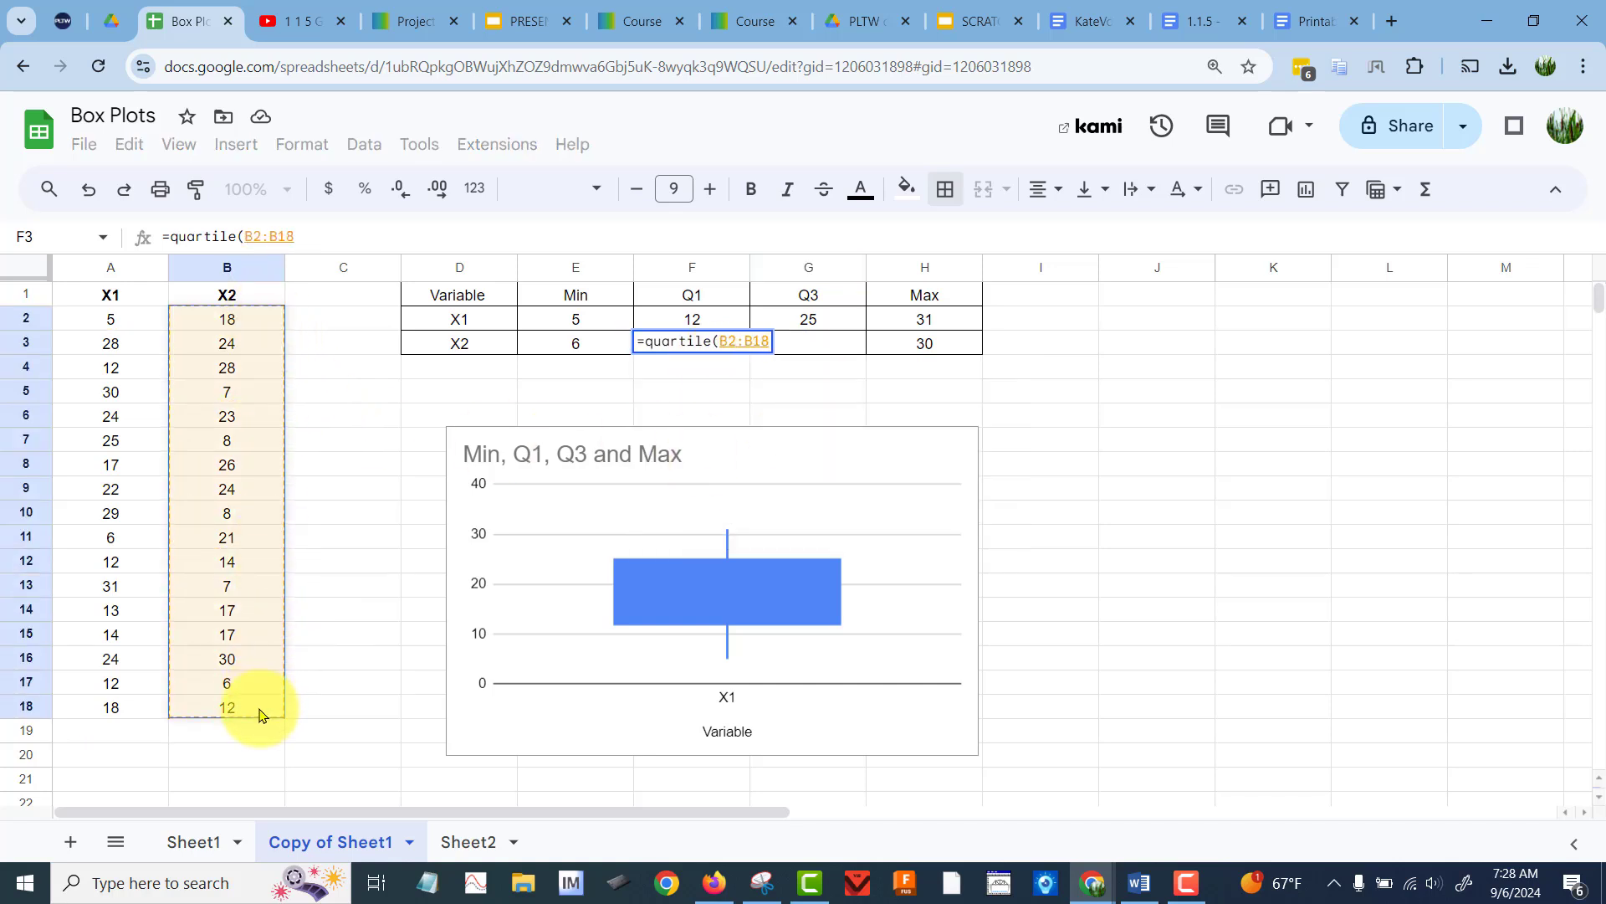
type(",1)")
key("Return")
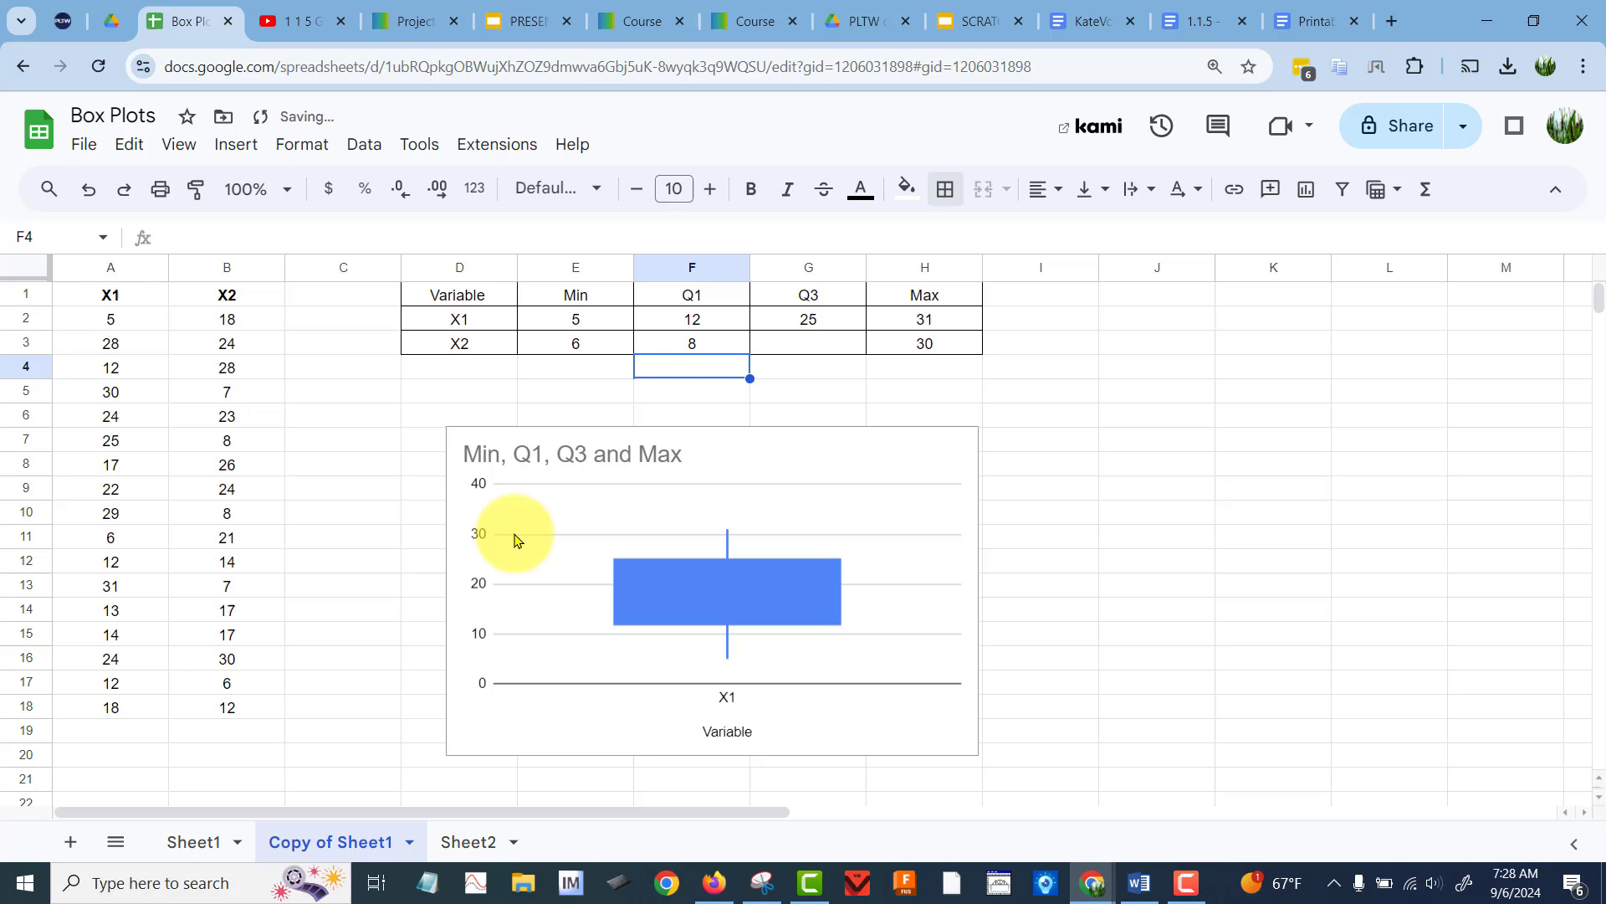
Enter X2's third-quartile formula, giving Q3 of 24, and shift the chart left.
left_click(820, 344)
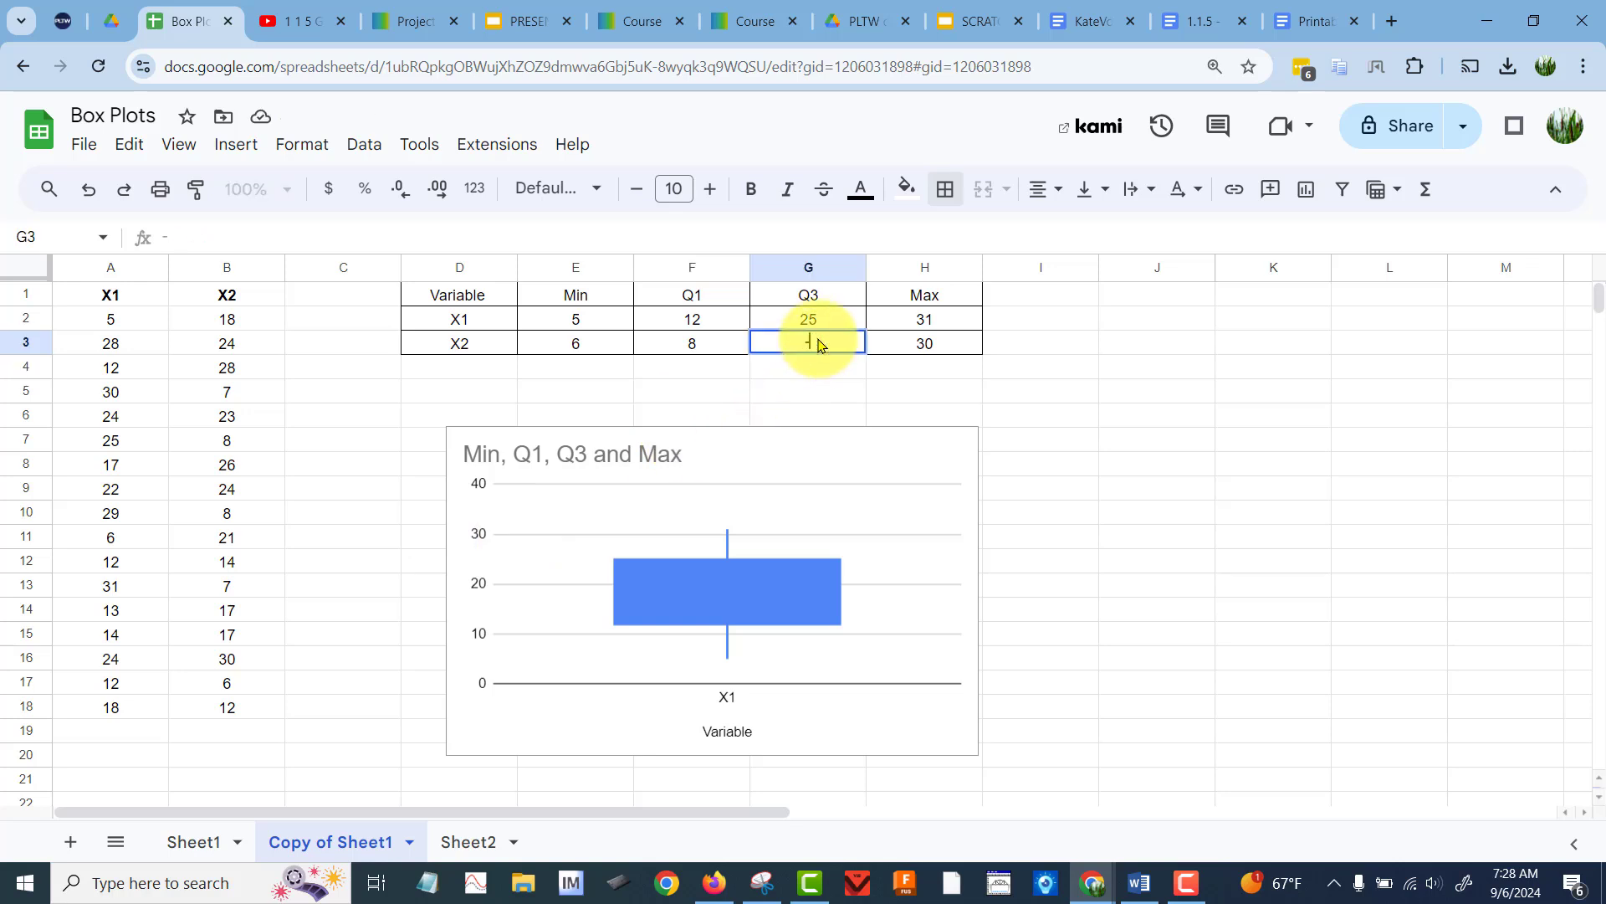
double_click(820, 344)
type("=")
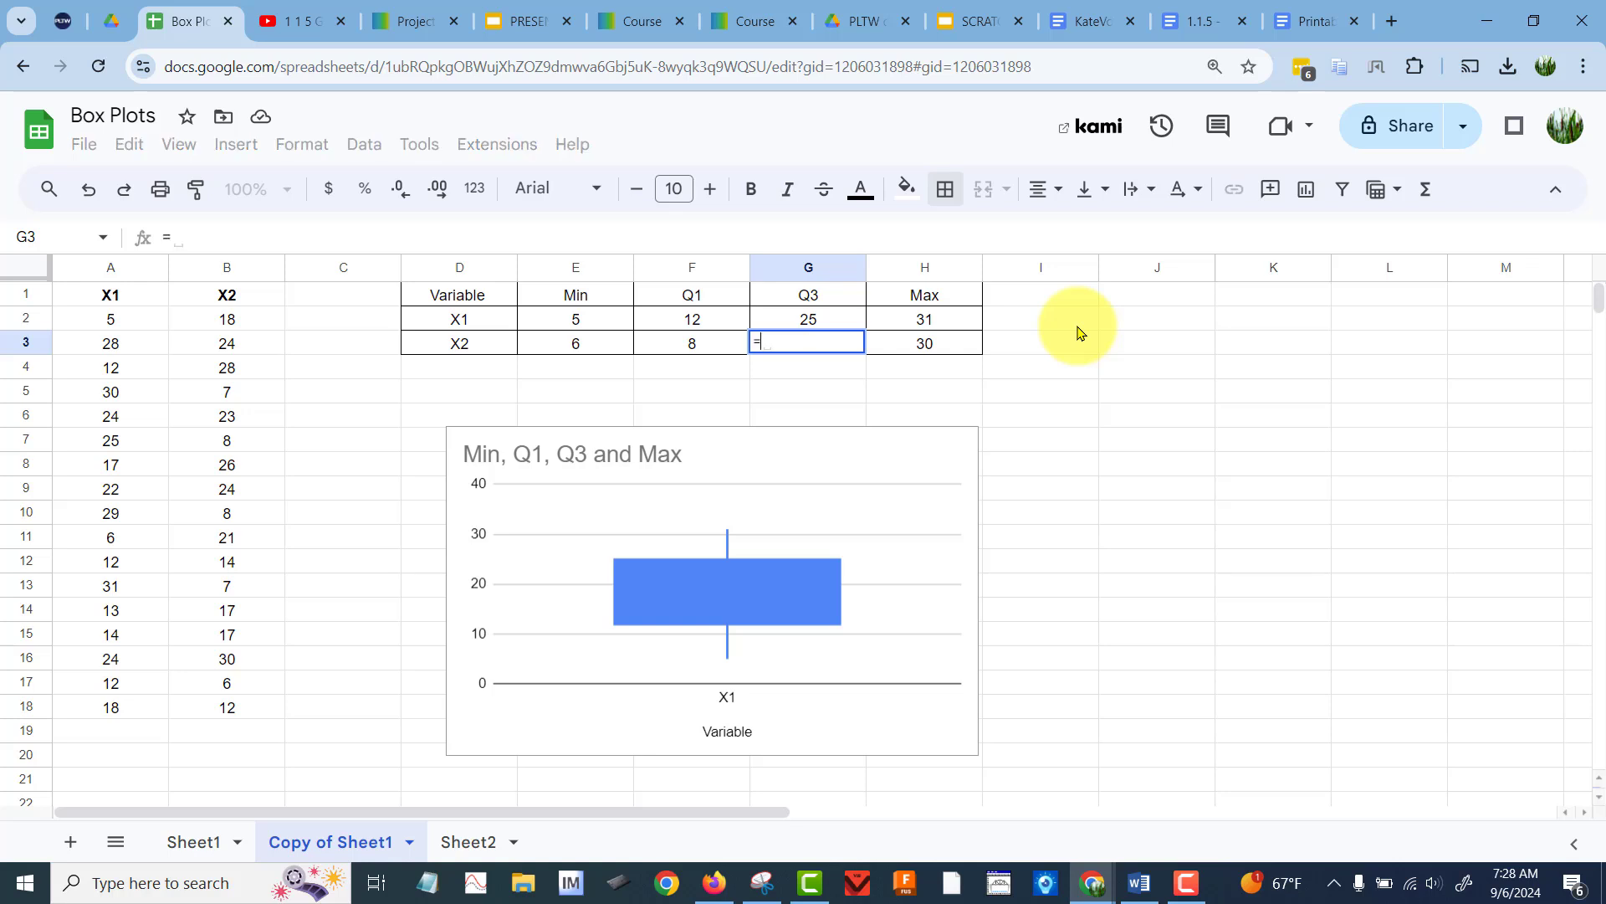
type("quortile(")
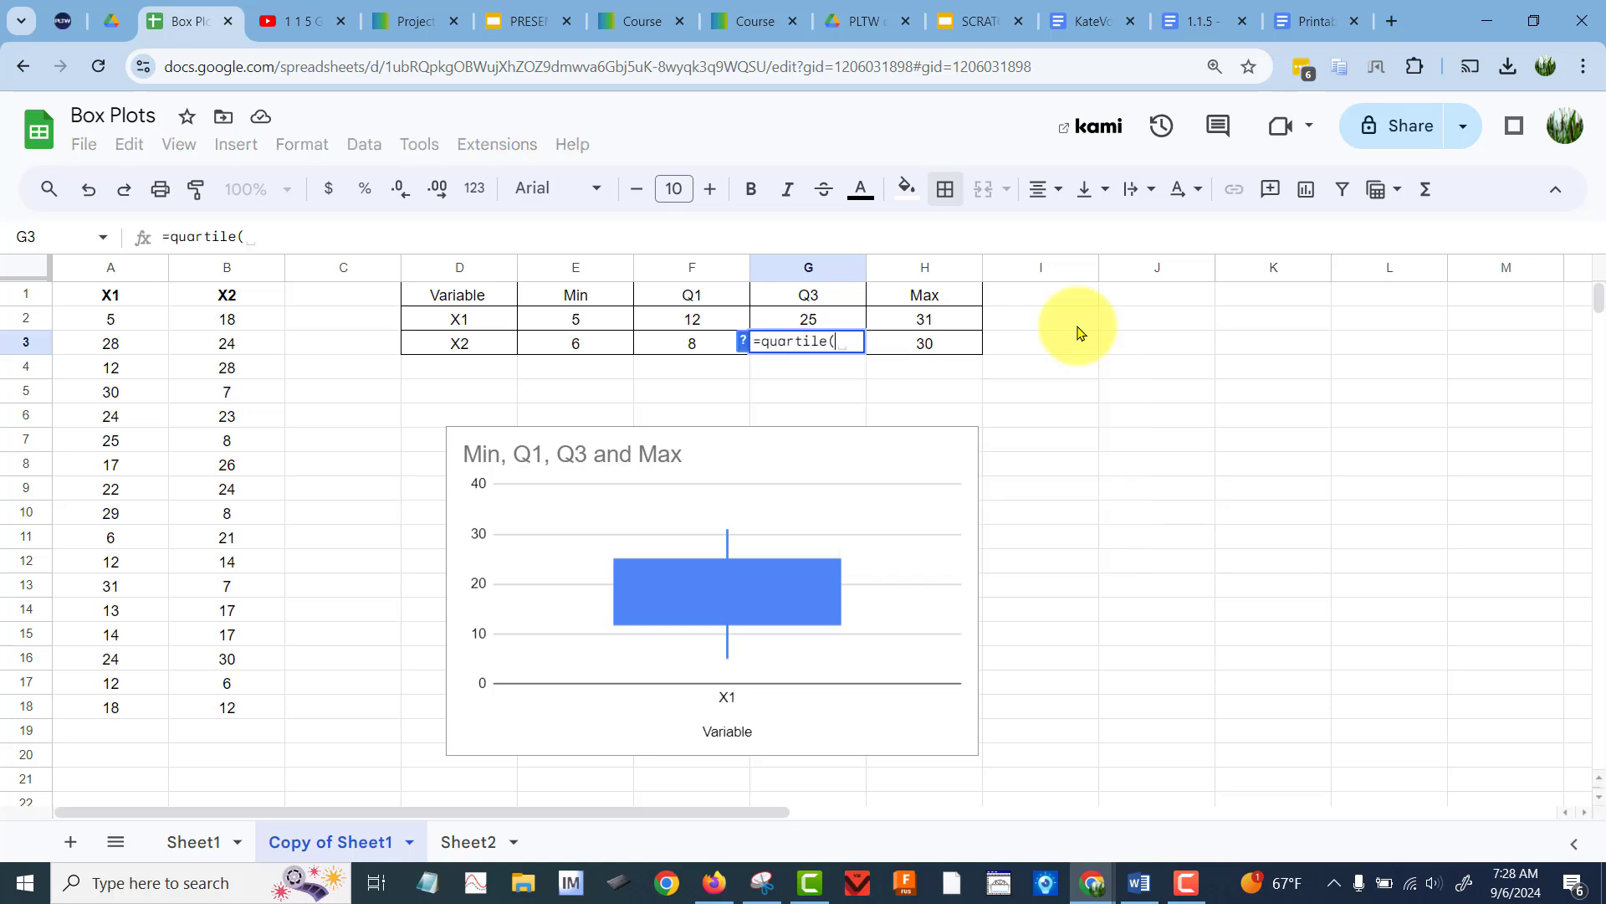
left_click_drag(224, 320, 240, 705)
type(",3")
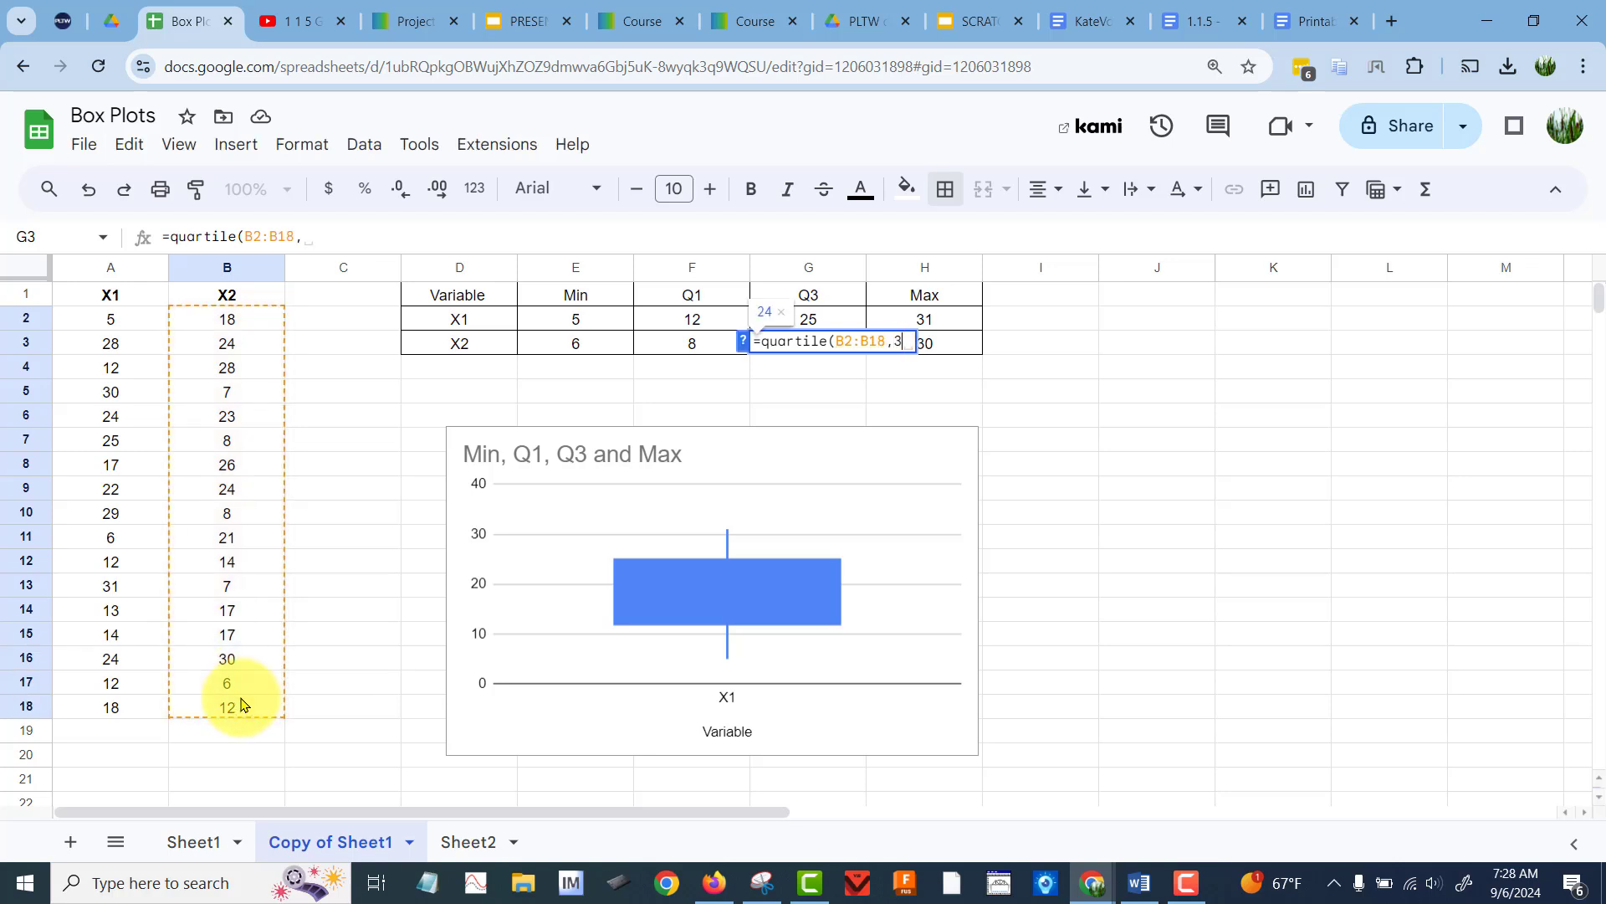
type(")")
key("Return")
left_click(1276, 495)
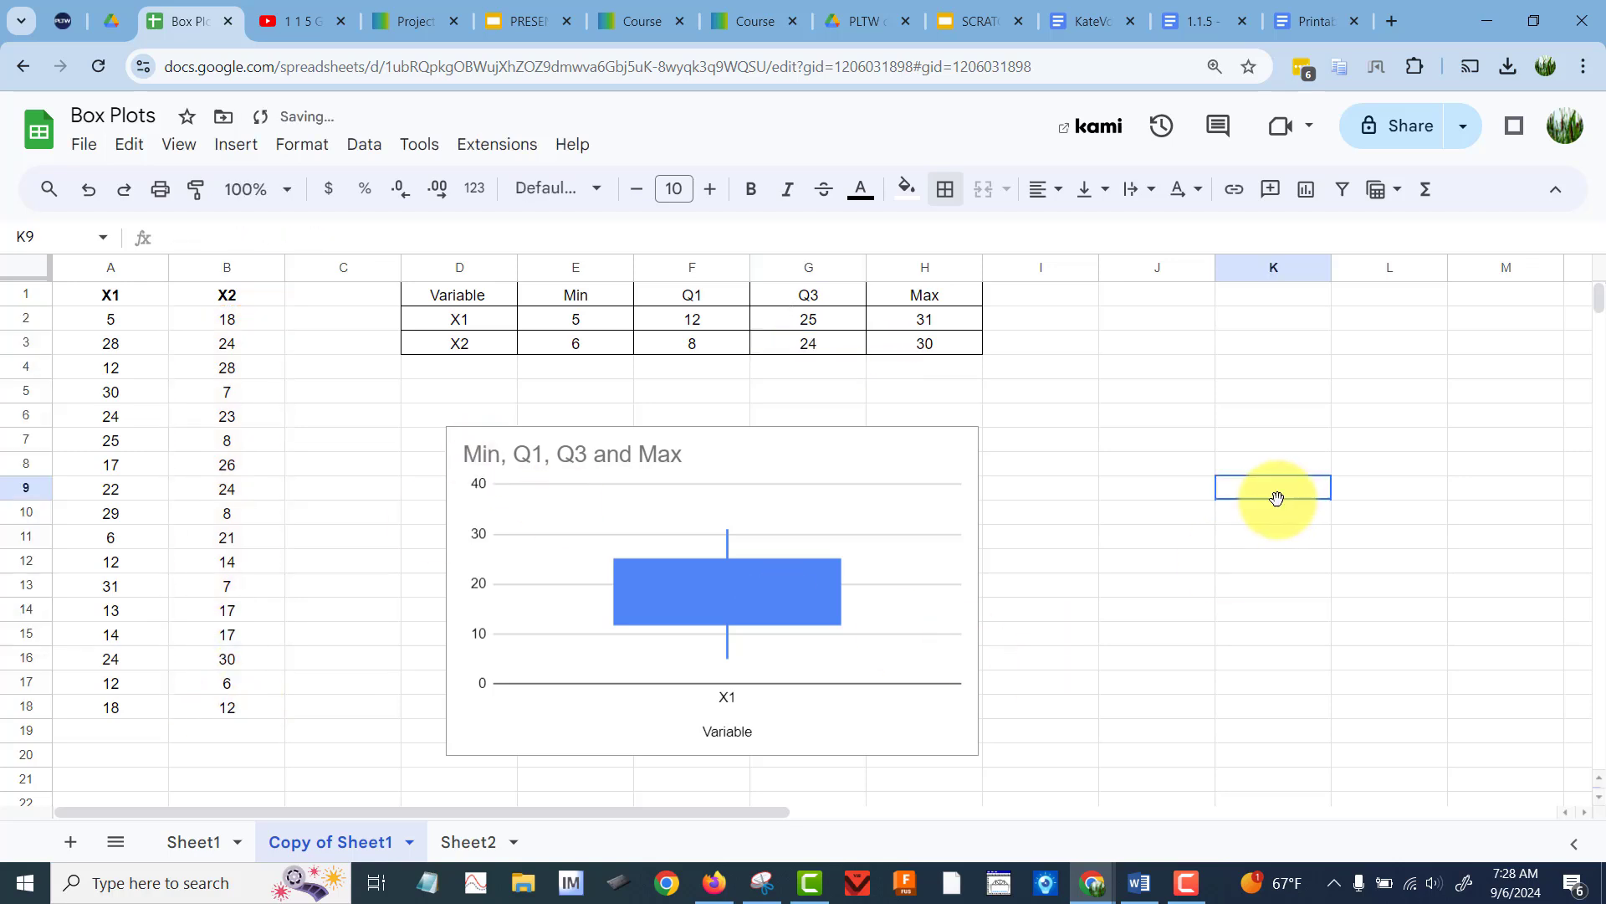
left_click_drag(837, 462, 721, 423)
left_click_drag(479, 344, 903, 352)
Make the header row D1:H1 (Variable, Min, Q1, Q3, Max) bold.
left_click(1038, 636)
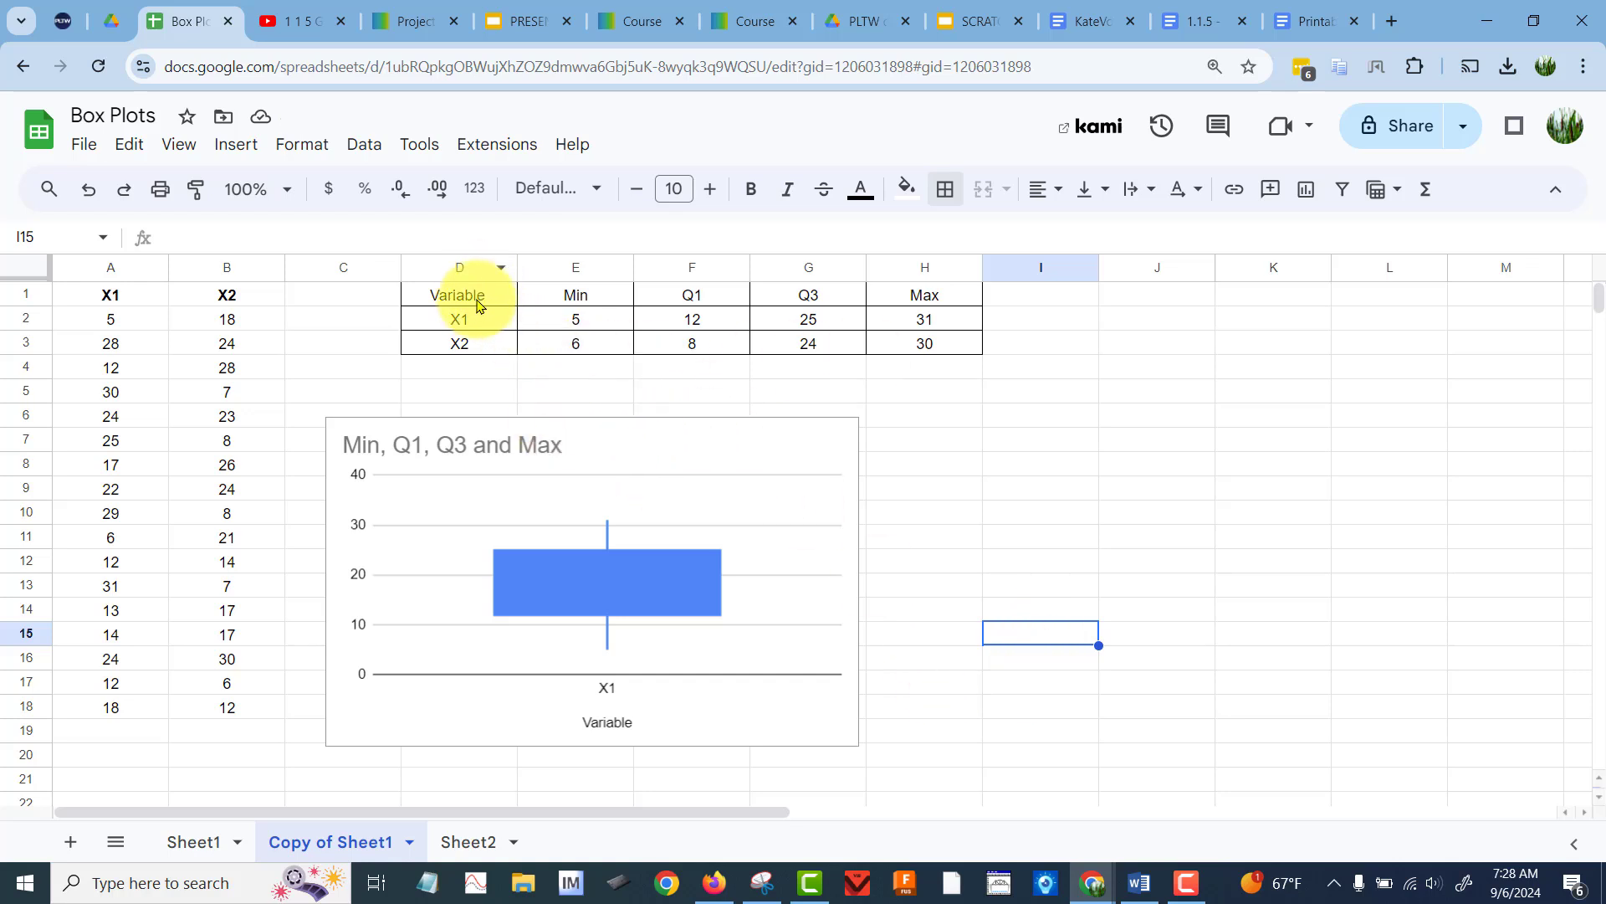
left_click(502, 298)
left_click(896, 301, "shift")
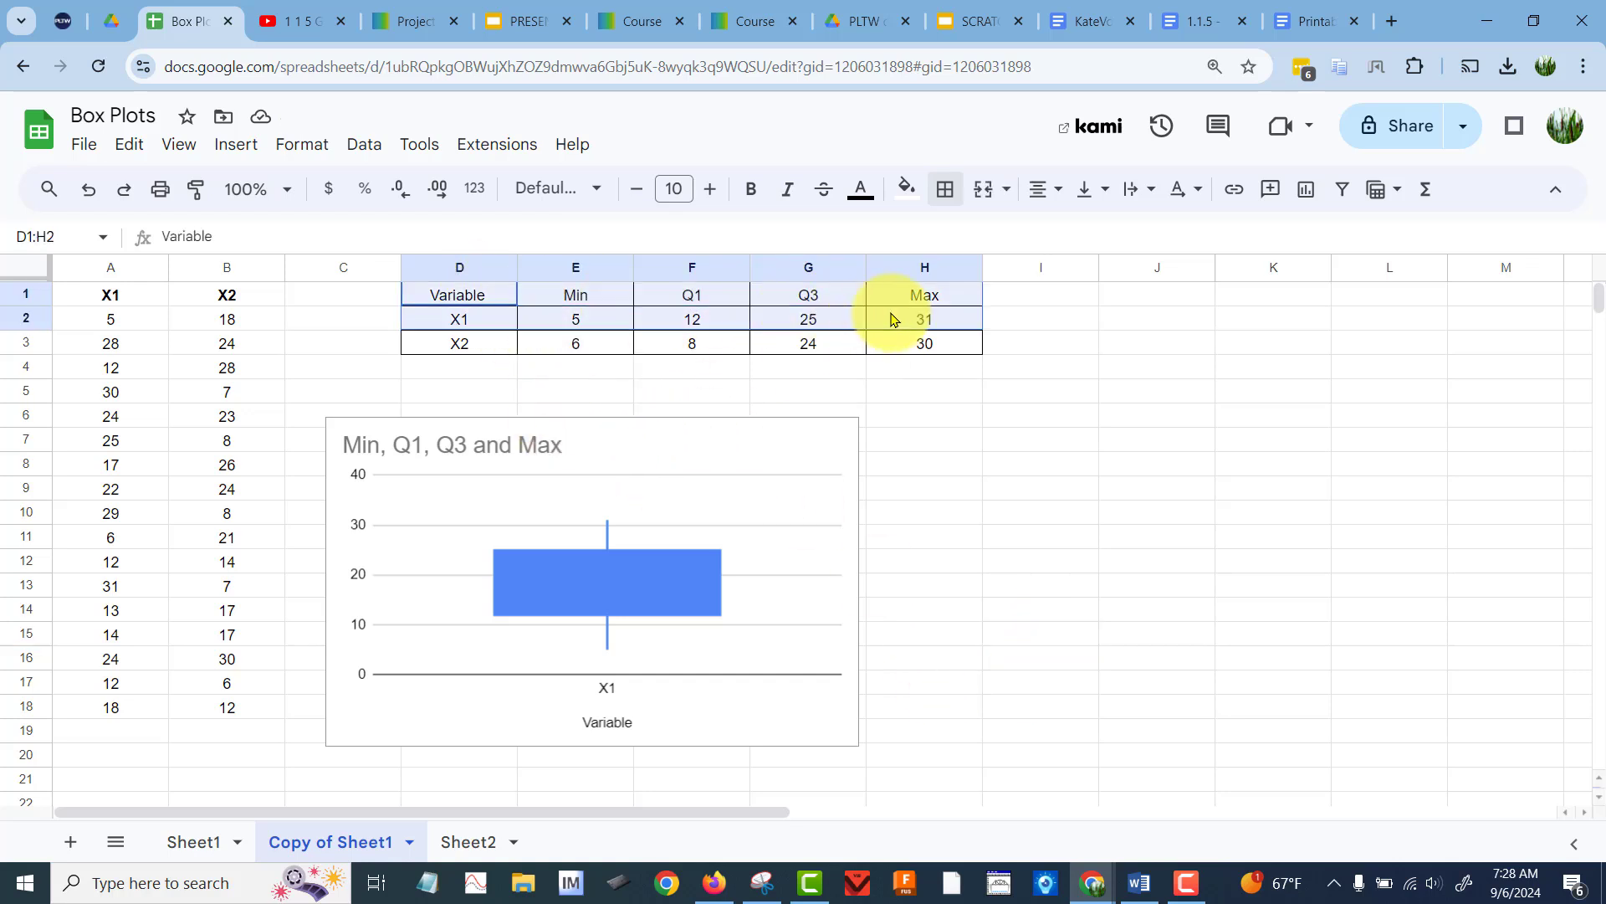
left_click(751, 189)
Try a candlestick chart of D1:H3, then delete it after it shows a column error.
left_click_drag(458, 296, 925, 348)
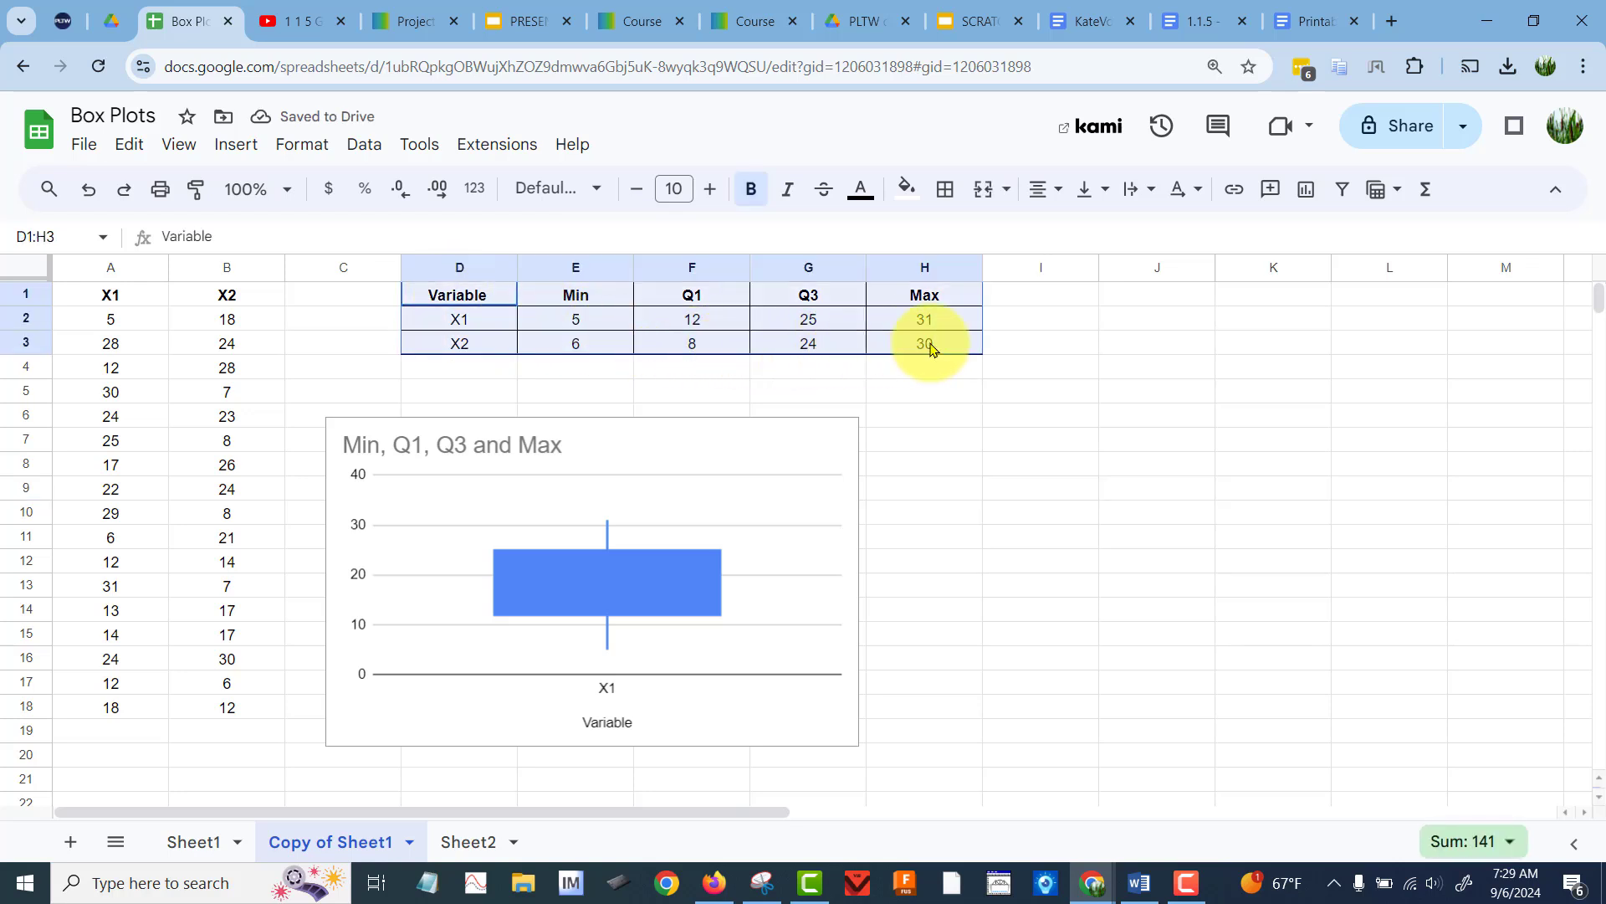
left_click(237, 142)
left_click(281, 443)
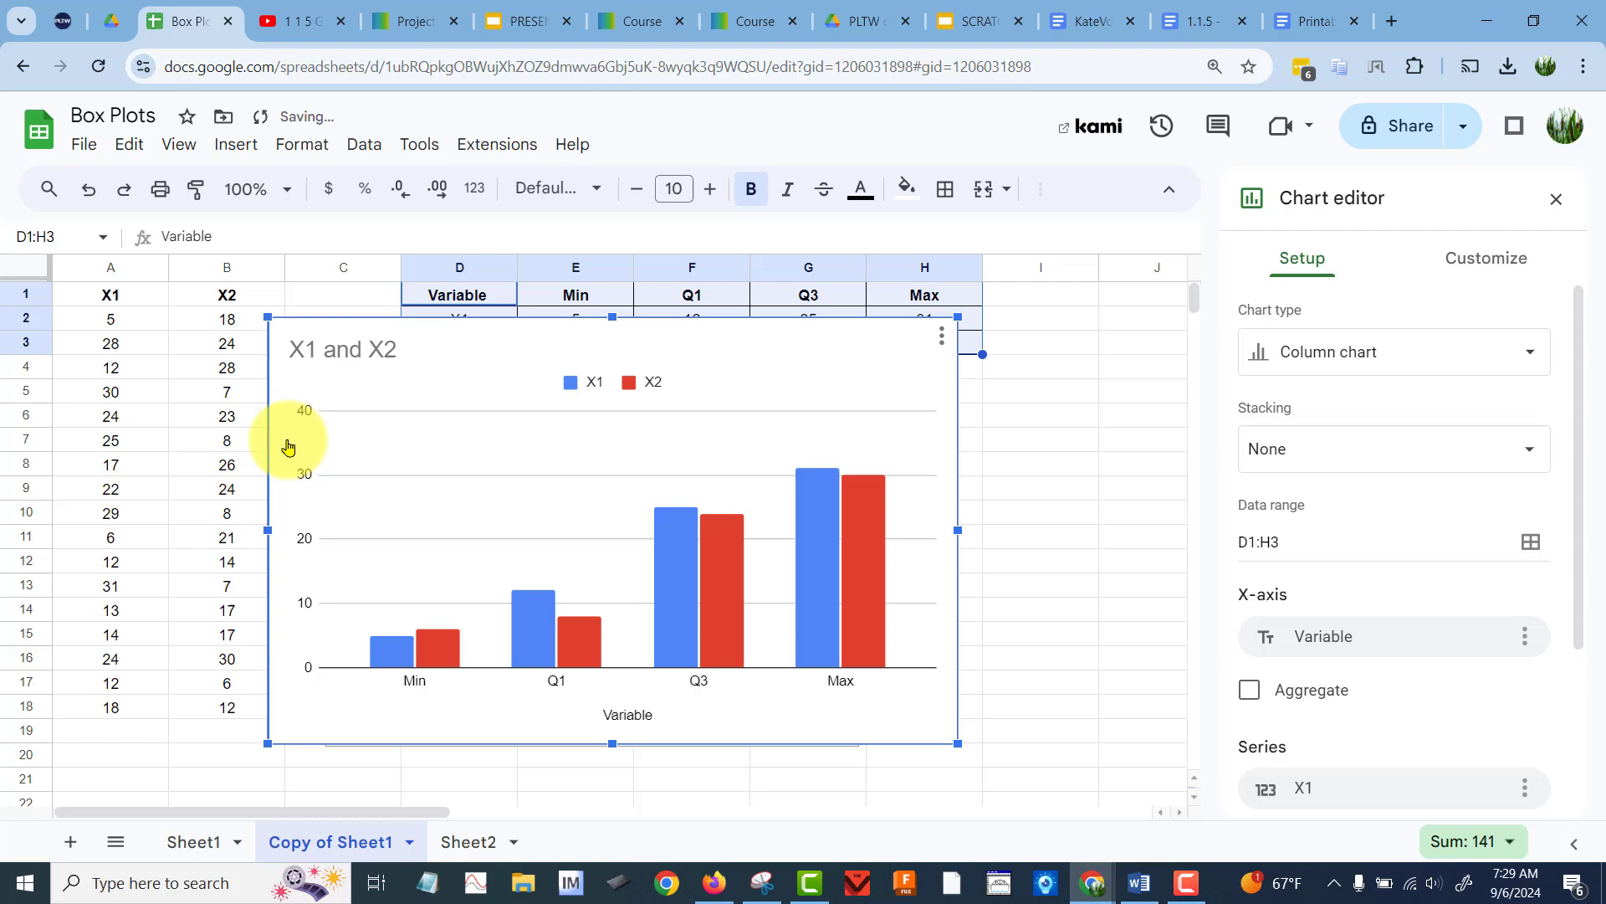
left_click(1423, 351)
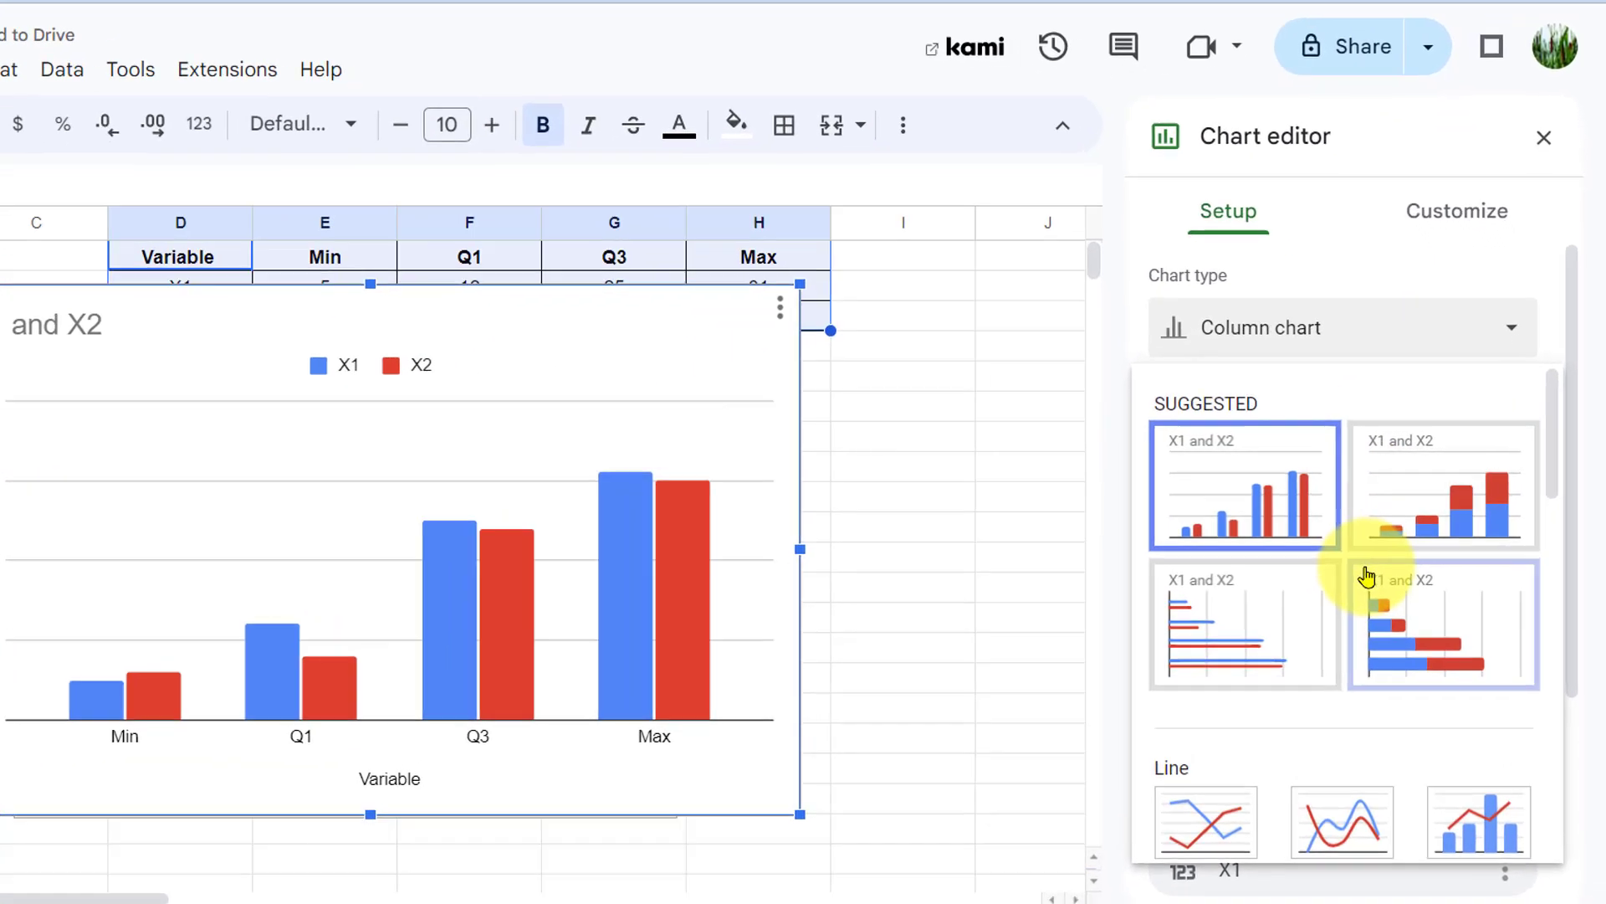
scroll(1366, 577, "down", 10)
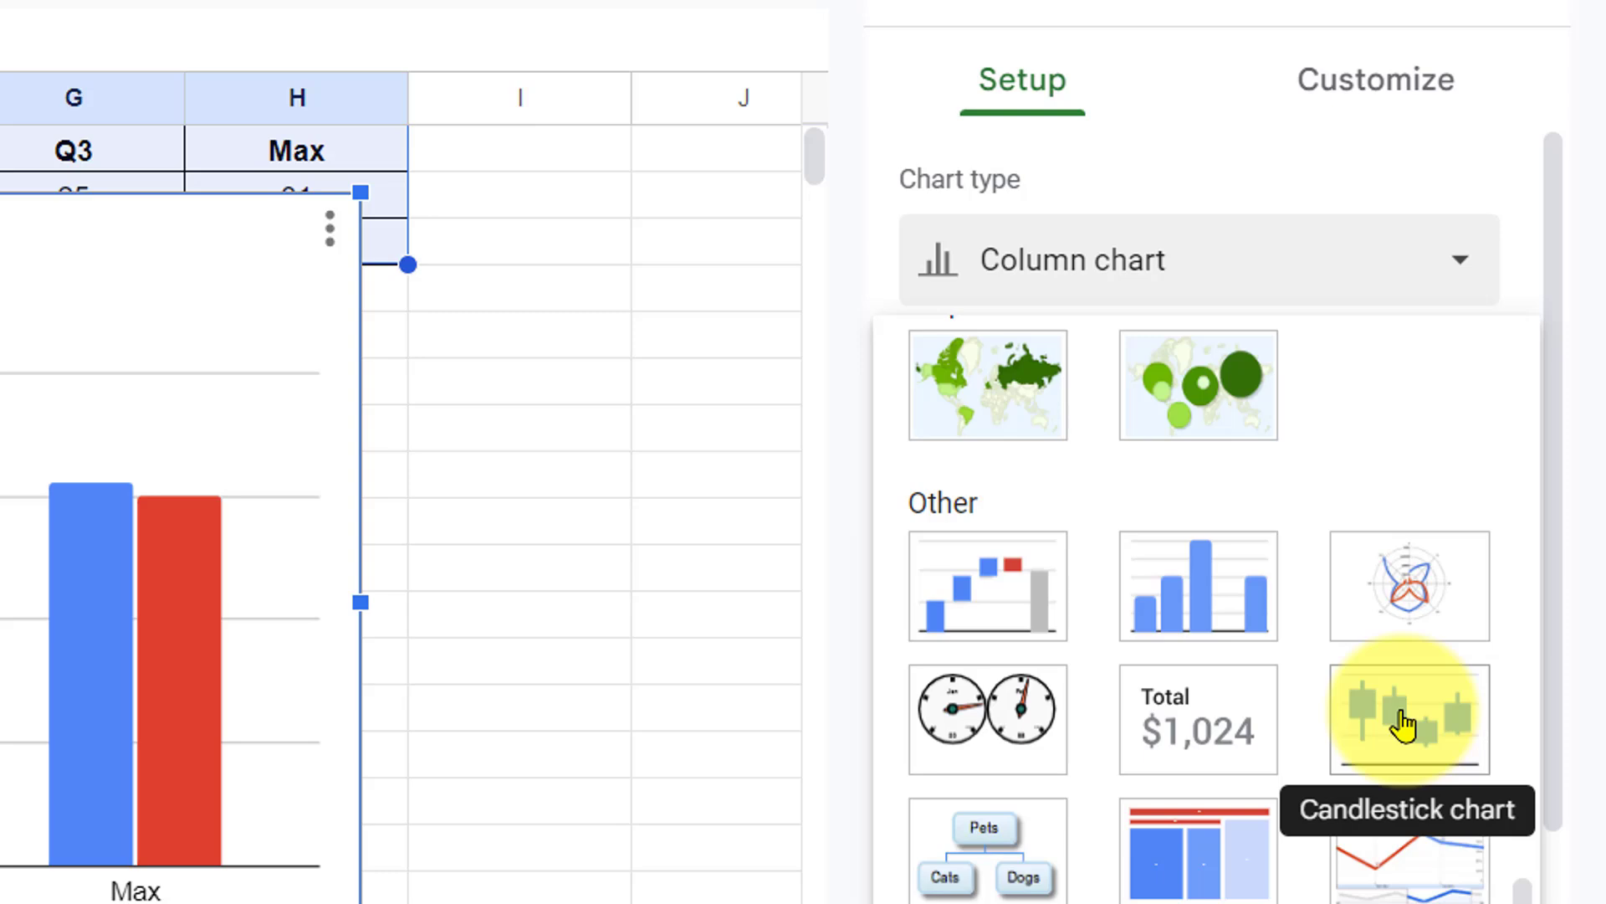
left_click(1406, 724)
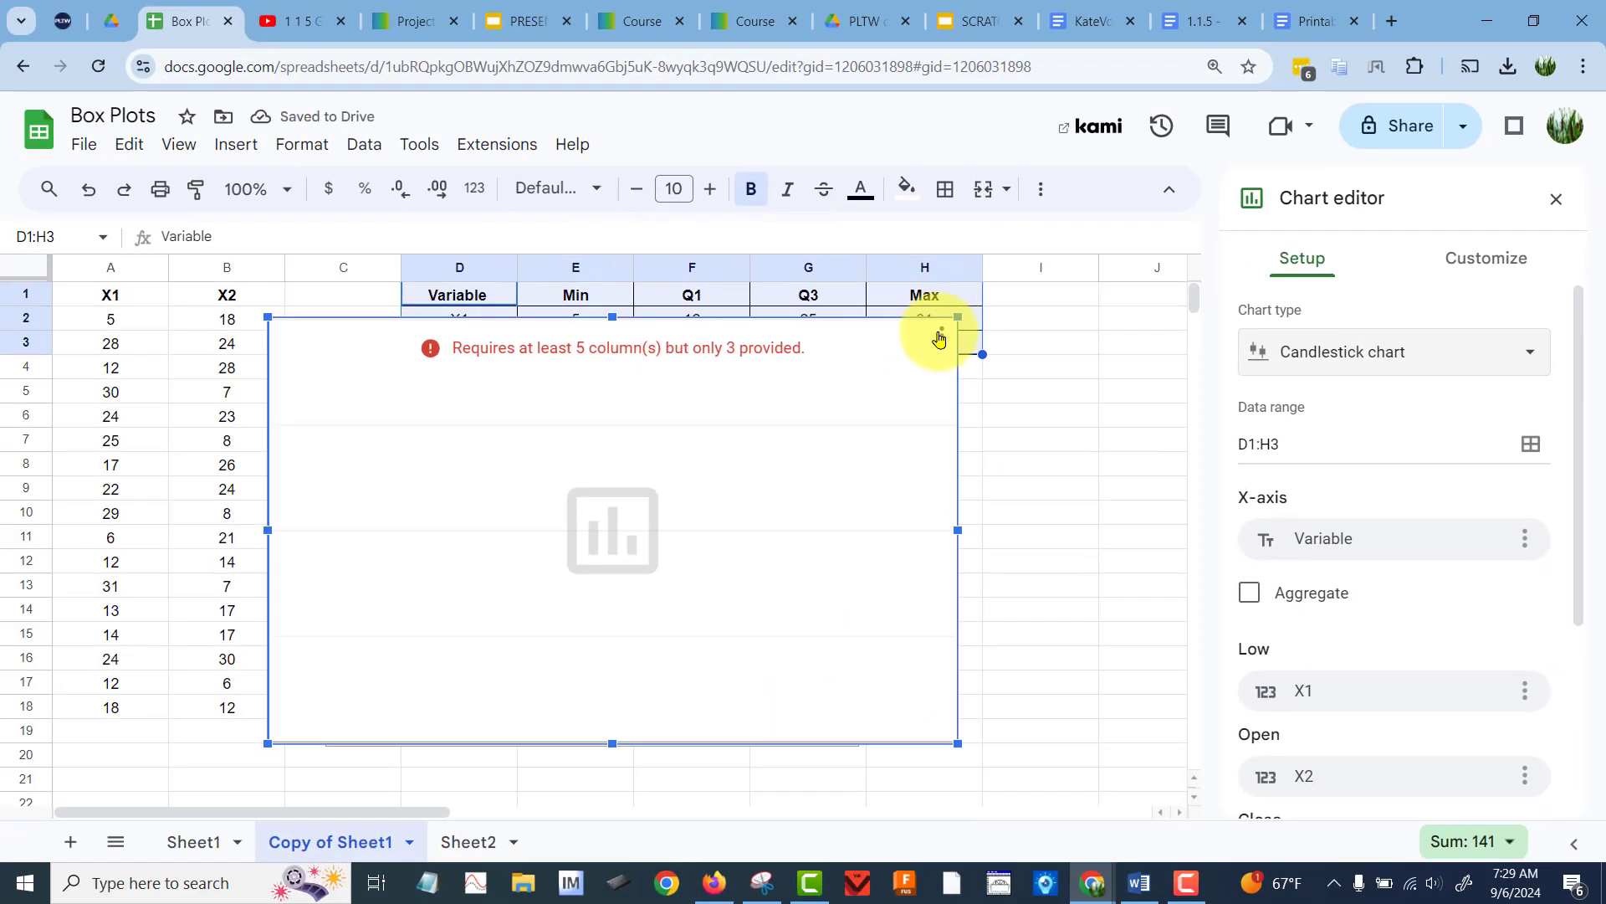
left_click(941, 333)
left_click(993, 406)
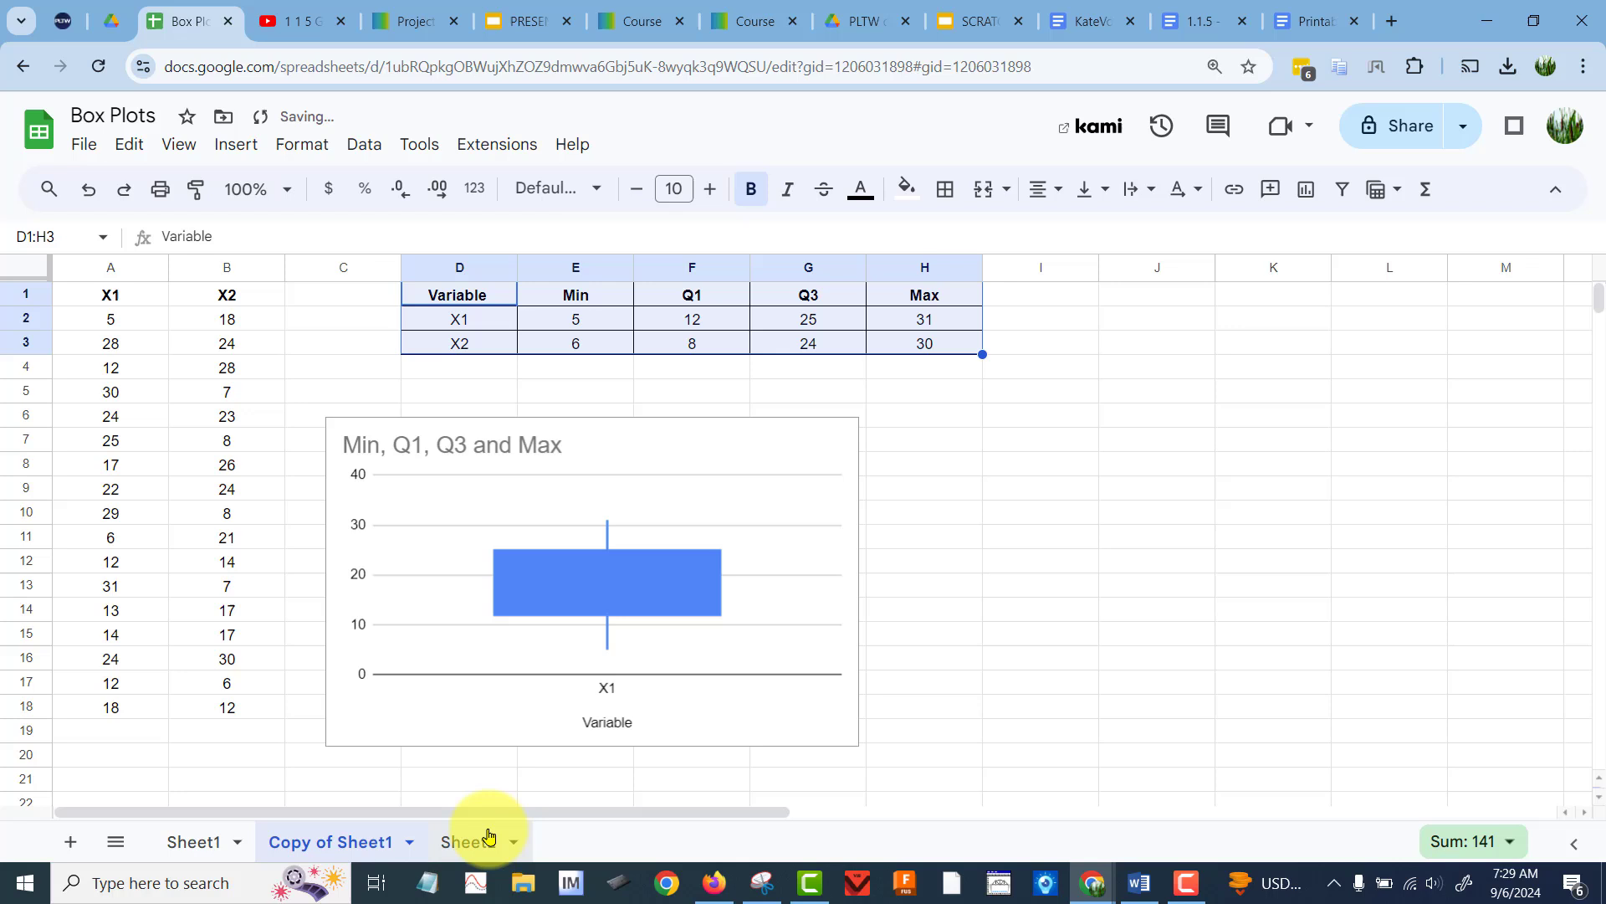
Check the reference box plot on Sheet1, then return to Copy of Sheet1.
left_click(209, 845)
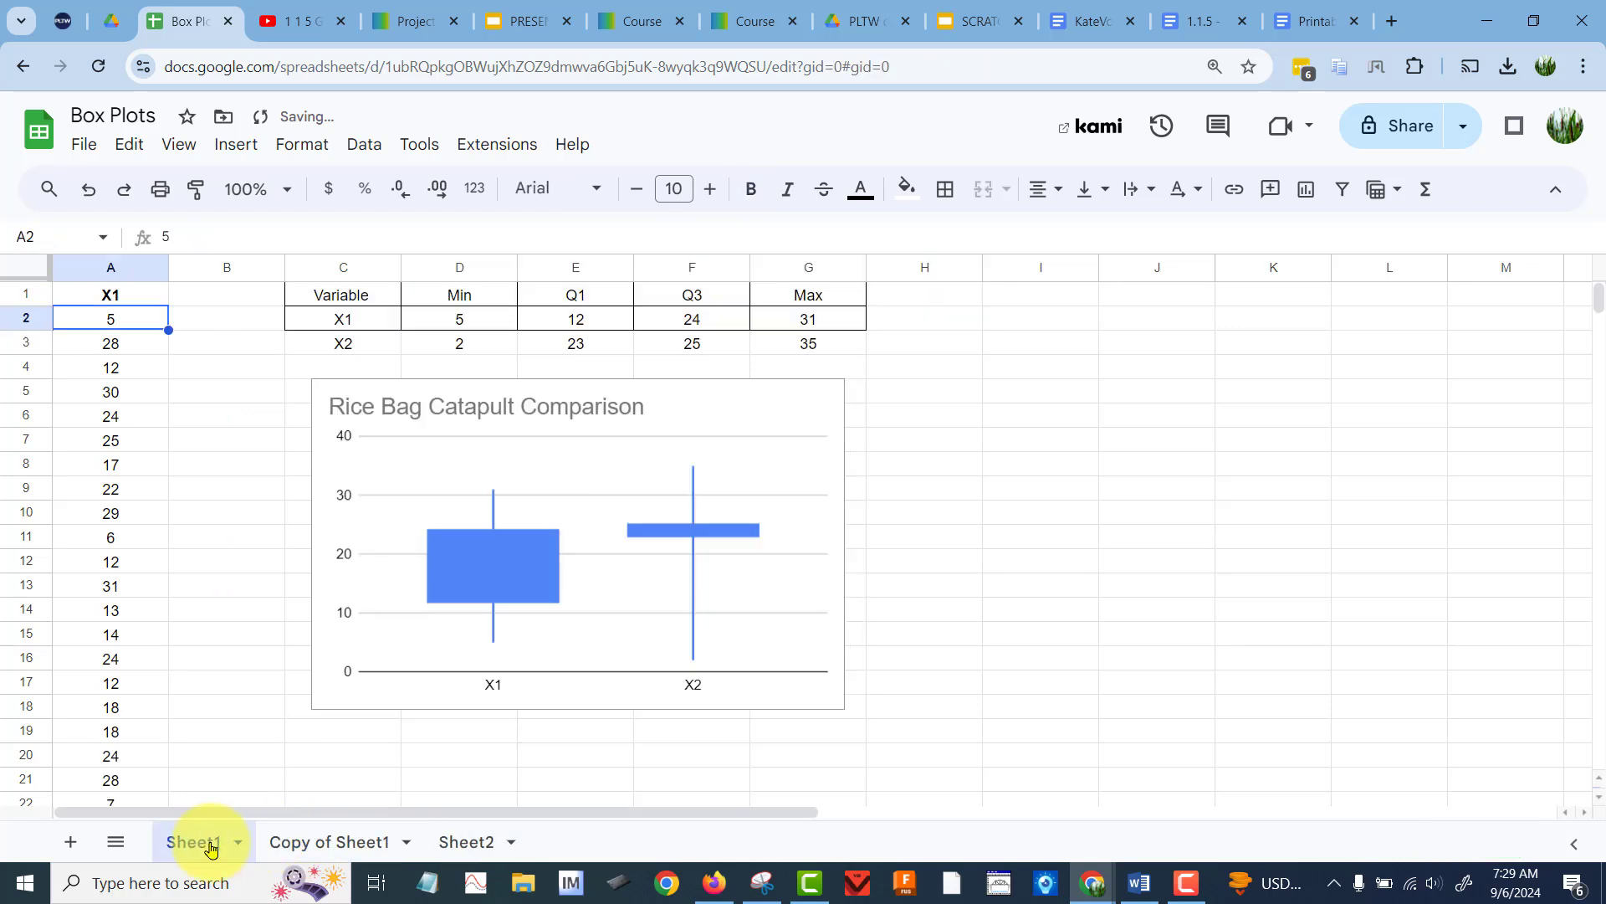
left_click(308, 843)
left_click(1130, 513)
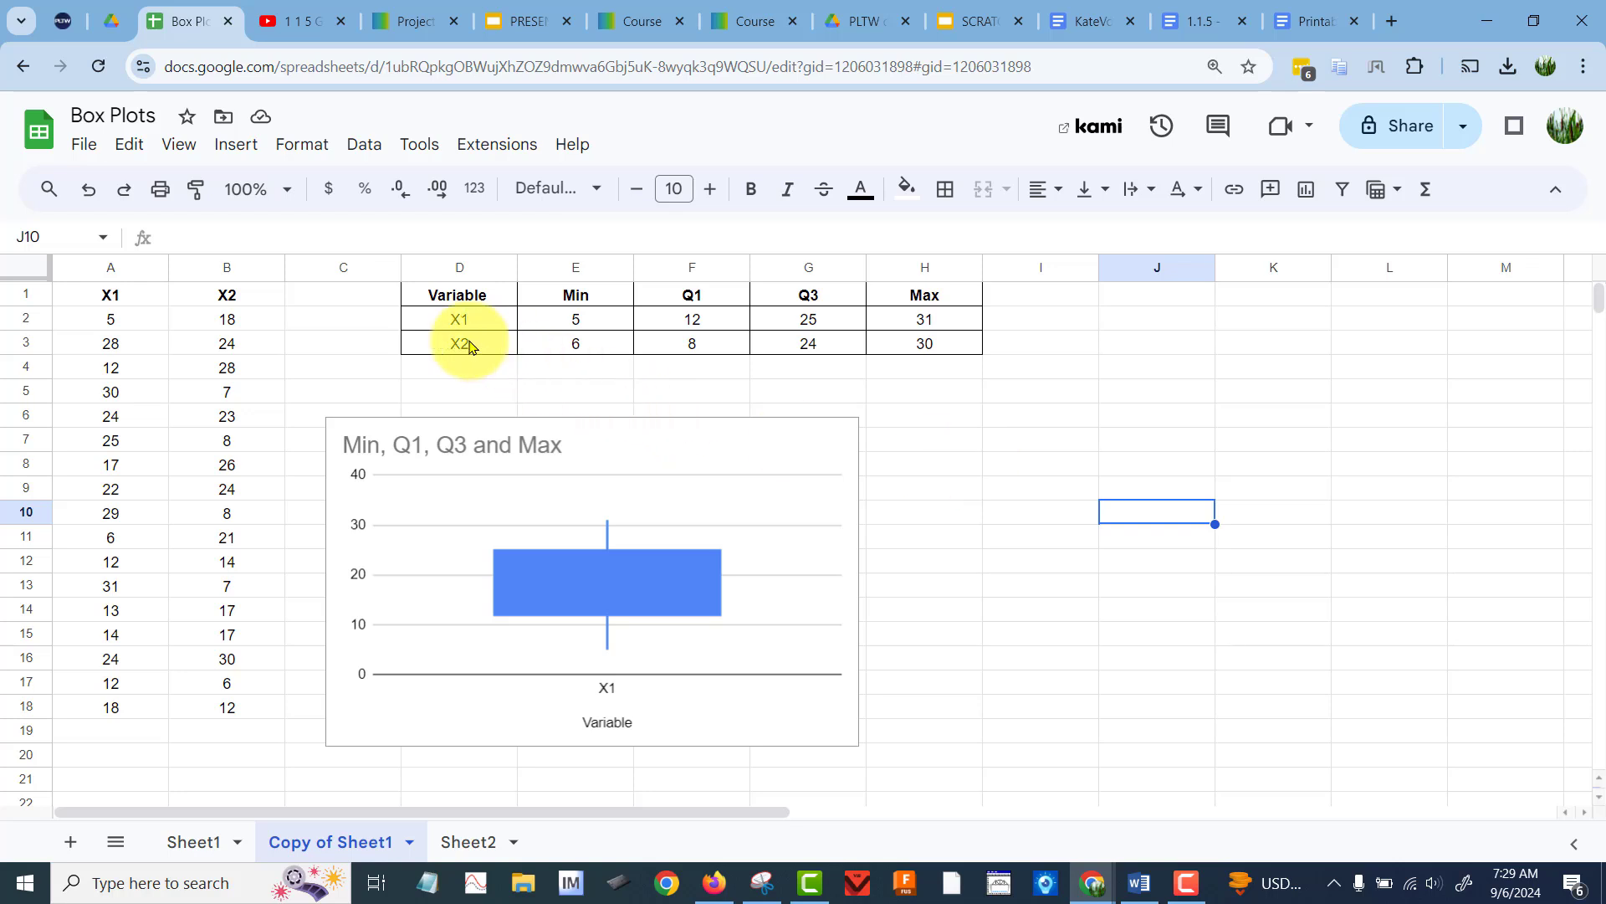
left_click_drag(469, 347, 903, 356)
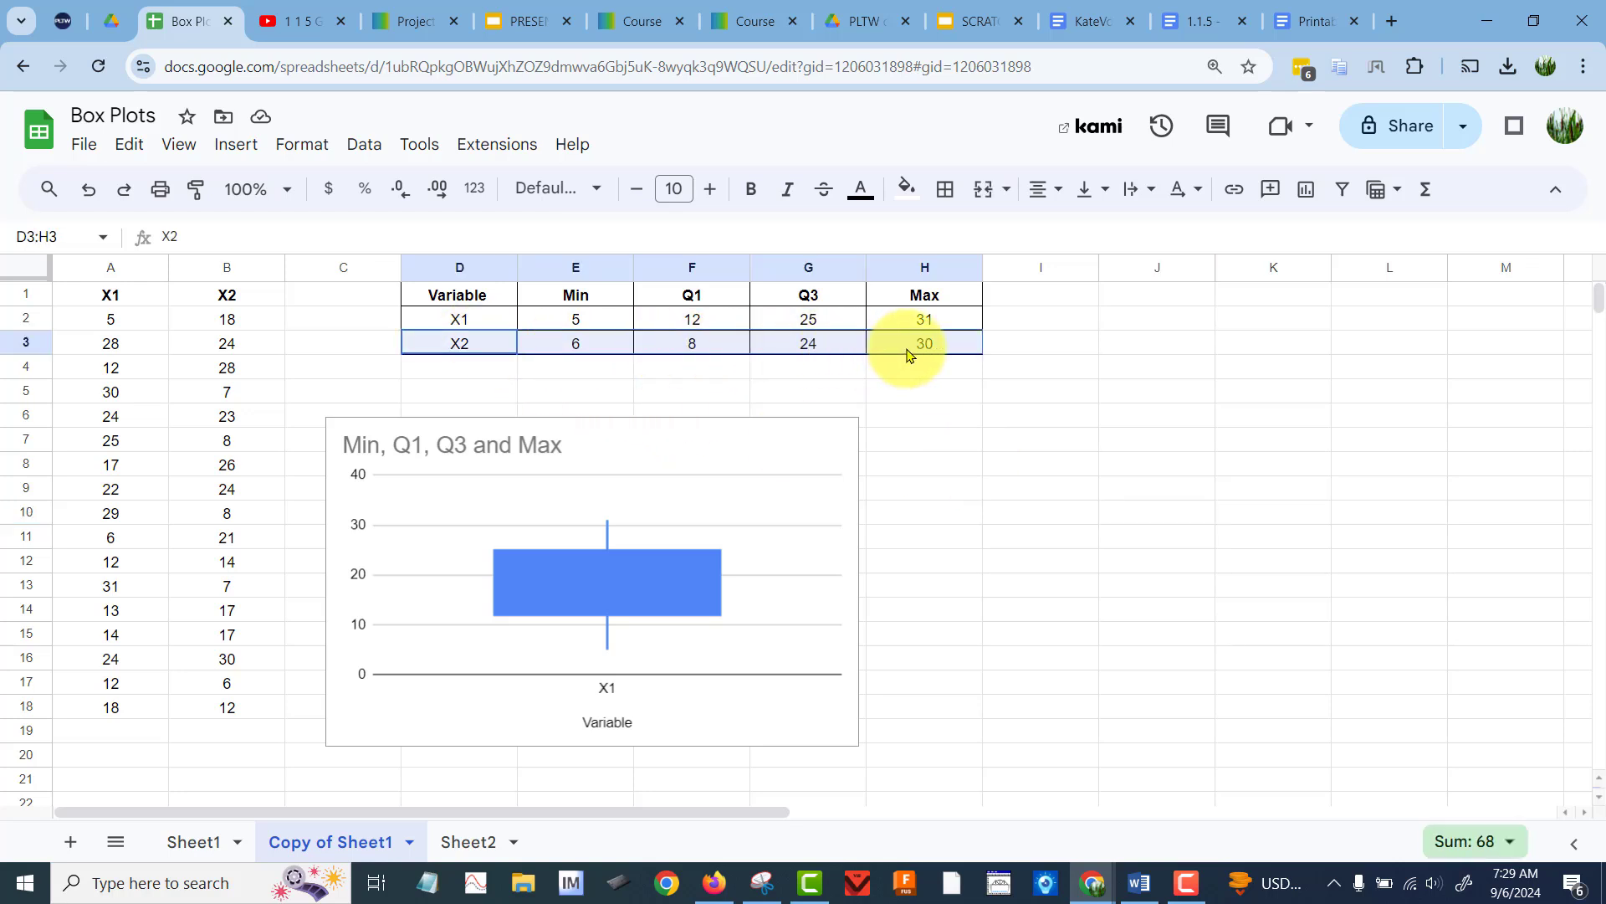
left_click(974, 467)
Change the box-plot chart's data range to D1:H3 so X2 is plotted too.
left_click(784, 697)
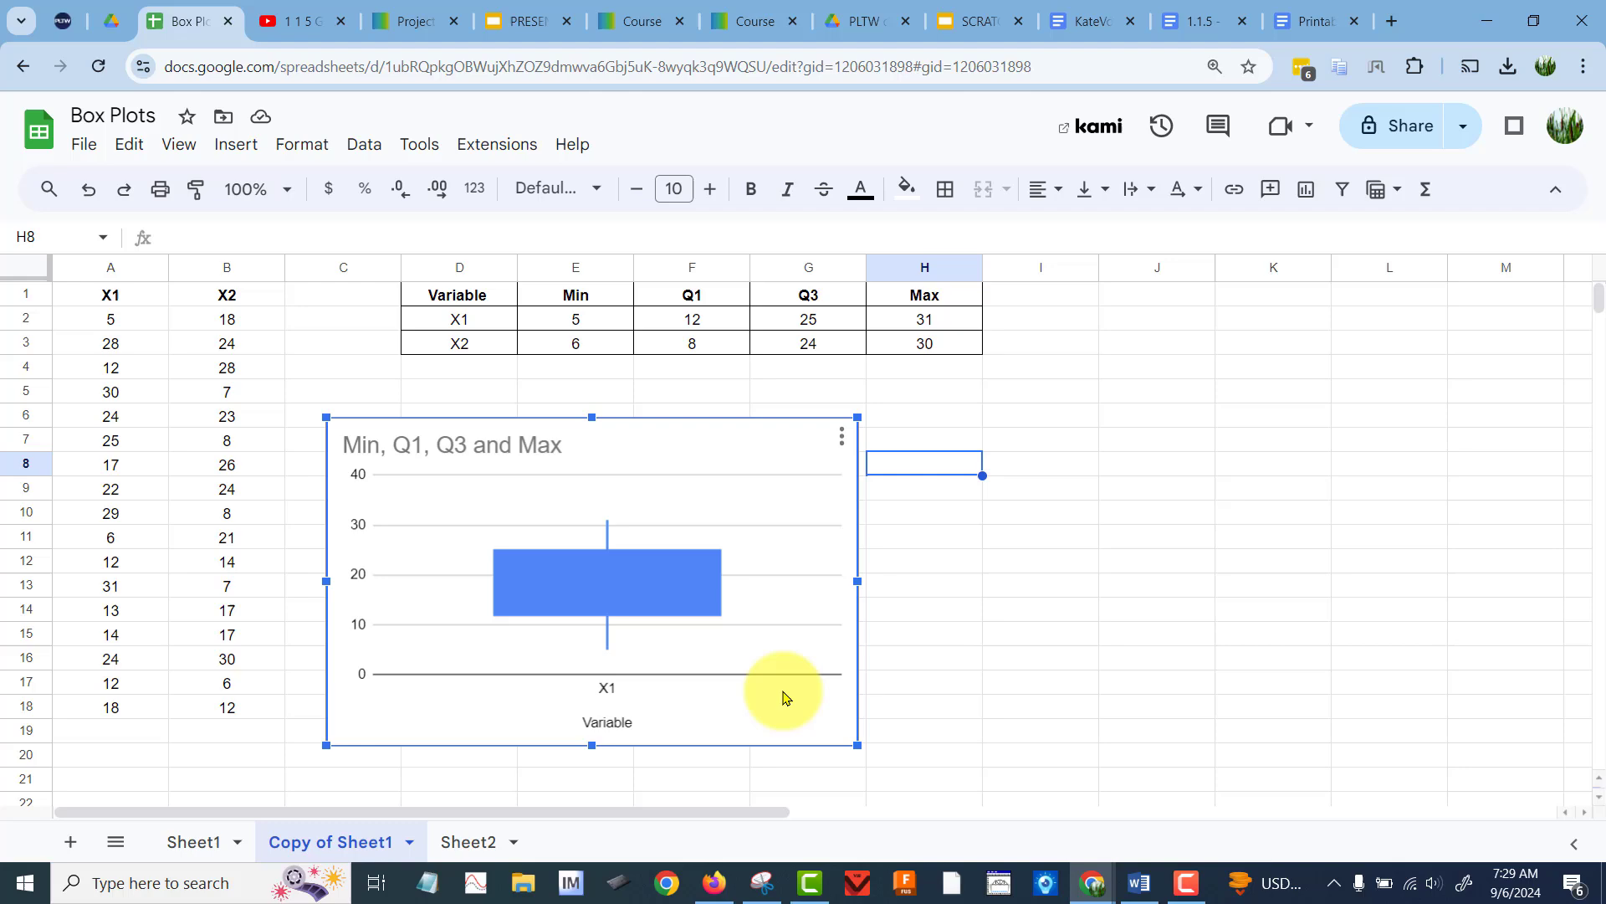
left_click(841, 444)
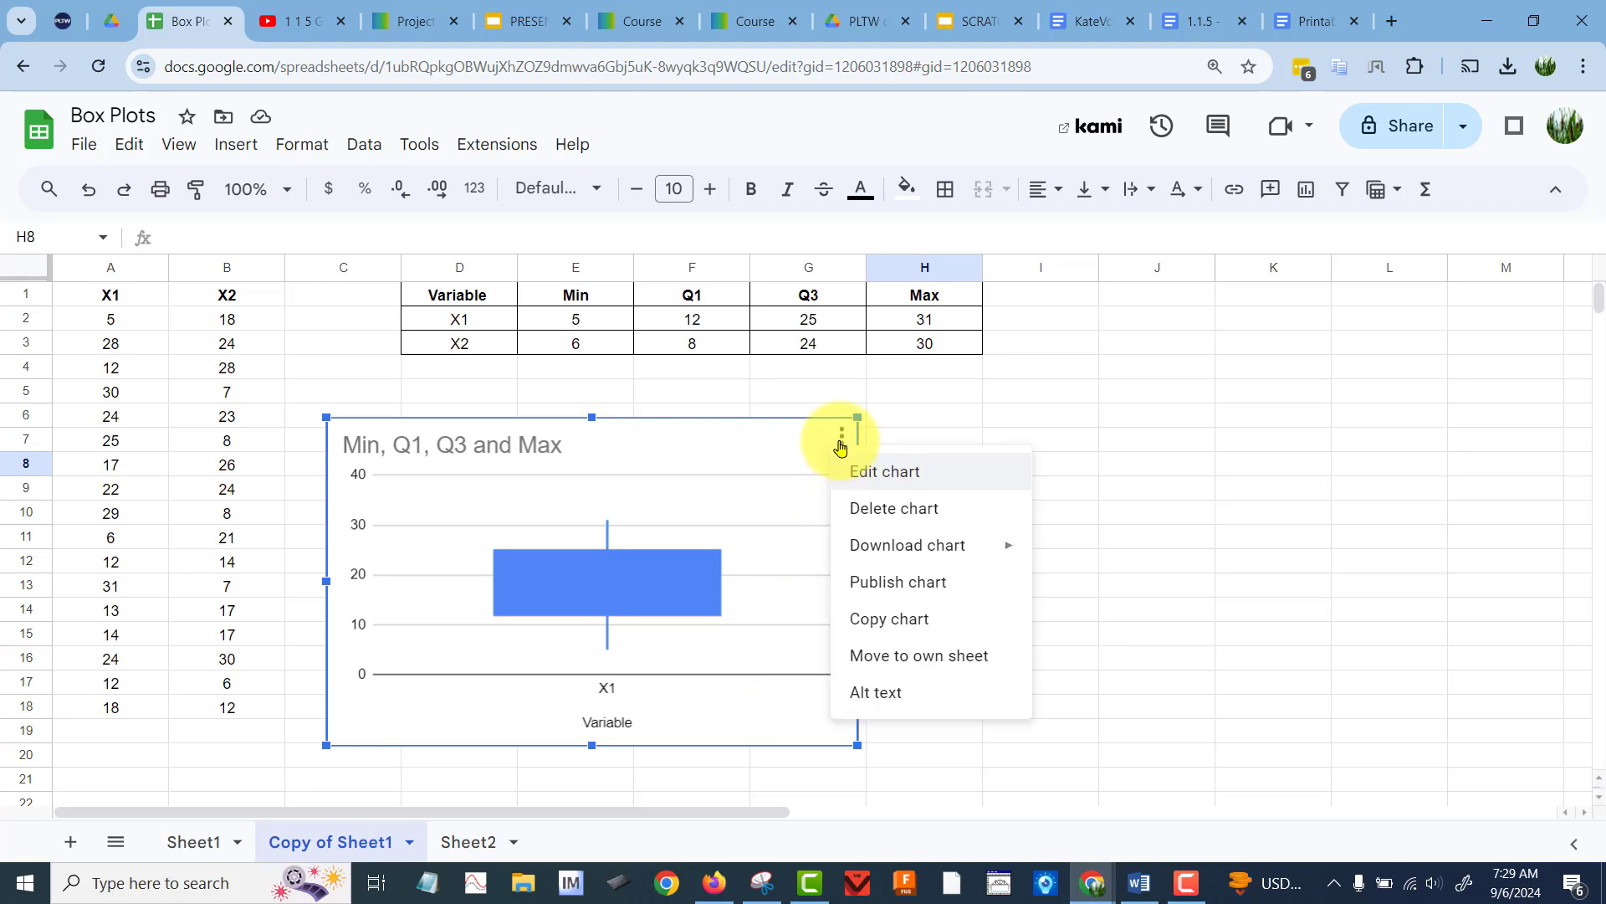
left_click(929, 474)
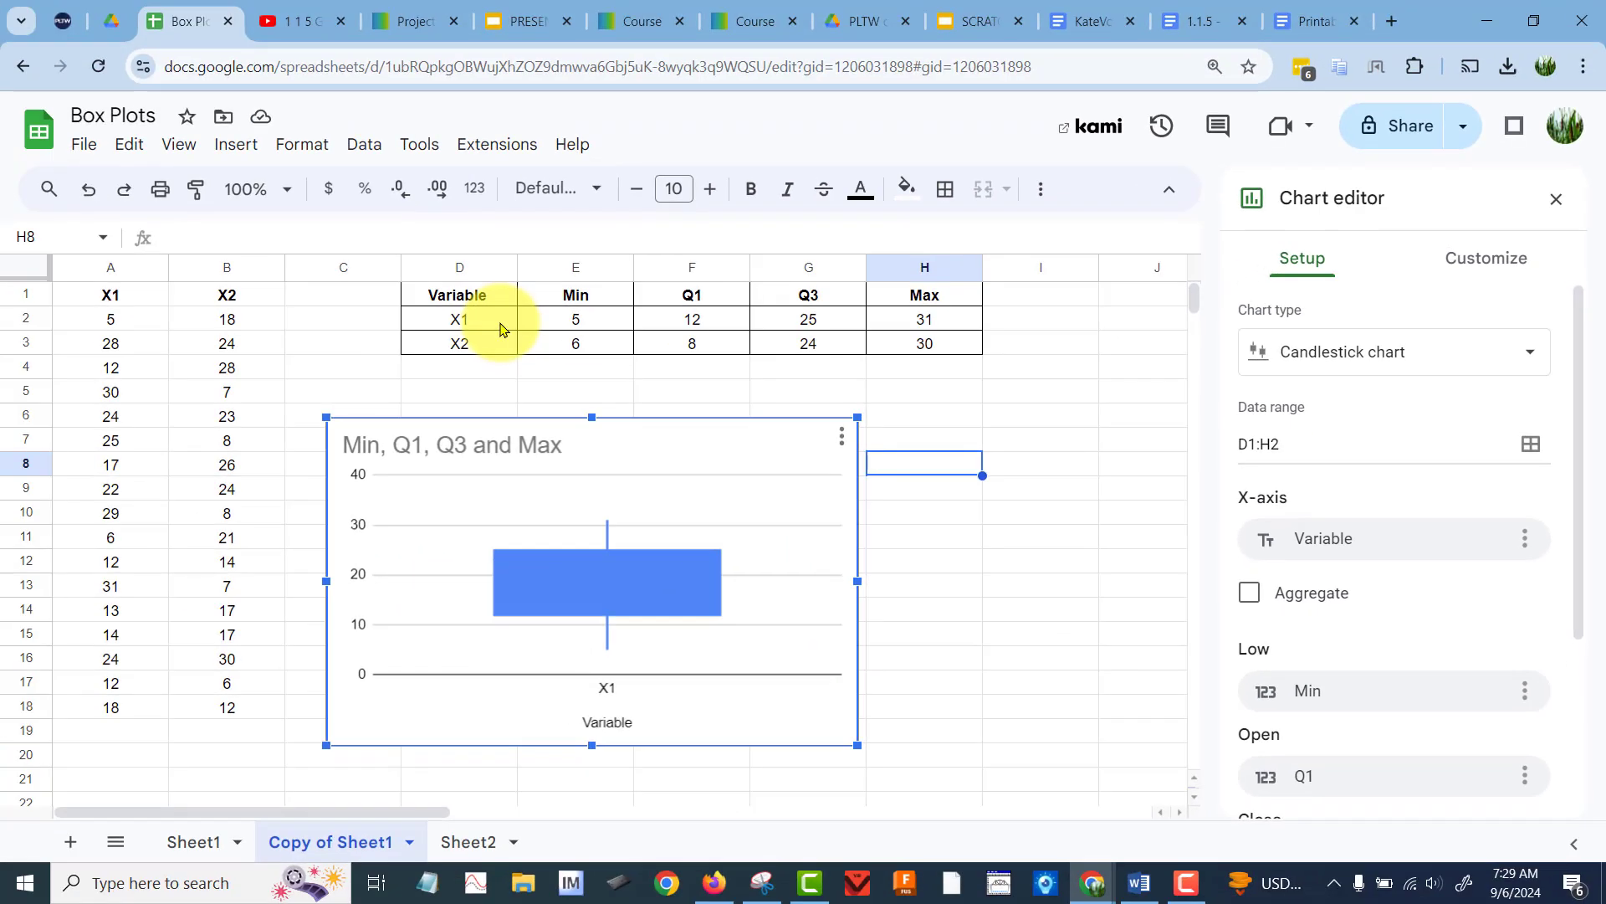
left_click(1297, 444)
key("Return")
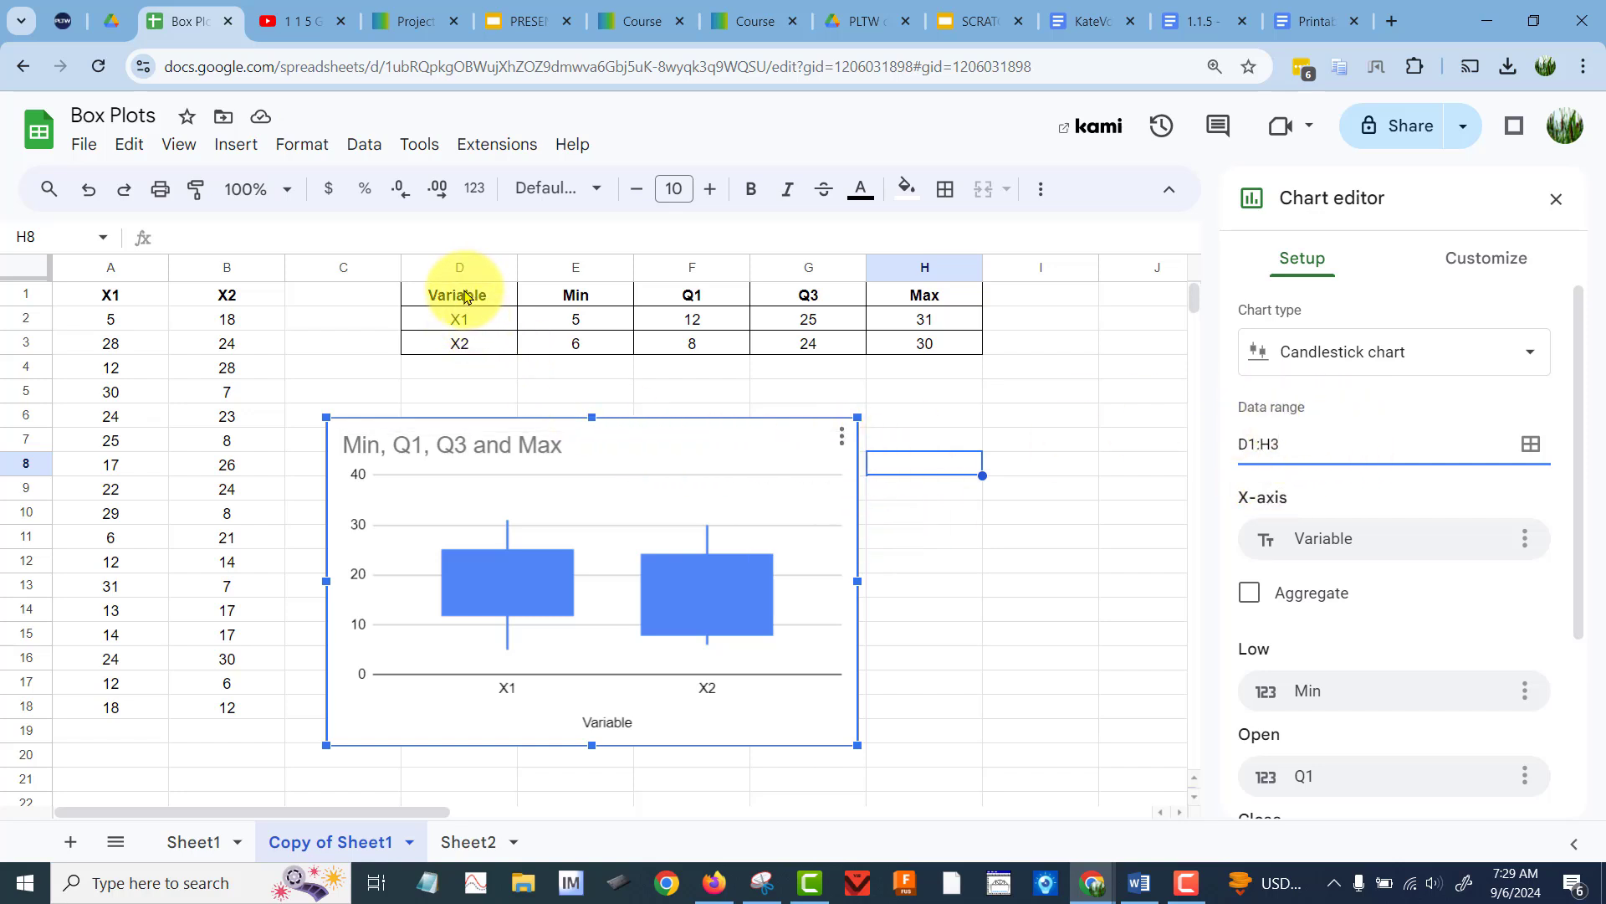
left_click_drag(466, 297, 911, 342)
Drag the two-box chart up and right so it sits directly beneath the summary table.
left_click(933, 465)
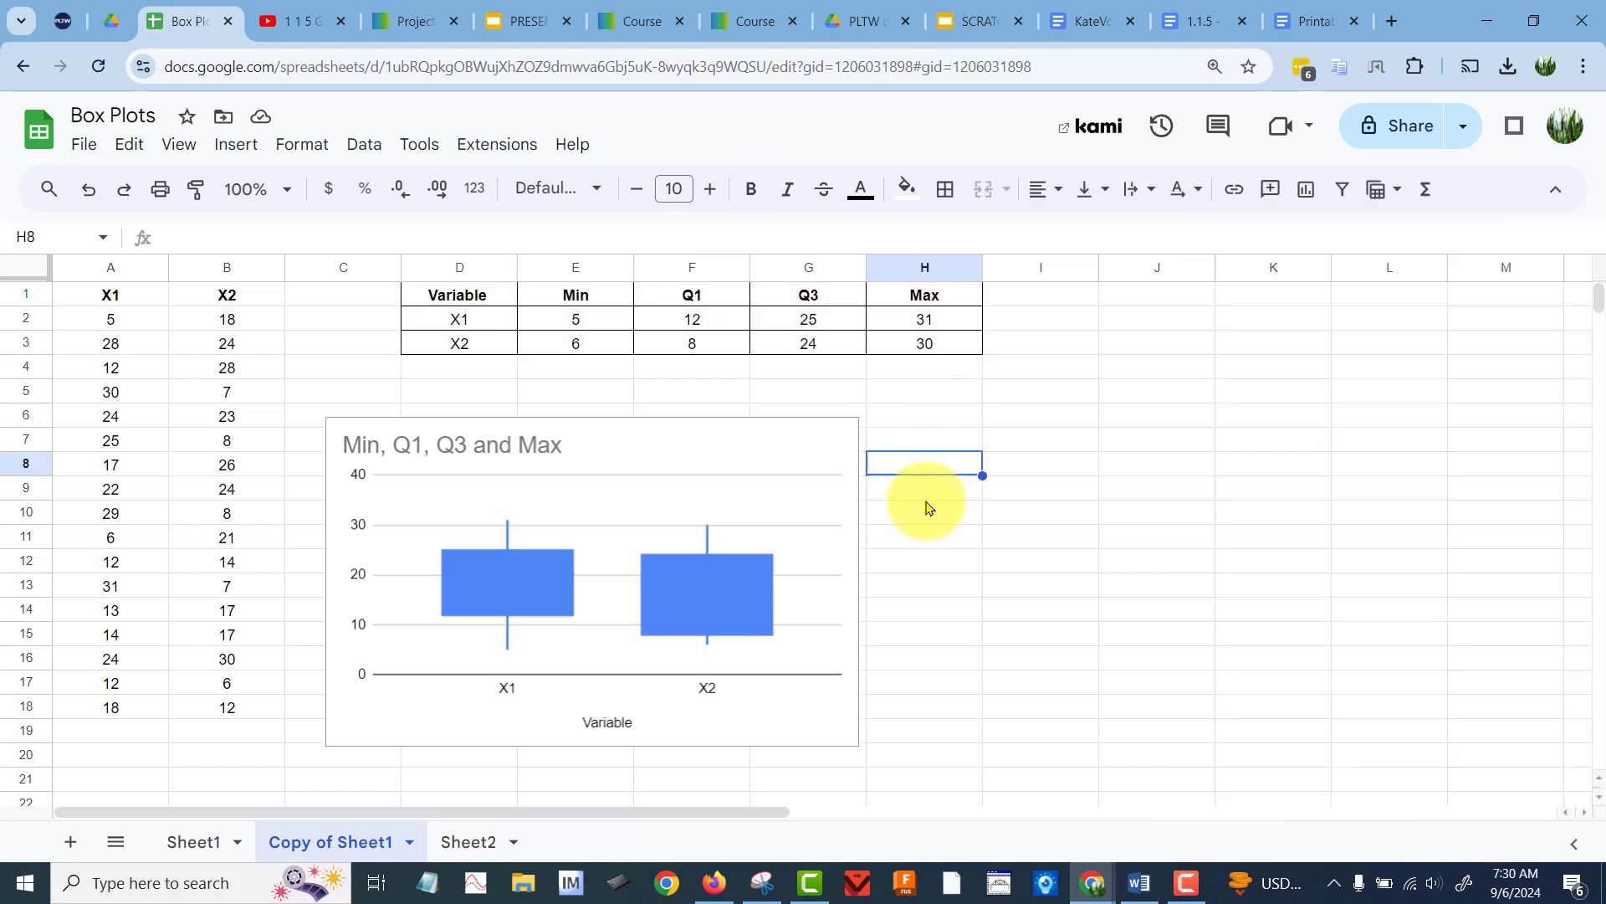
left_click(756, 728)
left_click_drag(756, 728, 846, 699)
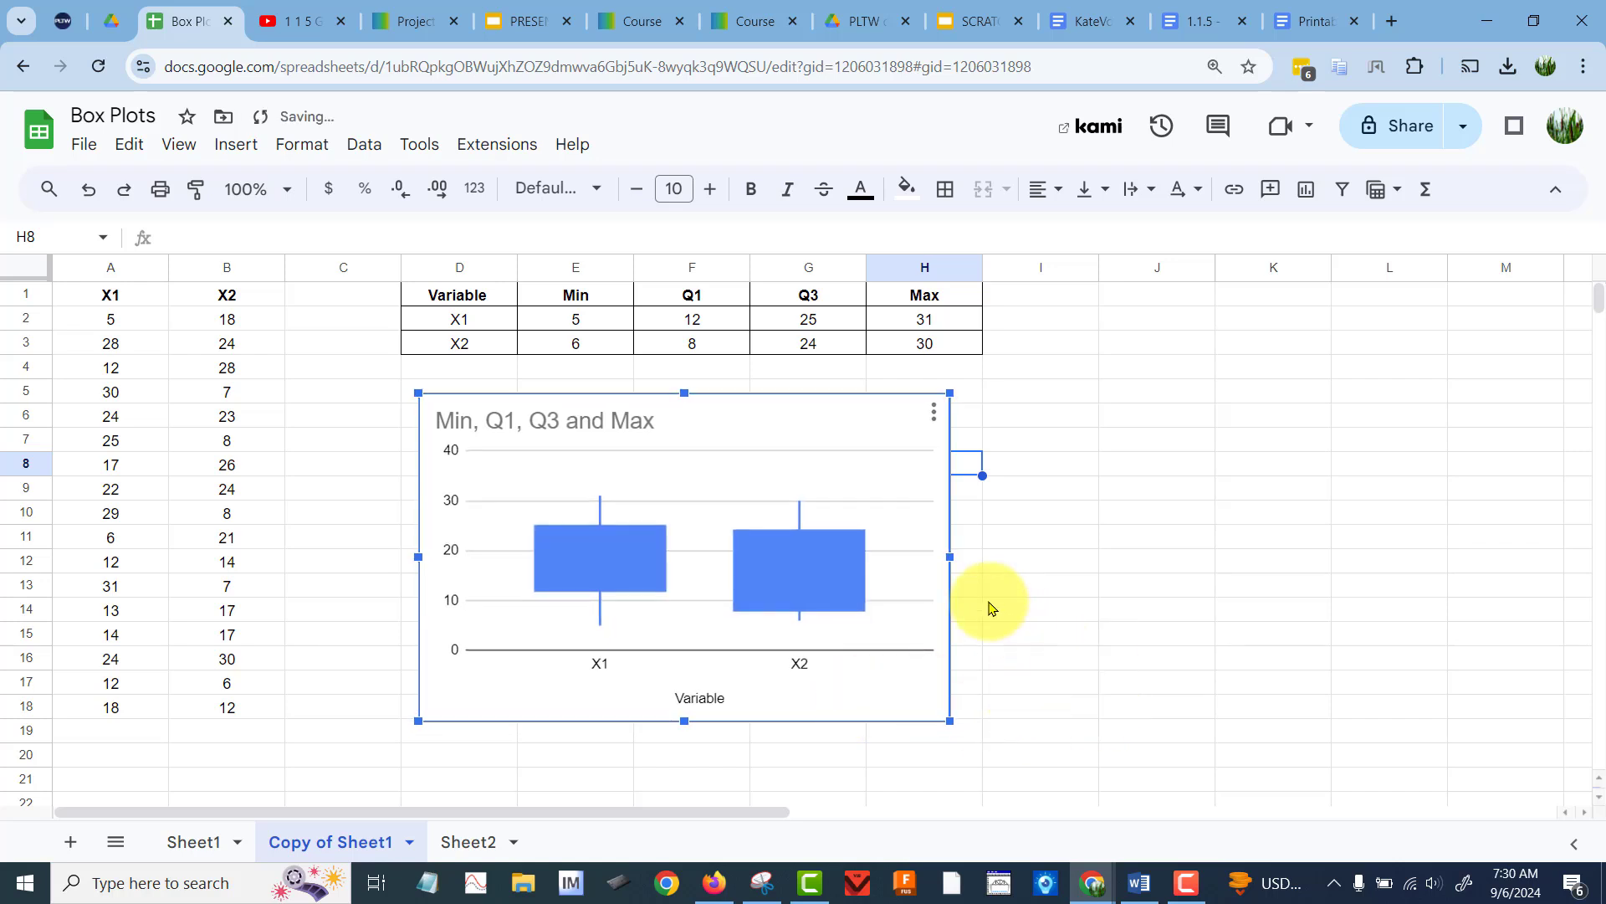
mouse_move(599, 574)
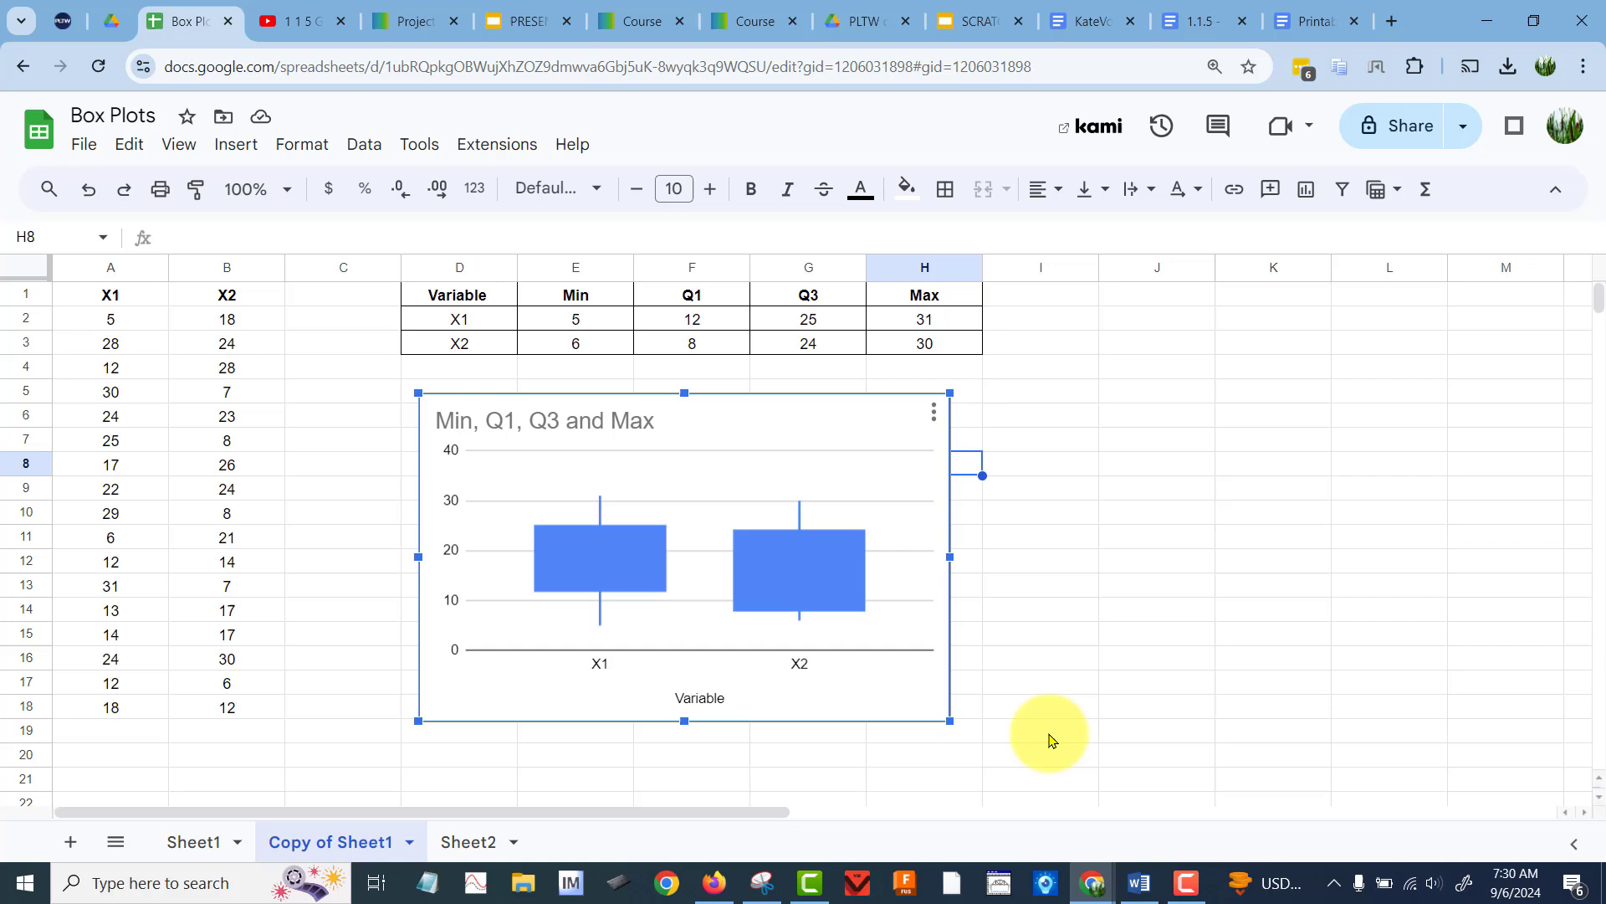
mouse_move(827, 606)
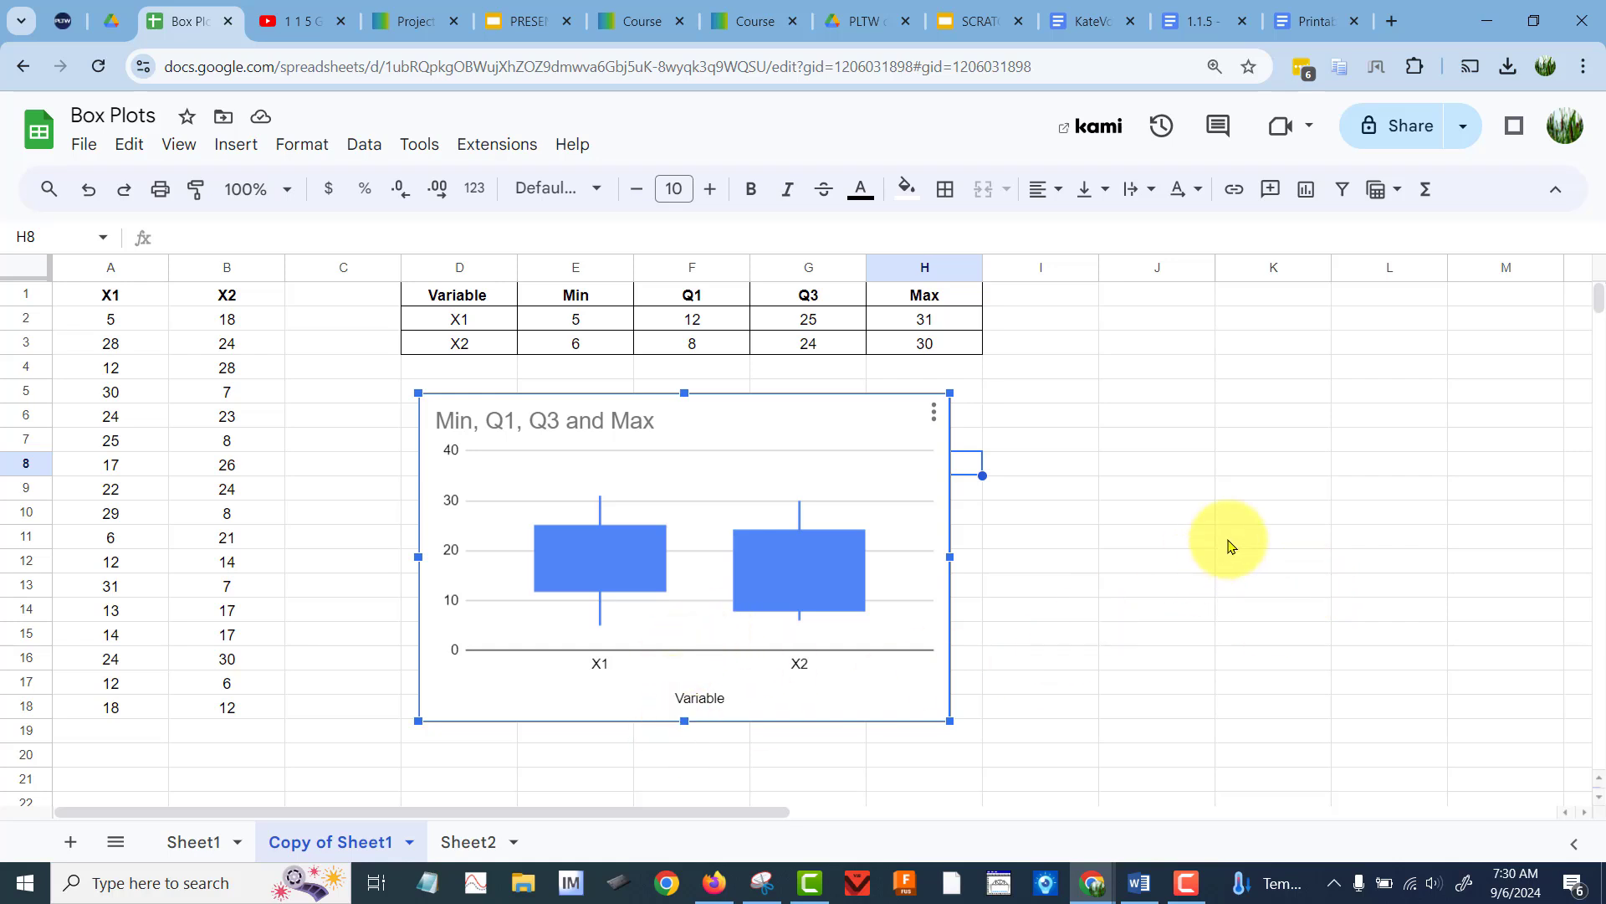
left_click(934, 414)
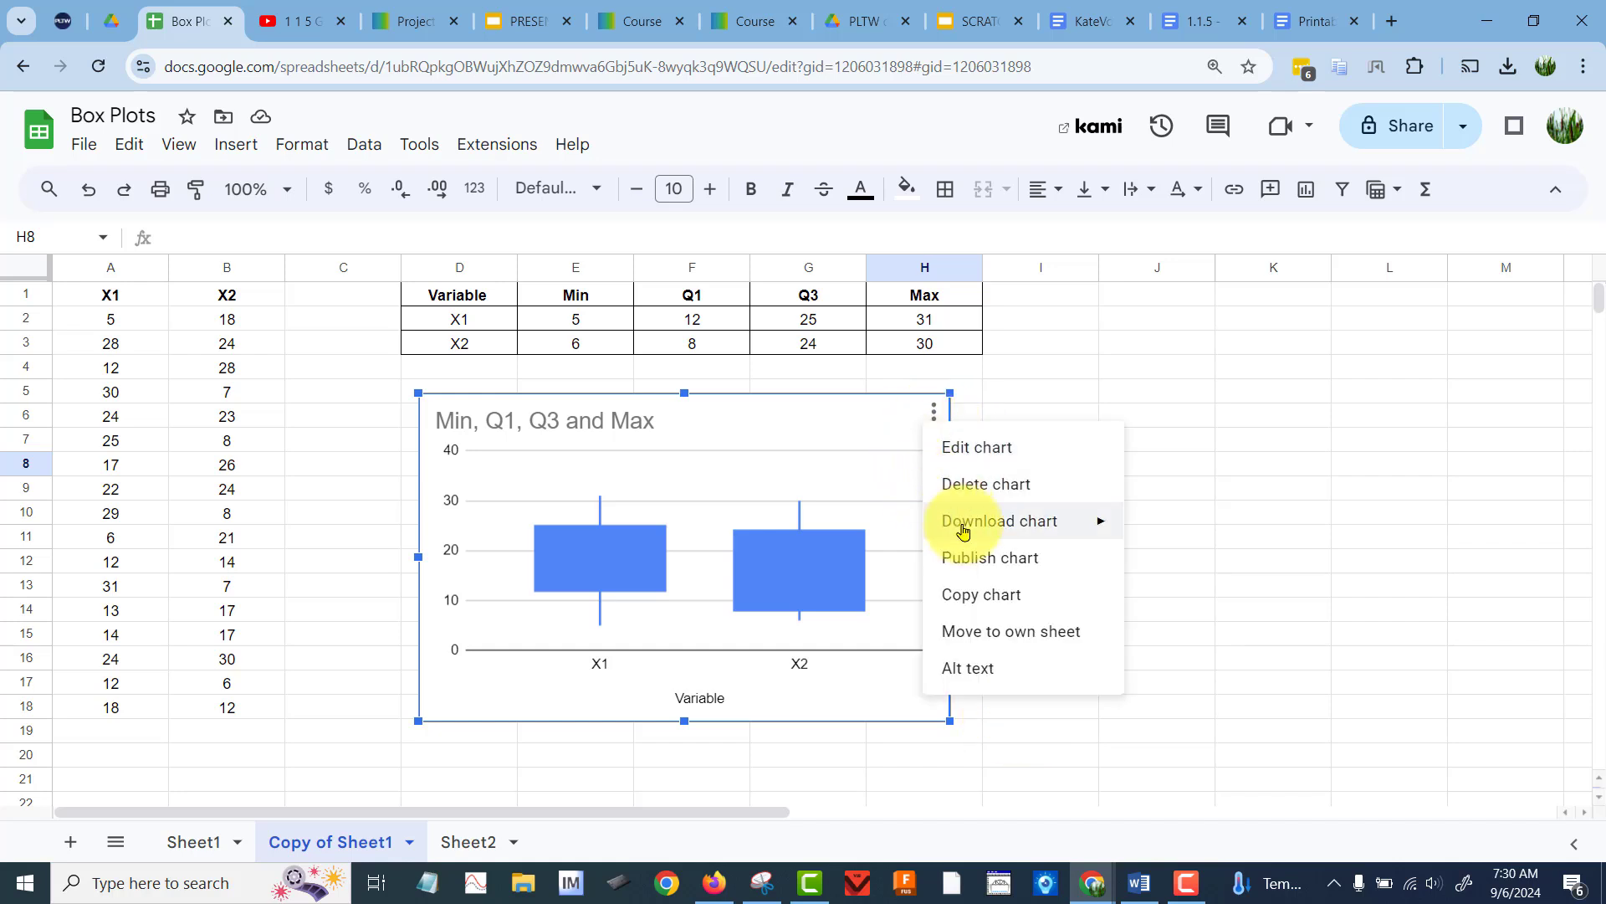
Move the chart to its own sheet, Chart1, and review its chart style and title settings.
left_click(1002, 640)
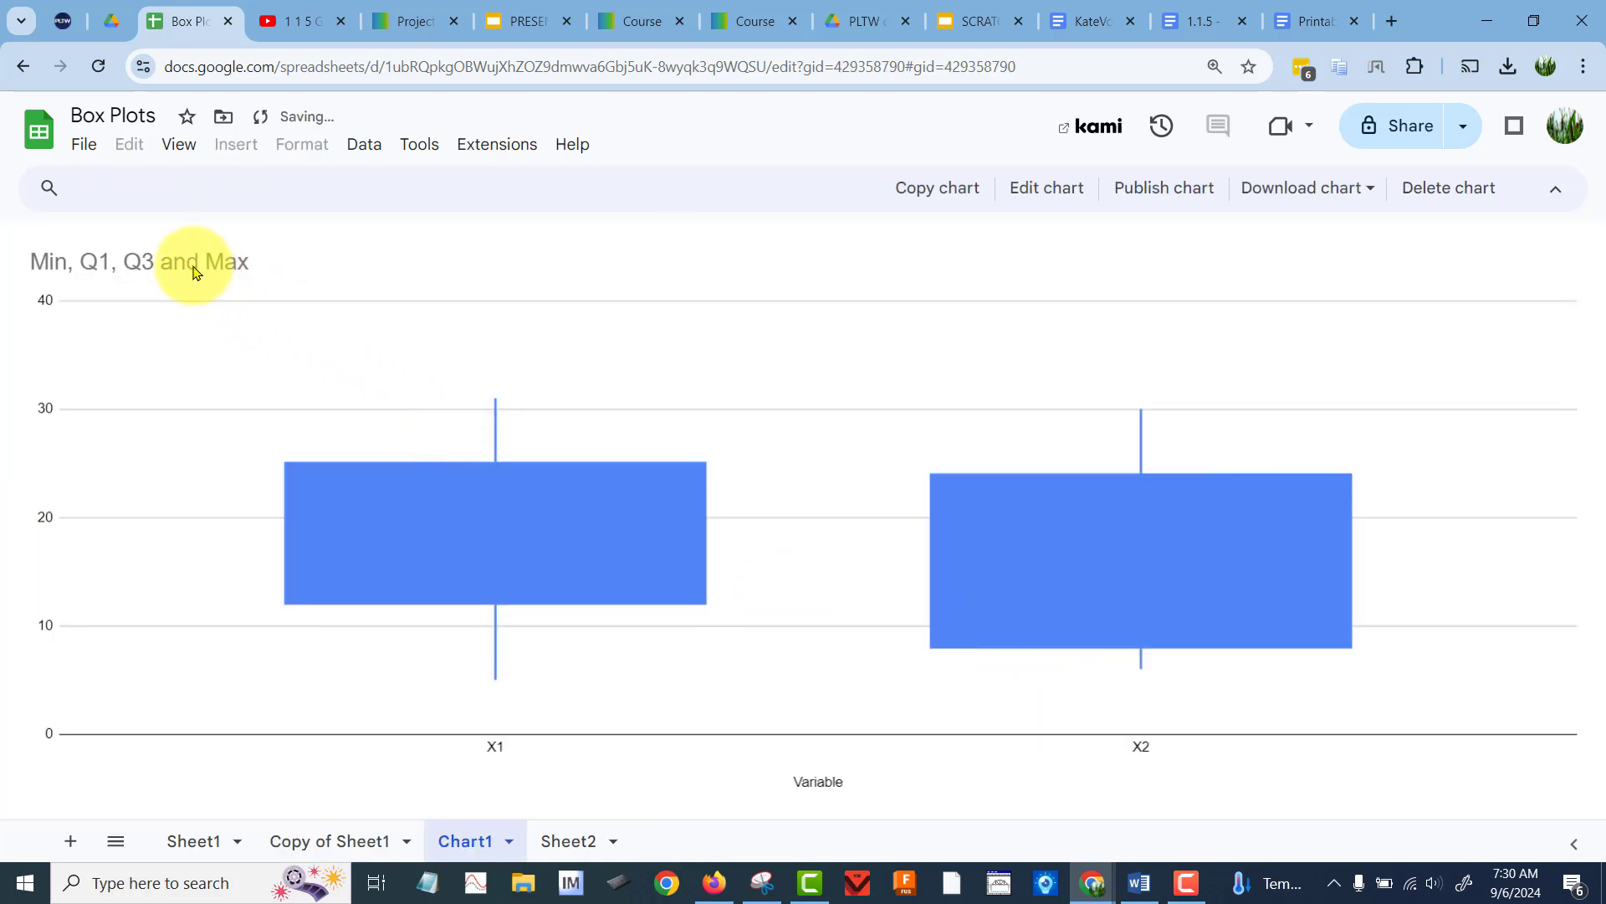
left_click(1077, 198)
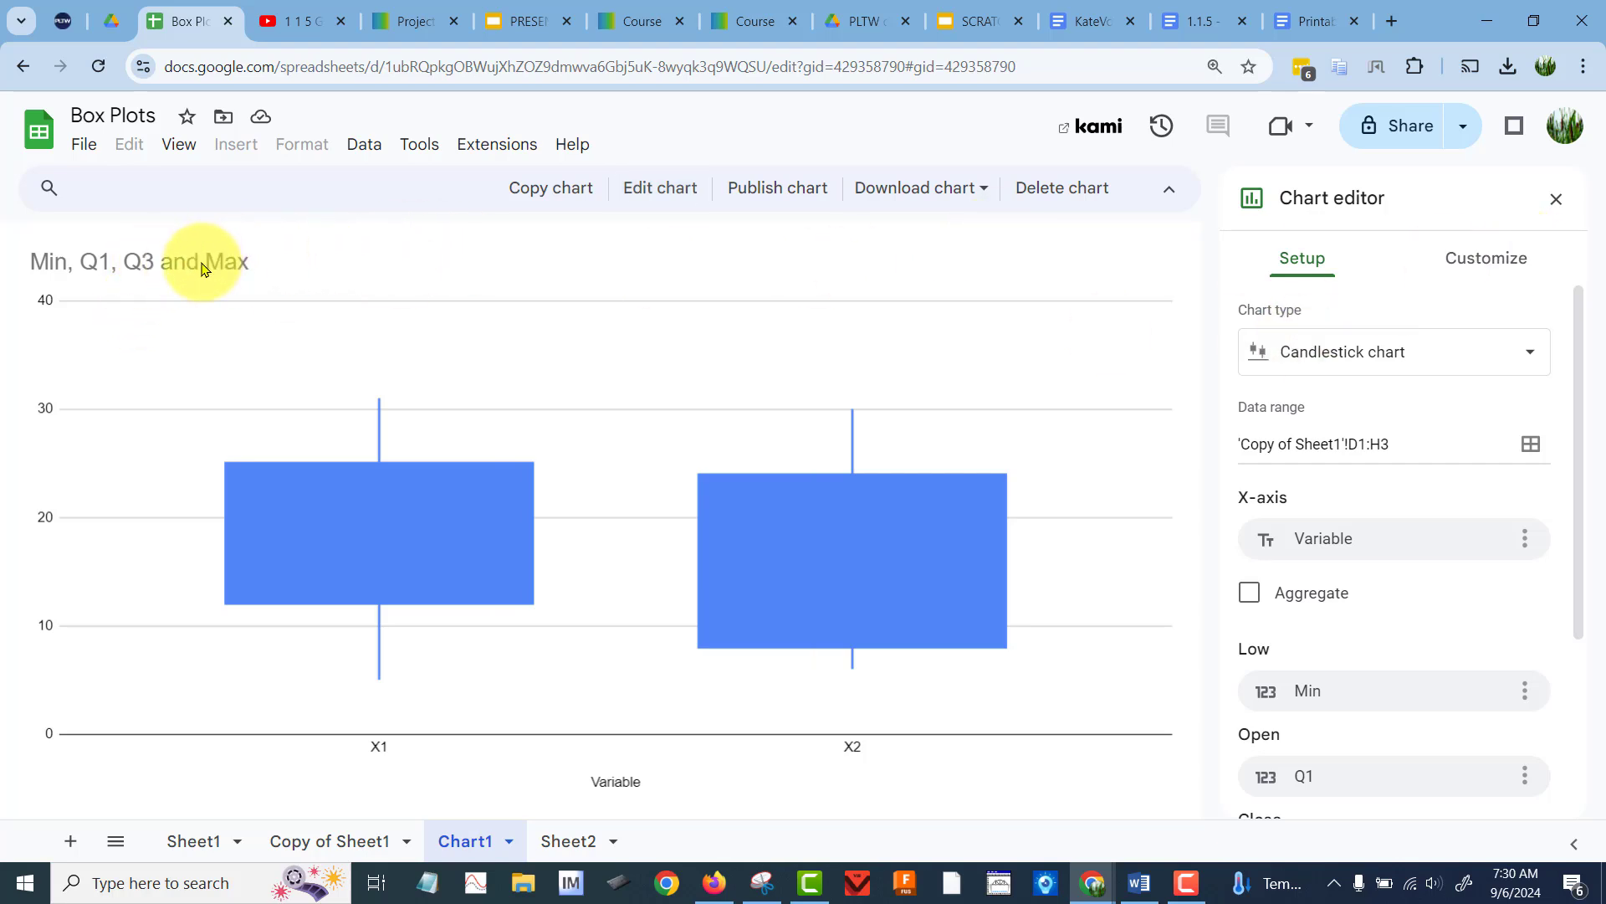
left_click(1474, 259)
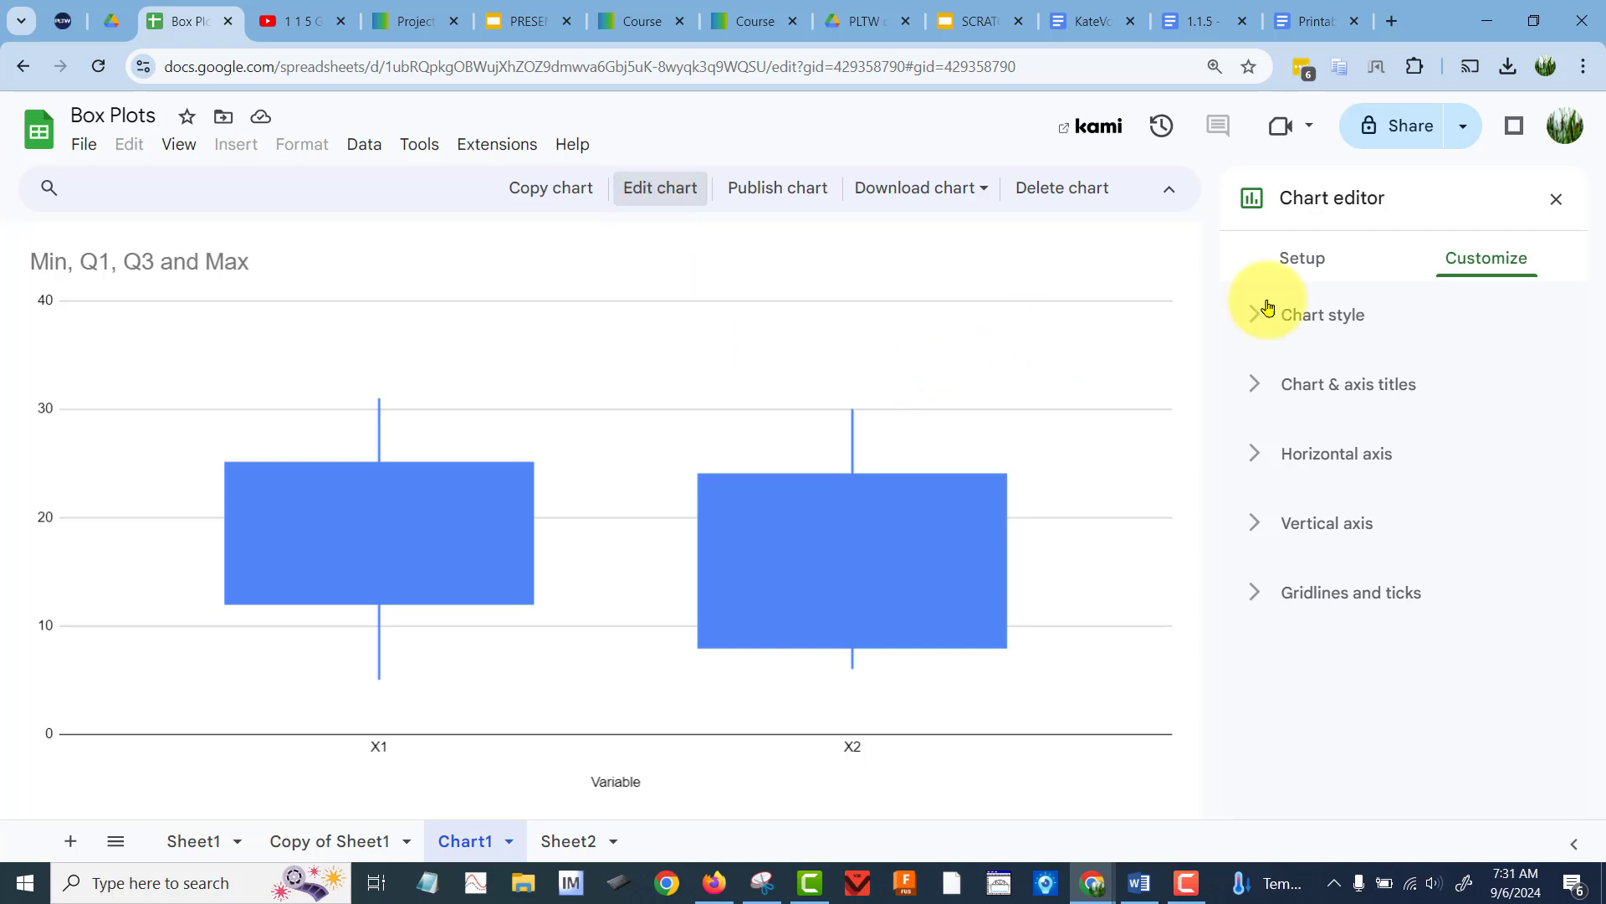
left_click(1322, 323)
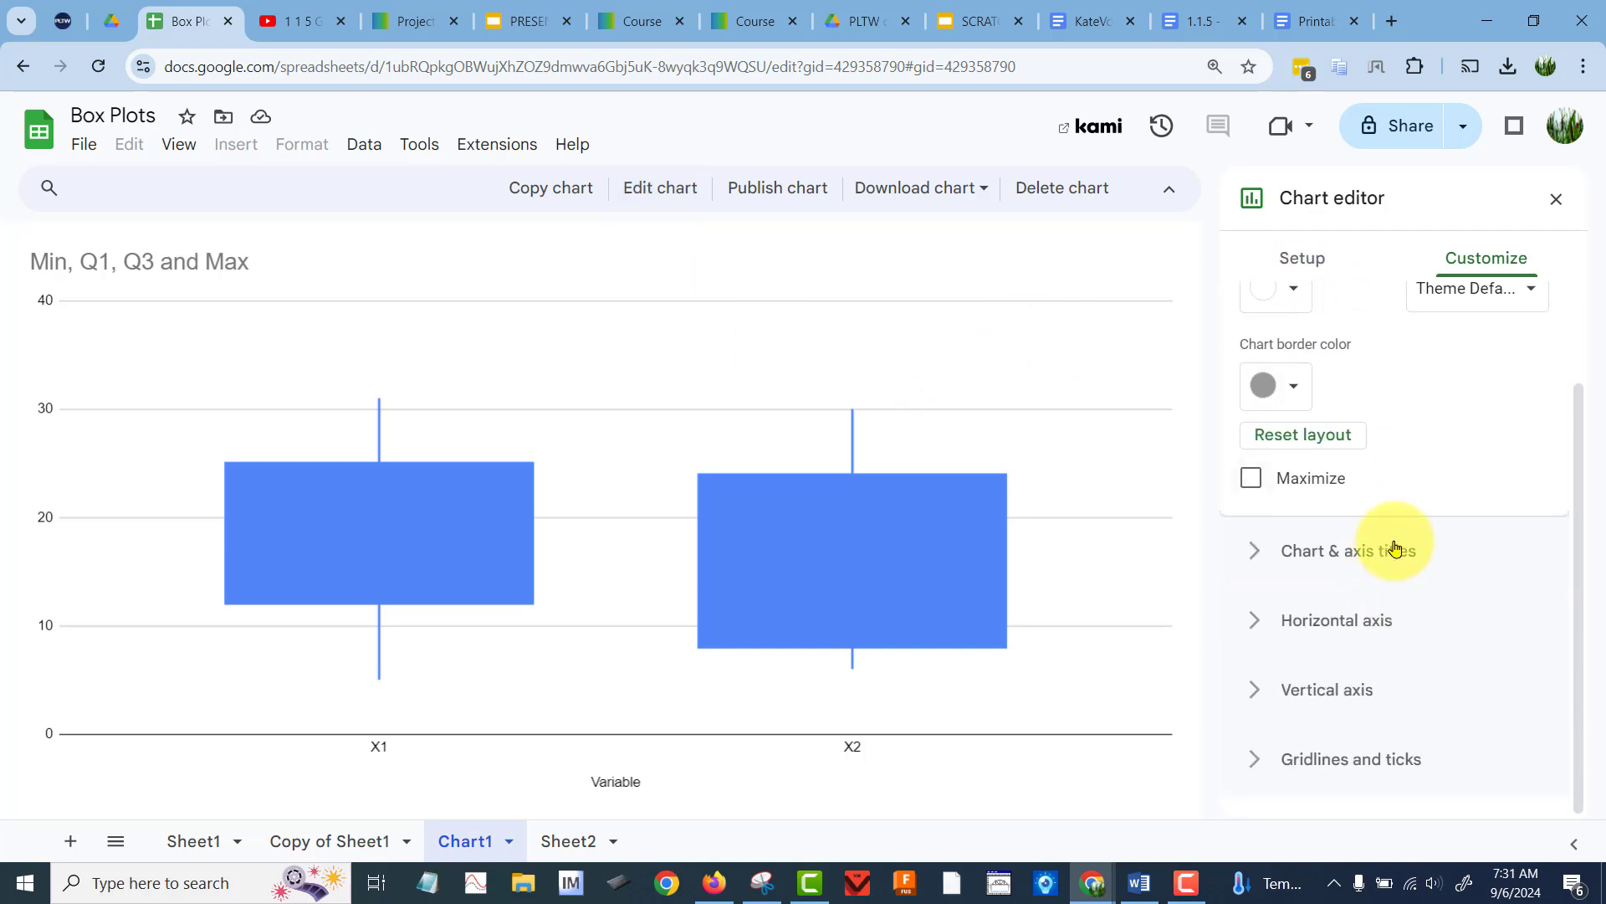
left_click(1393, 545)
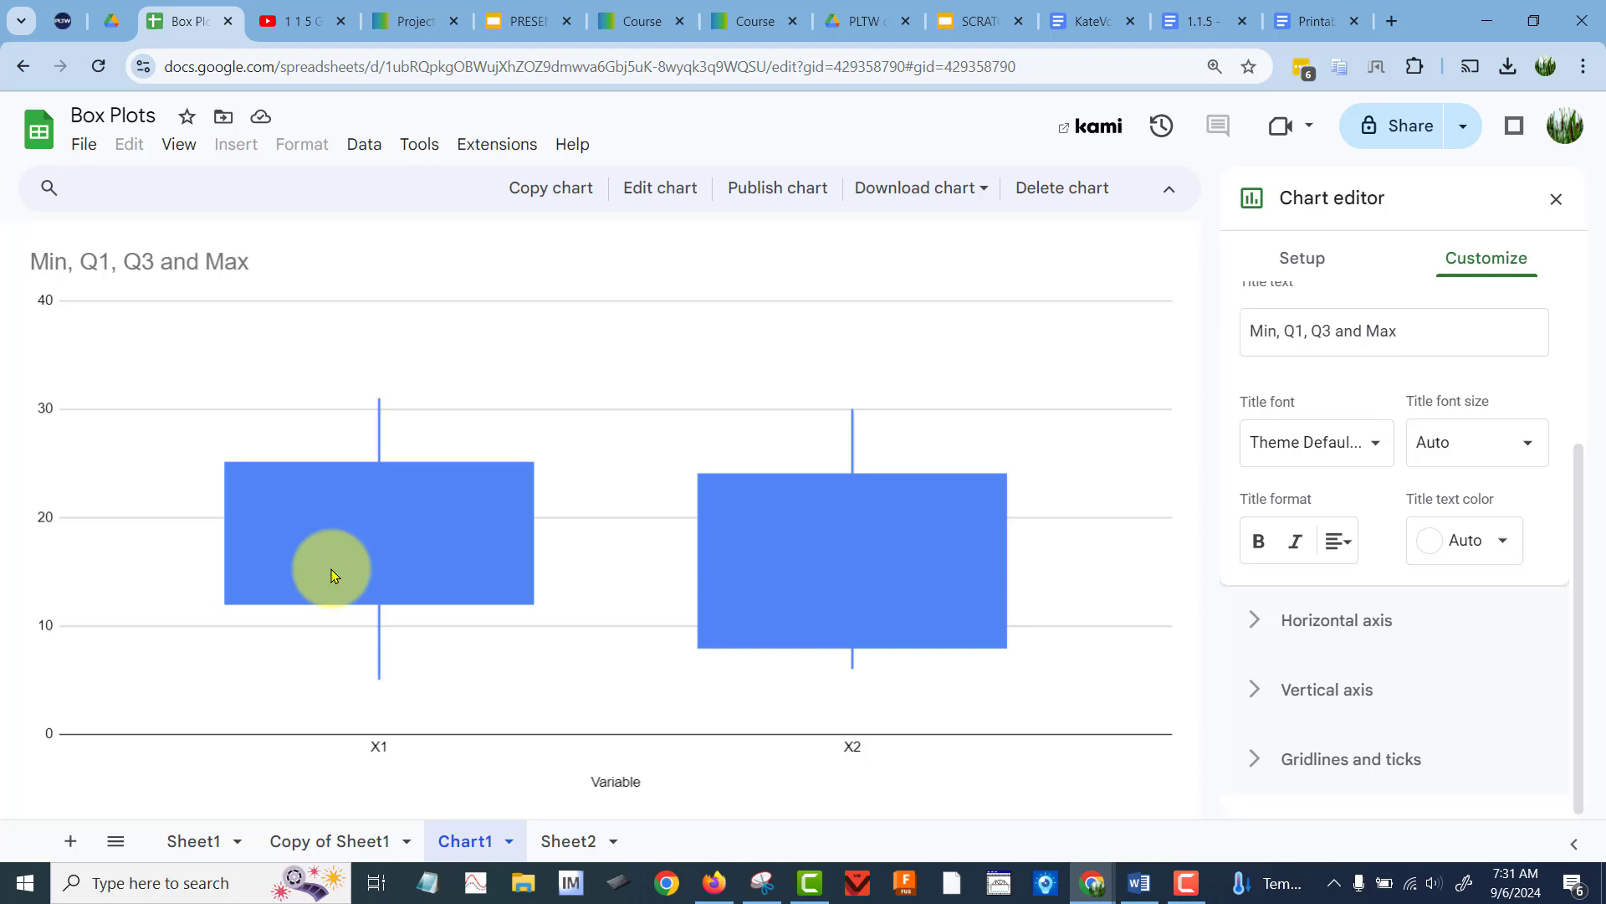
left_click(1555, 201)
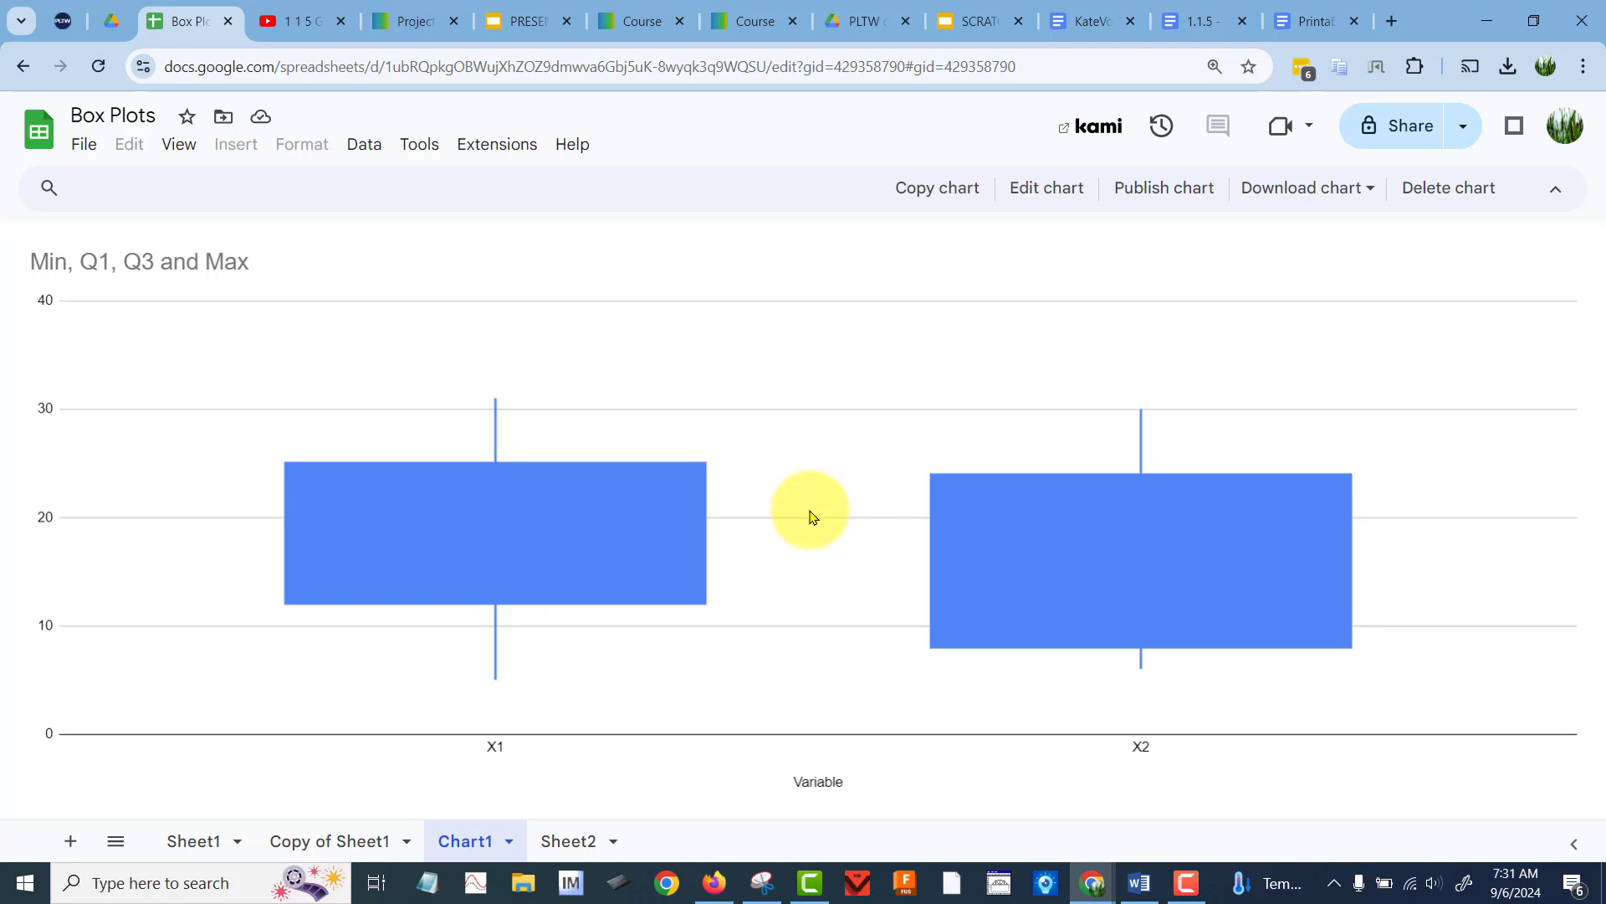
Return to Copy of Sheet1 and select the X1/X2 data in A1:B18 and the summary table.
left_click(331, 841)
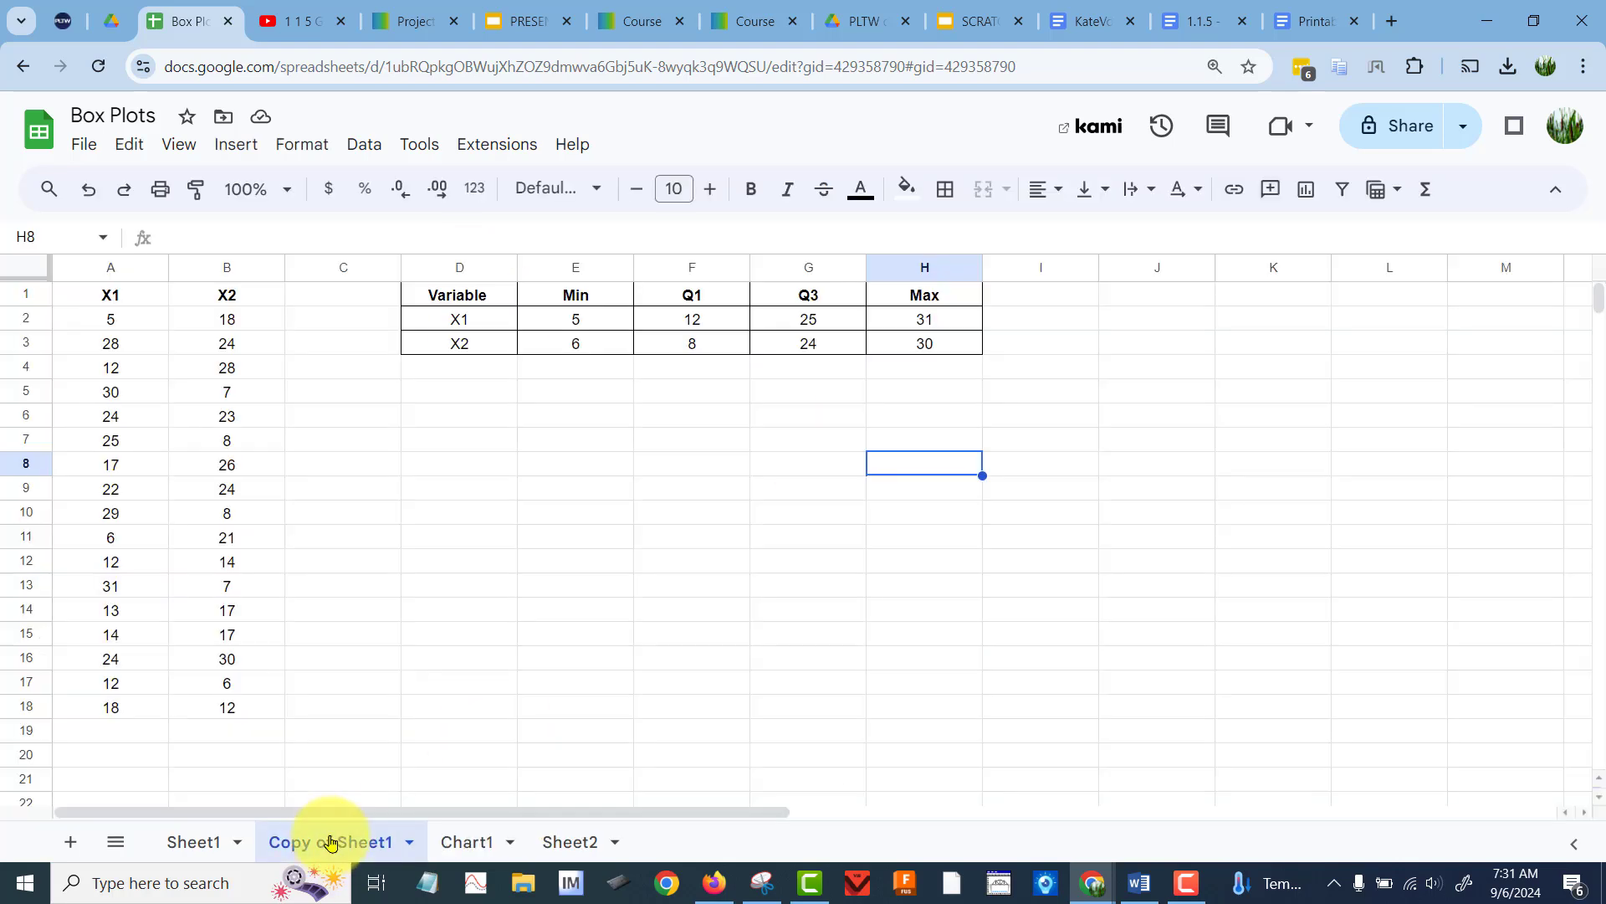
left_click_drag(110, 297, 121, 322)
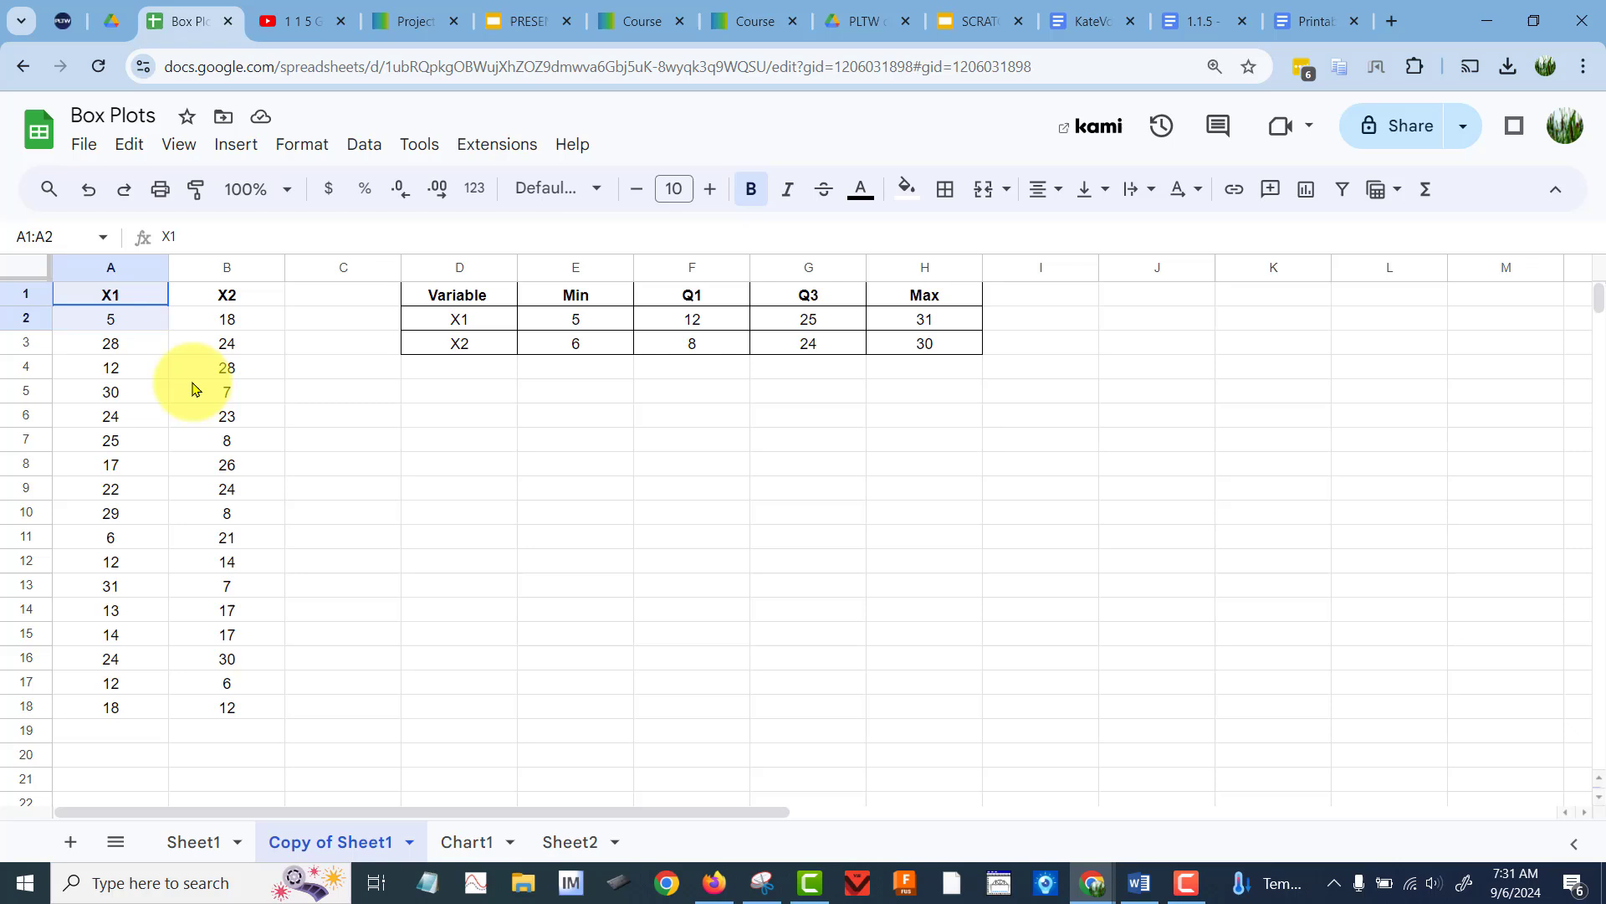
left_click_drag(192, 388, 204, 705)
left_click(477, 437)
left_click_drag(464, 297, 962, 349)
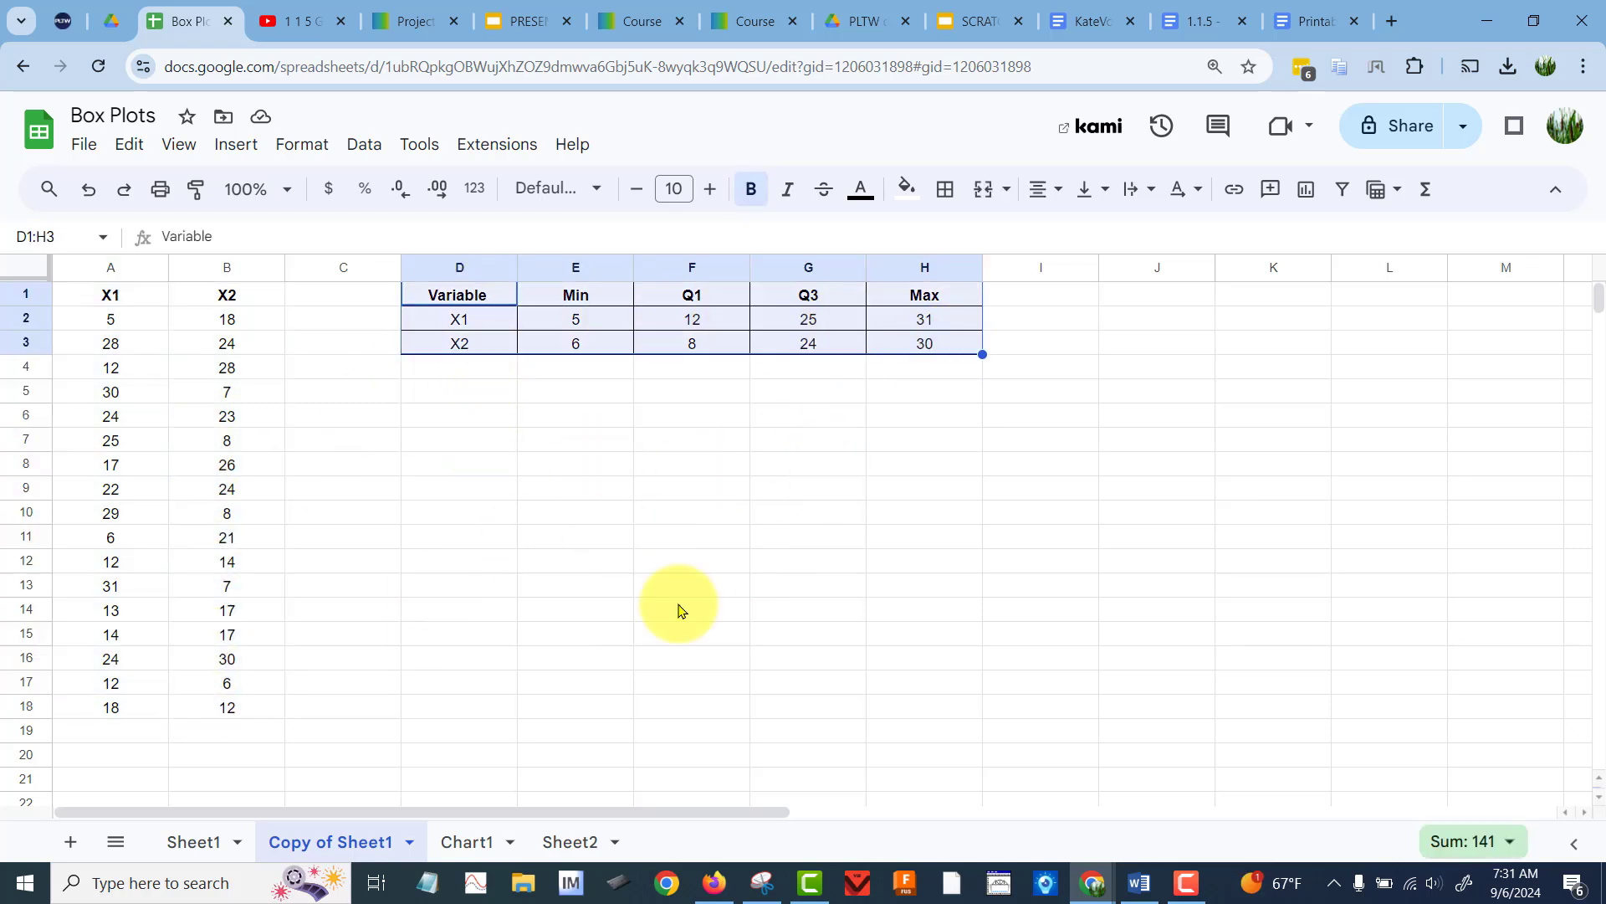